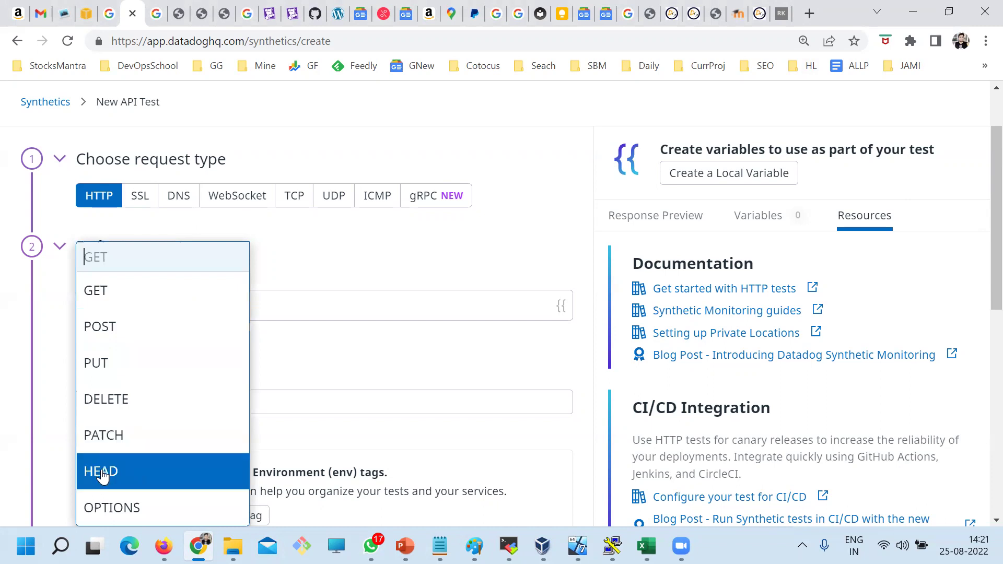
- Set the GET request's URL to the HTTPS address of the personal website under test
click(73, 351)
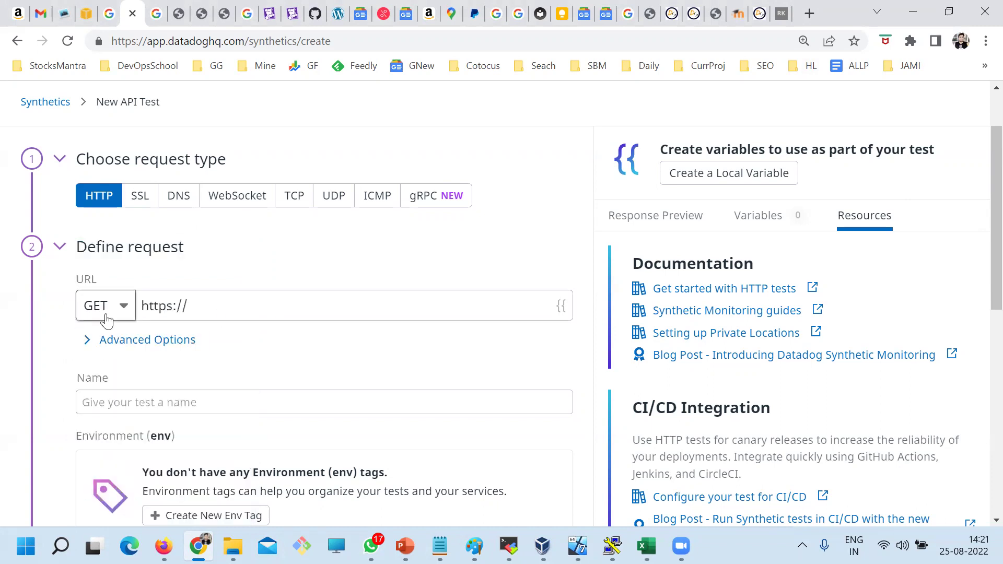
drag(261, 316, 77, 303)
text(https://www.rajeshkumar.xyz/)
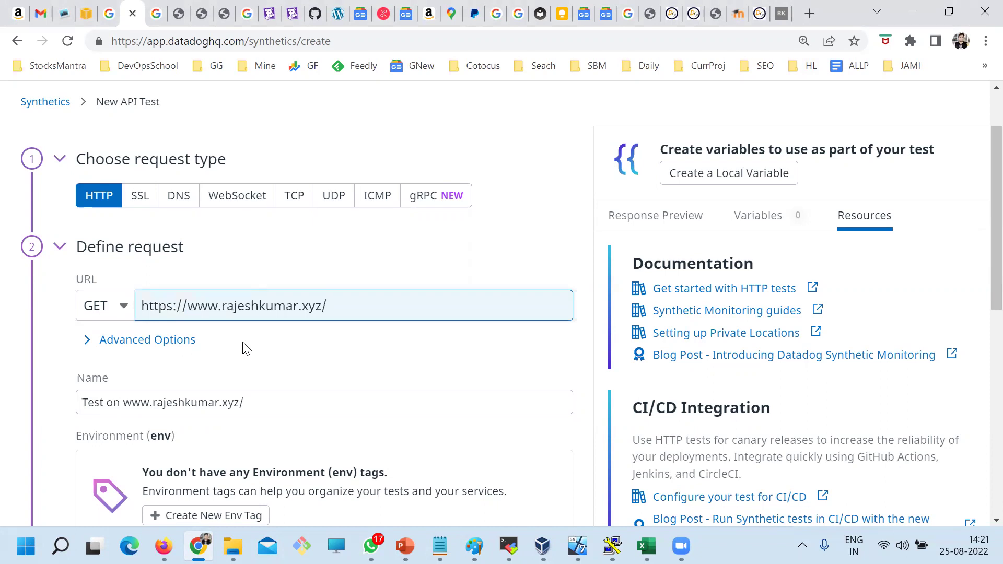
click(349, 349)
scroll(316, 369, down, 1)
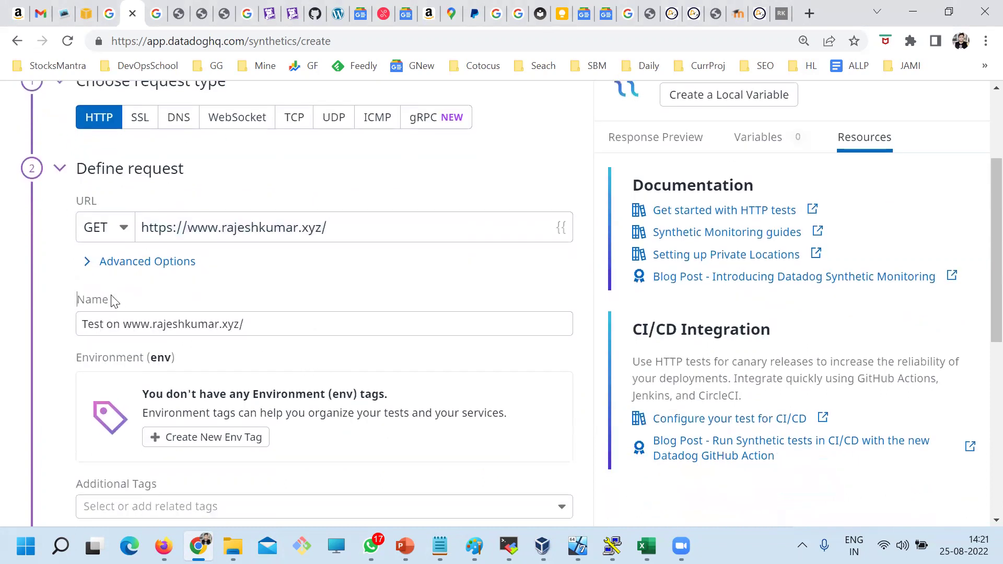
- Expand the request's advanced options and examine the request options, including the request headers and cookies
click(87, 265)
scroll(282, 354, down, 3)
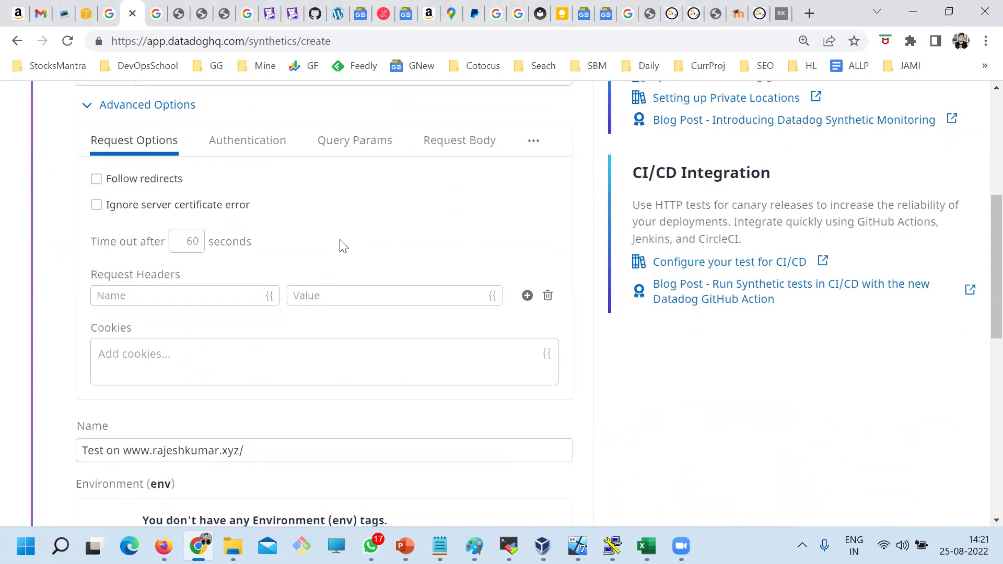
scroll(344, 246, up, 3)
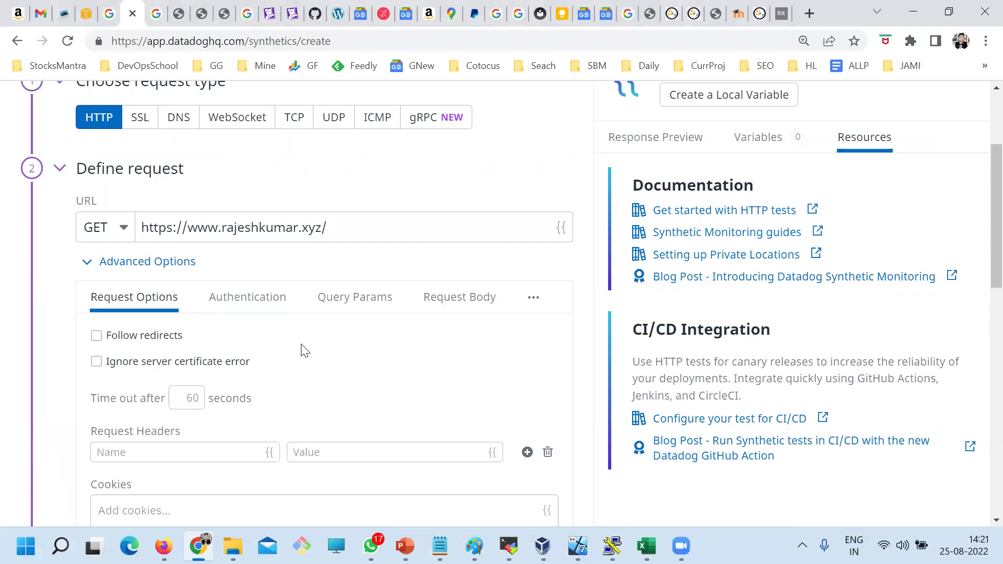
scroll(253, 359, down, 1)
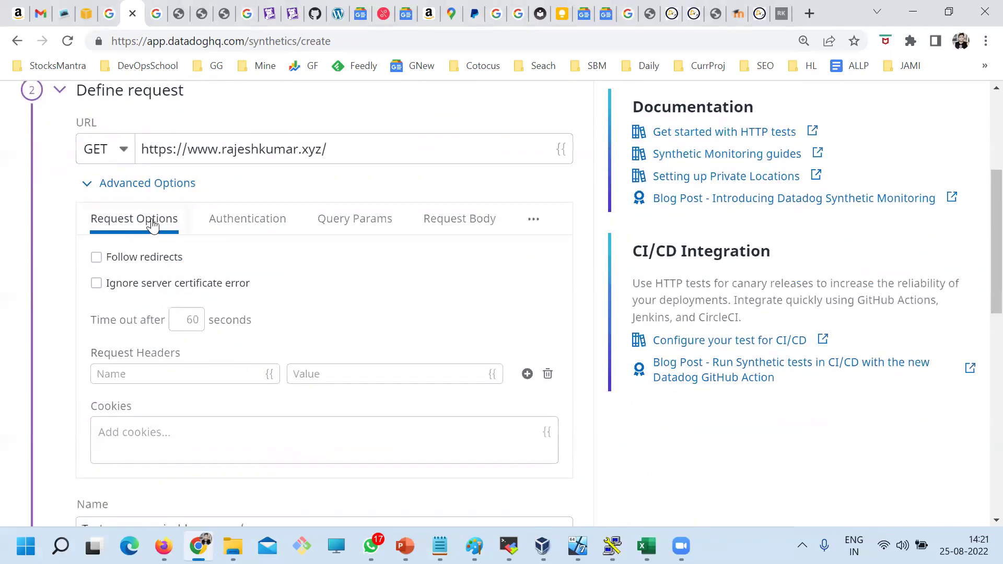
drag(363, 149, 143, 142)
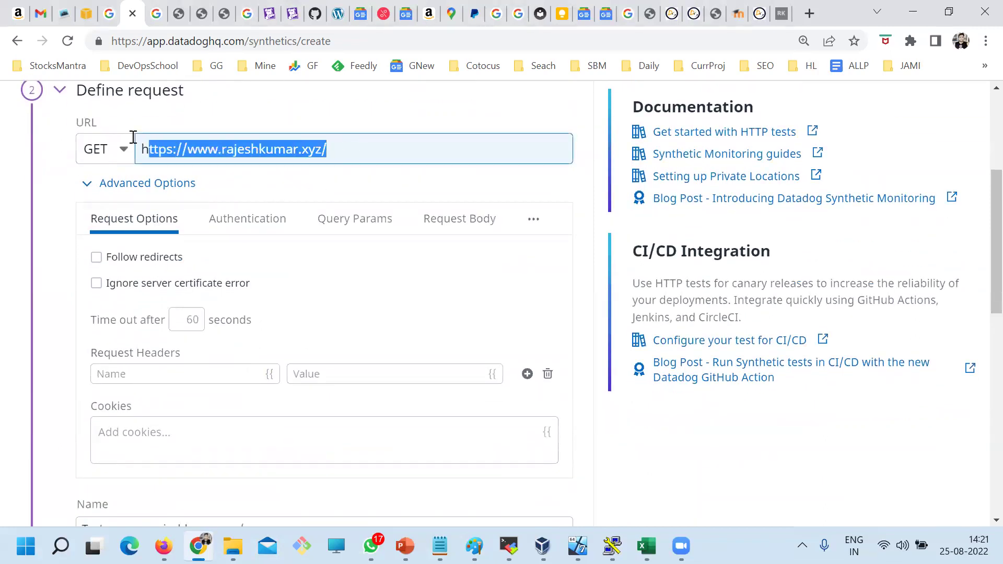
drag(104, 353, 199, 350)
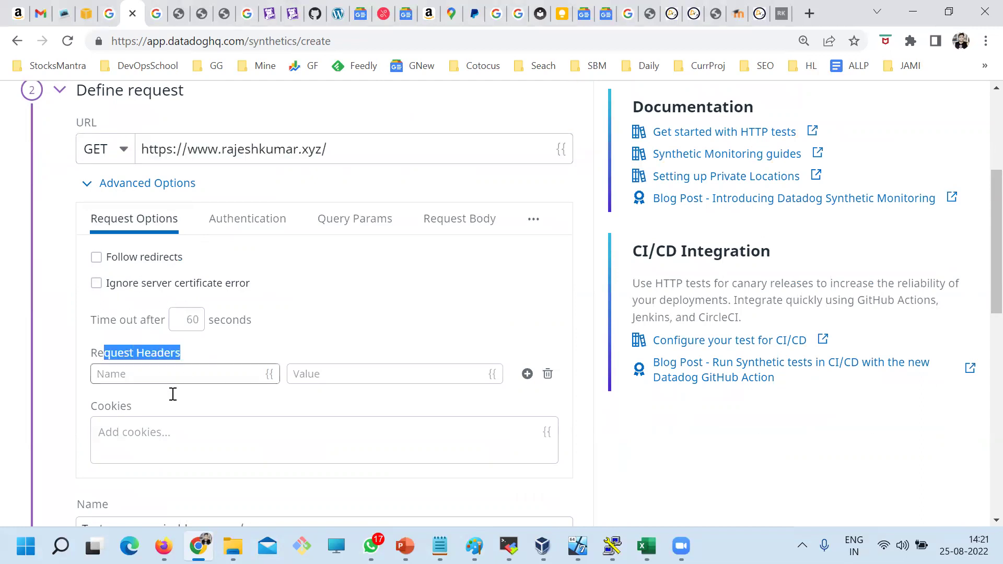
drag(133, 406, 96, 408)
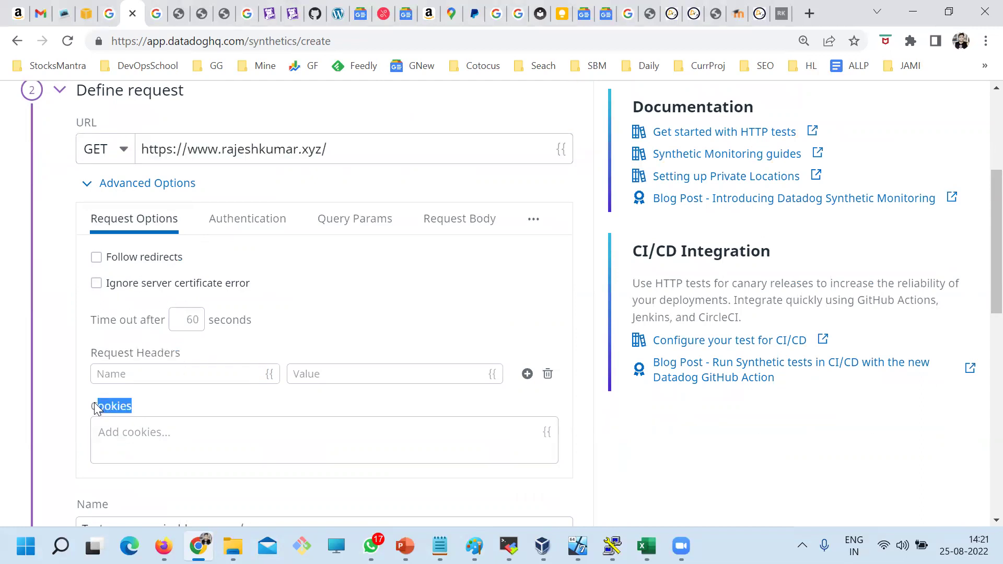
- Examine the request's authentication settings, including the client certificate, and bring up the query parameter options
click(243, 219)
drag(332, 149, 138, 137)
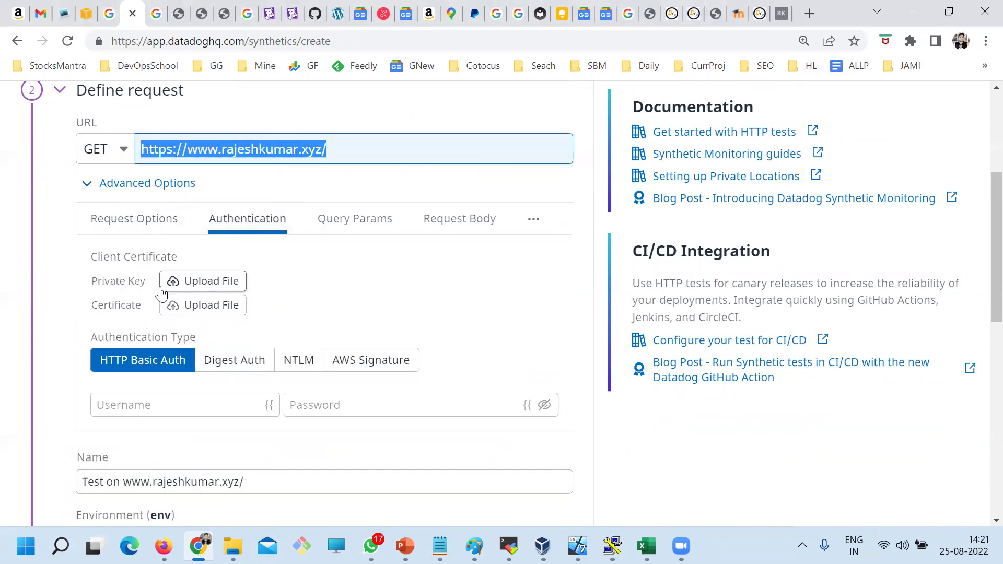
drag(85, 260, 123, 283)
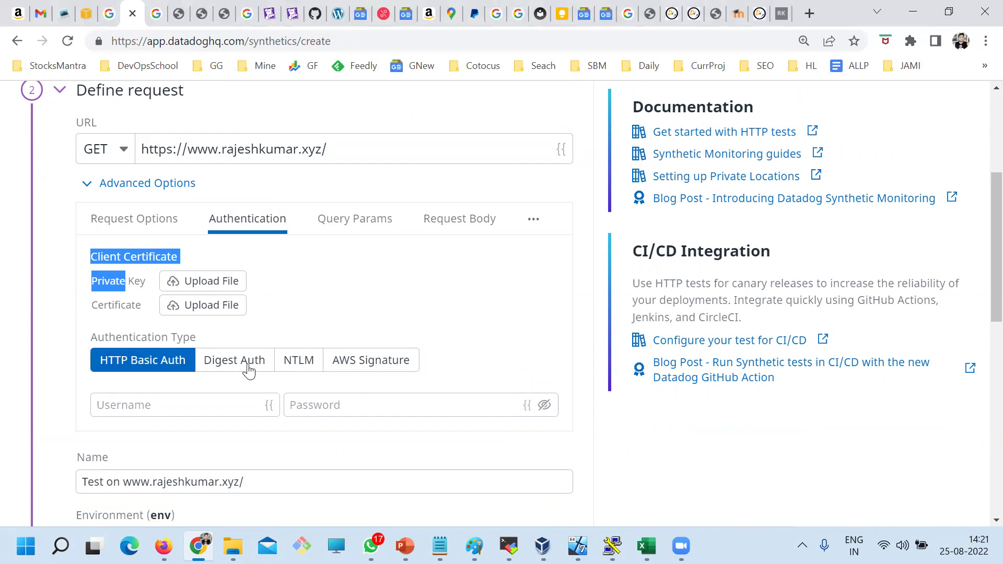
click(349, 221)
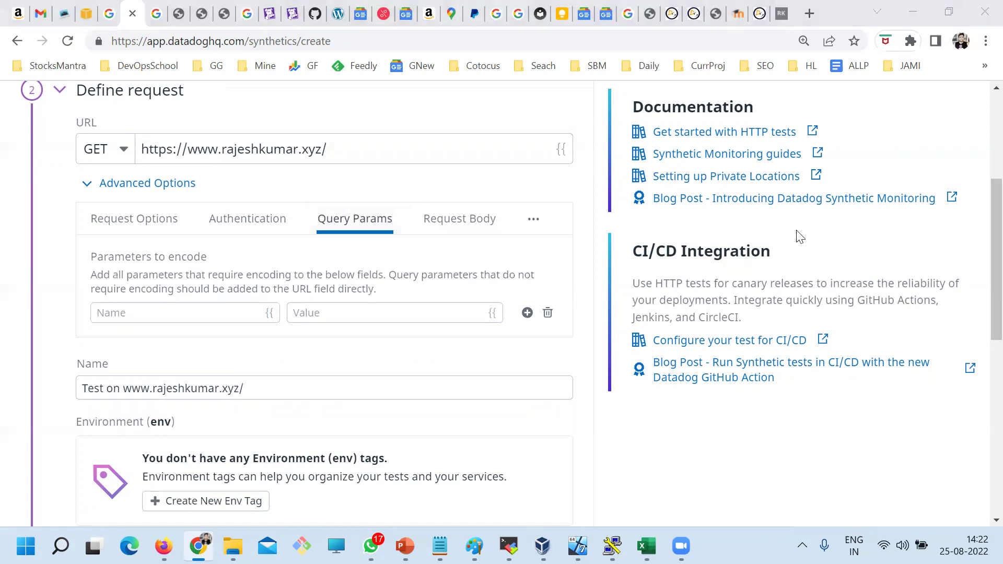
- Open flipkart.com in a new browser tab
click(810, 13)
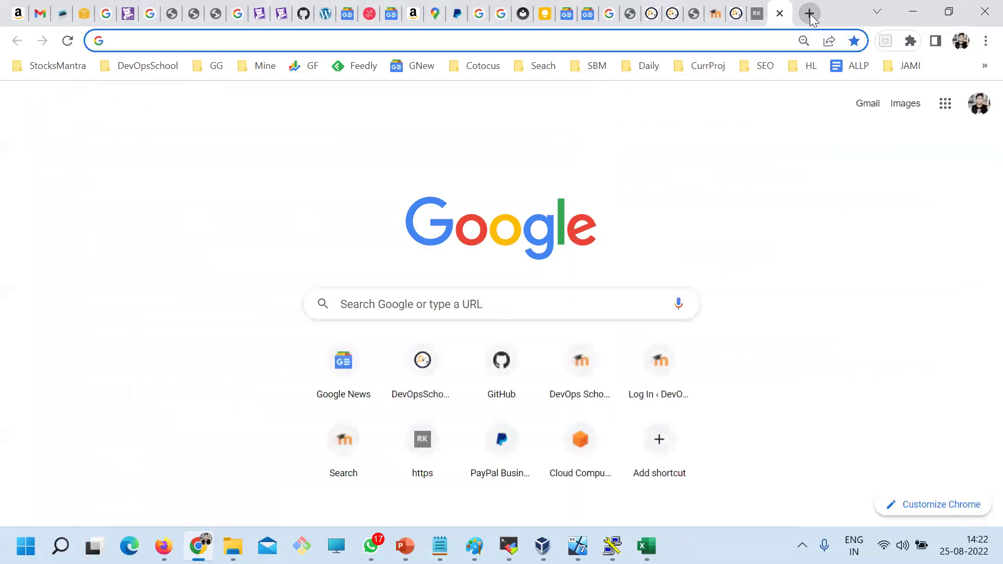
text(fac)
key(BackSpace)
key(BackSpace)
key(BackSpace)
key(BackSpace)
text(flipkart.com)
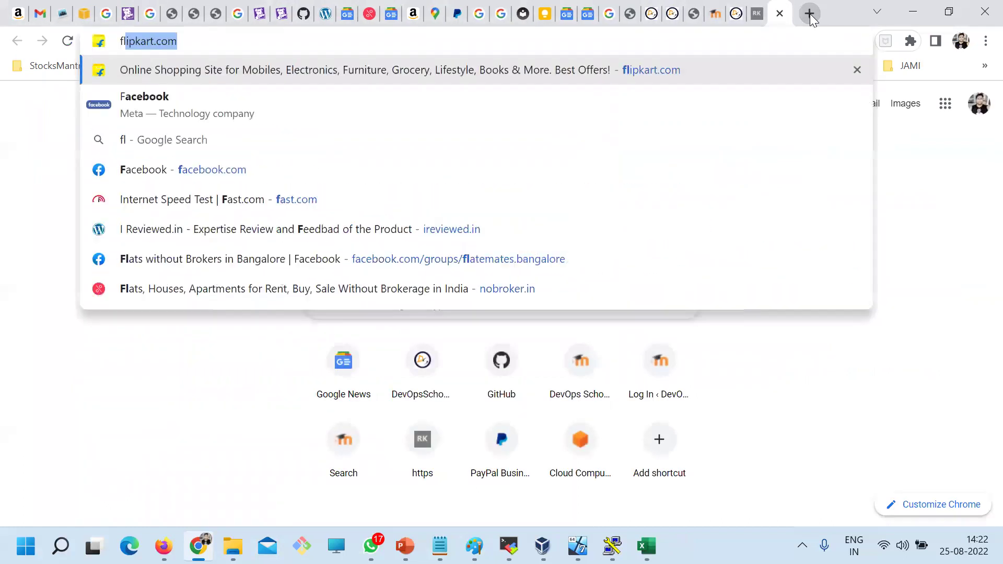
key(Return)
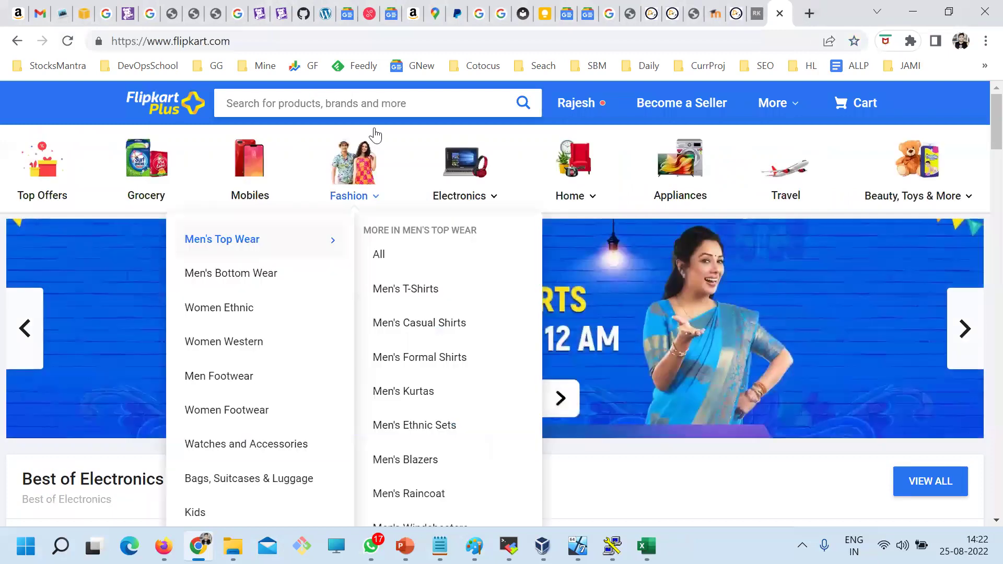
- Search Flipkart for "mobile"
click(361, 105)
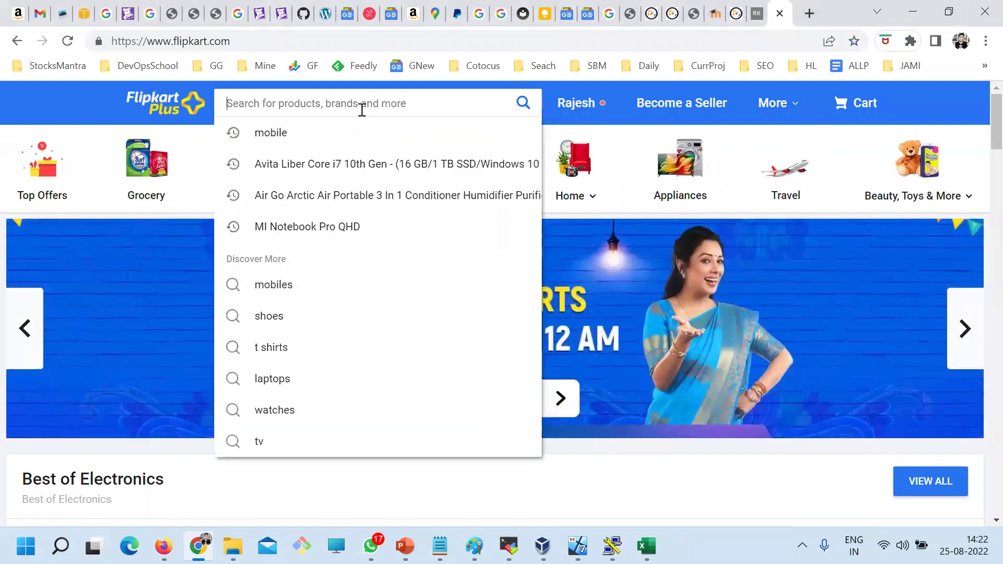
text(mobdile)
key(Return)
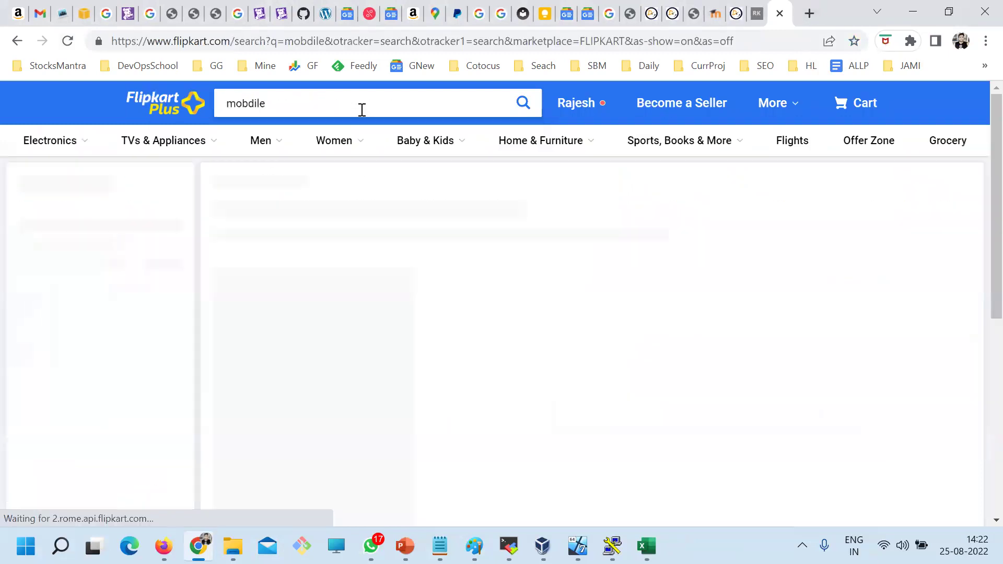
double_click(298, 105)
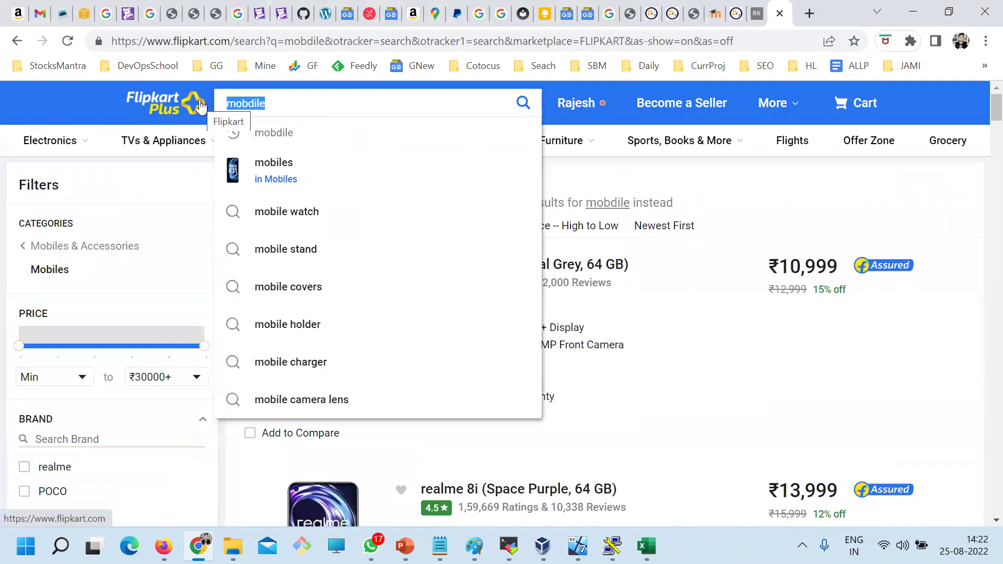
text(mobile)
key(Return)
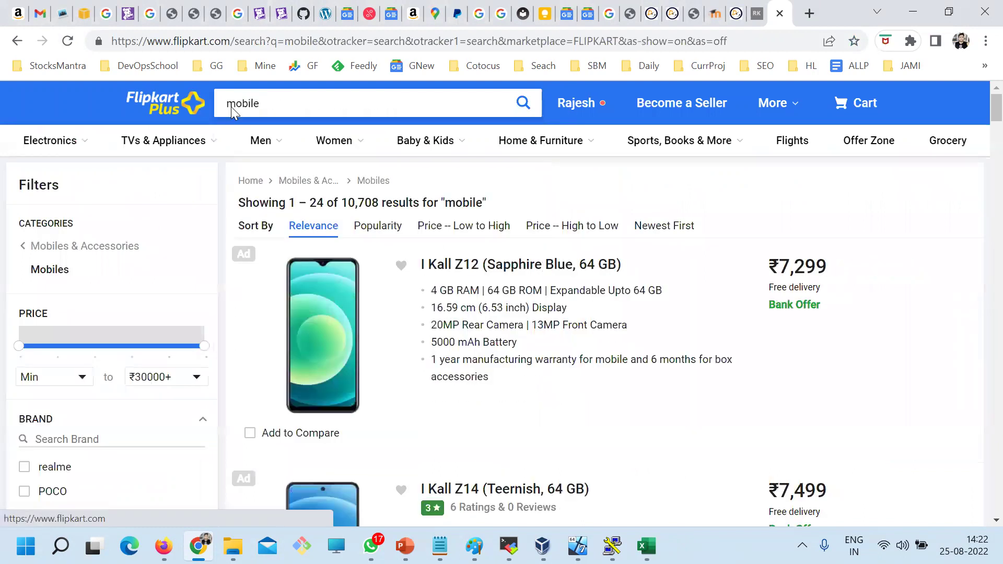
- Switch to the Day3.txt notes in Notepad and paste the Flipkart search results URL below the logs notes
click(440, 546)
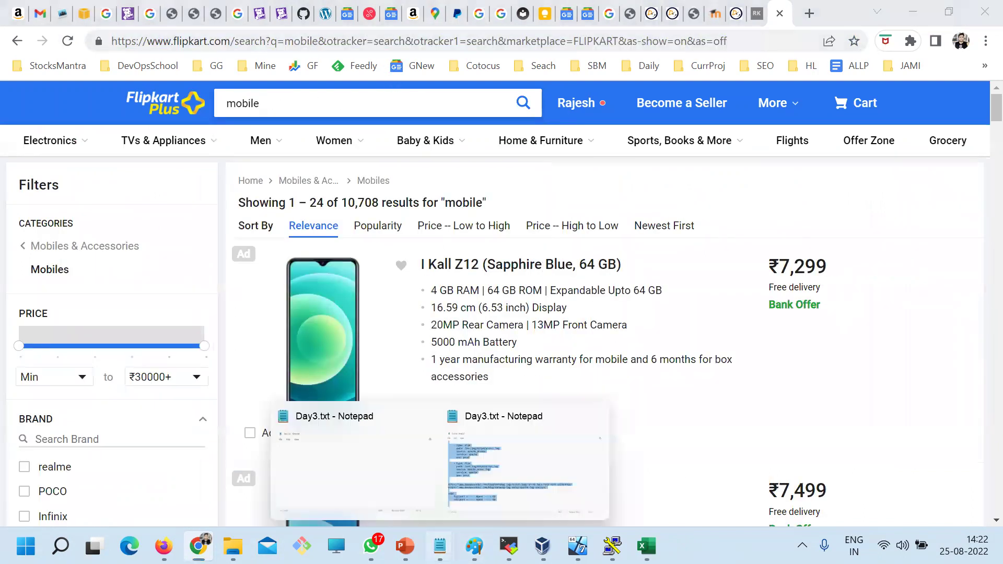
click(476, 485)
click(216, 478)
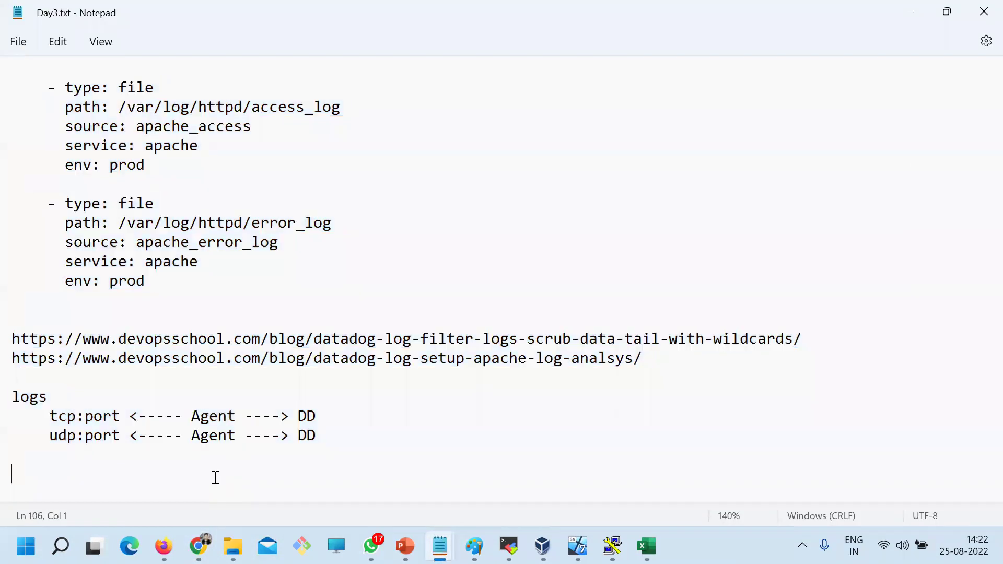
text(https://www.flipkart.com/search?q=mobile&otracker=search&otracker1=search&marketplace=FLIPKART&as-show=on&as=off)
ctrl+scroll(231, 474, down, 2)
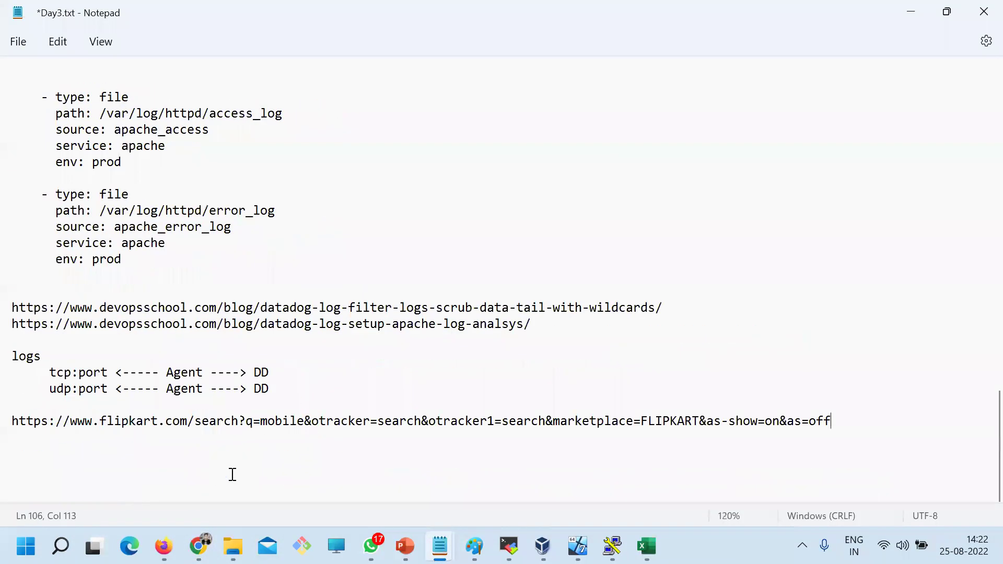
- Add a run of blank lines below the Flipkart URL and save Day3.txt
key(Return)
key(Return)
key(Return)
key(Return)
key(Return)
key(Return)
key(Return)
key(Return)
key(Return)
key(Return)
key(Return)
key(Return)
key(Return)
key(Return)
key(Return)
key(Return)
key(Return)
key(Return)
key(Return)
key(ctrl+s)
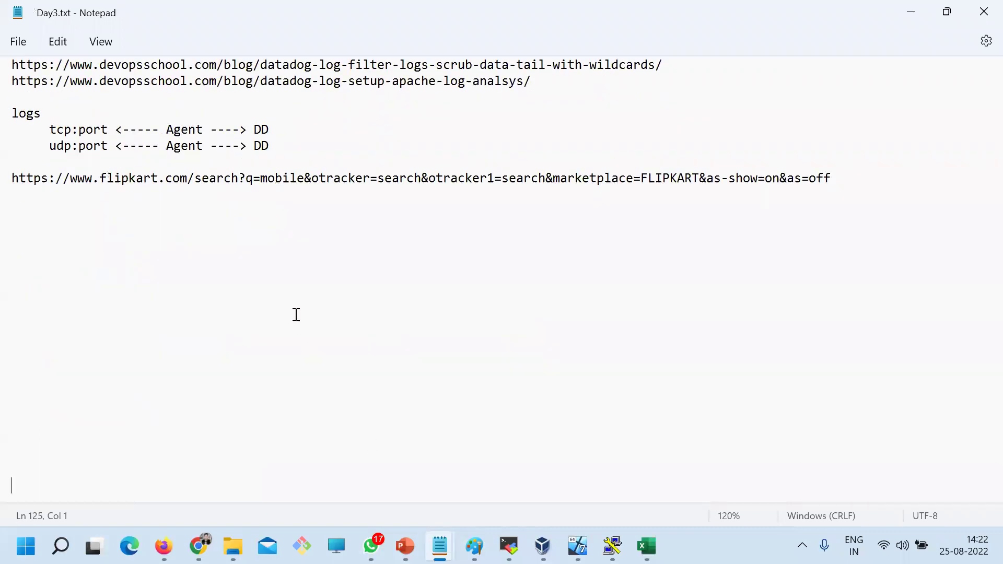
click(220, 244)
drag(240, 178, 9, 182)
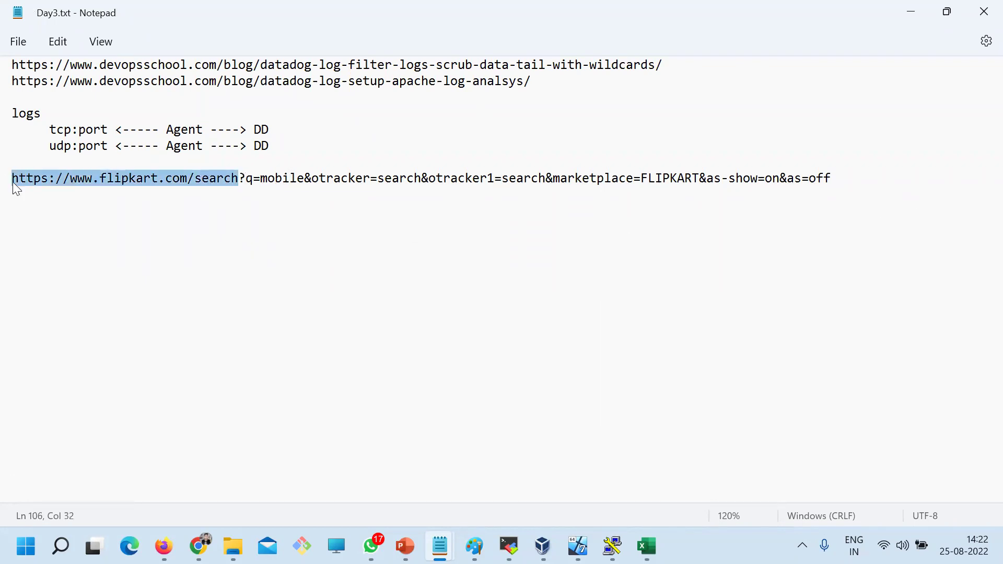
click(240, 209)
drag(240, 178, 9, 172)
click(213, 238)
- Move q=mobile onto its own line below the base address, with a blank line before the remaining parameters
click(245, 180)
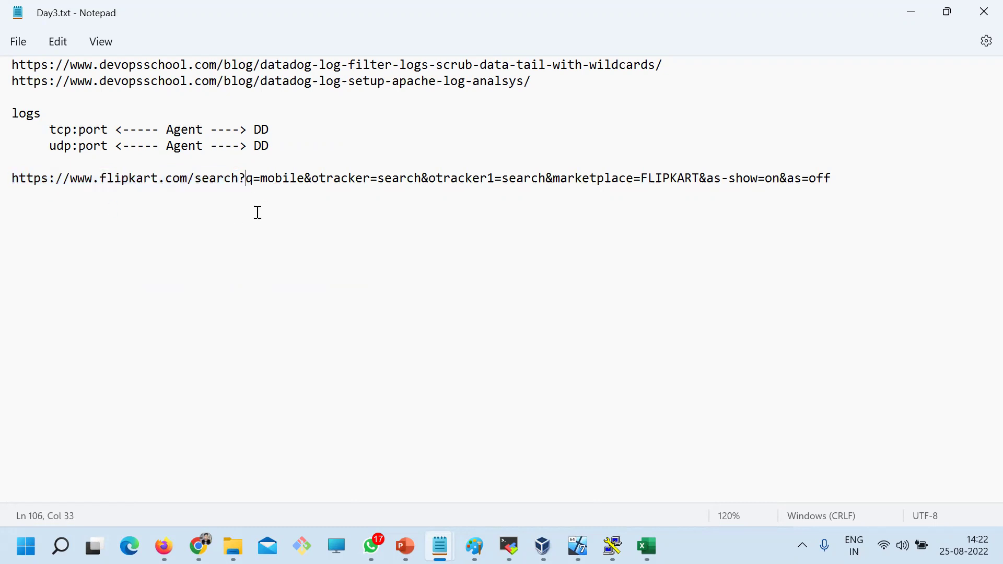
key(Return)
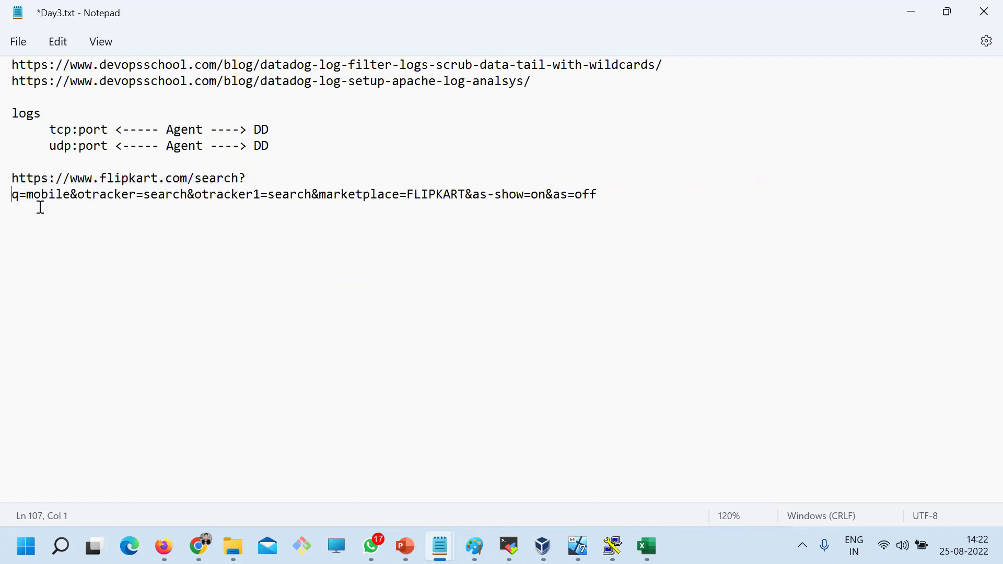
click(72, 193)
key(Return)
key(Return)
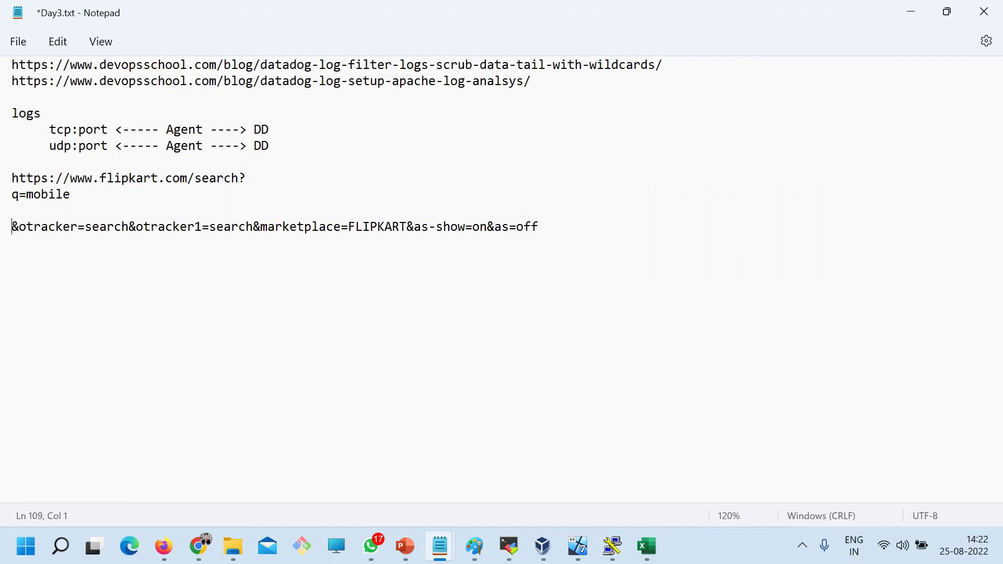
- Split the remaining query string so that otracker, otracker1, marketplace, as-show and as each start a new line with their ampersand
drag(21, 225, 486, 231)
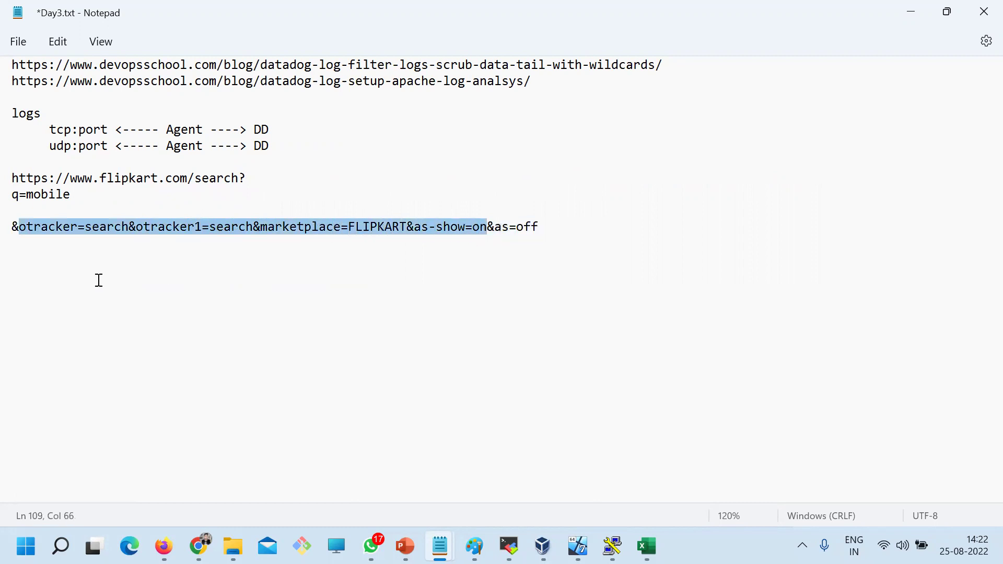
click(98, 280)
click(132, 228)
key(Return)
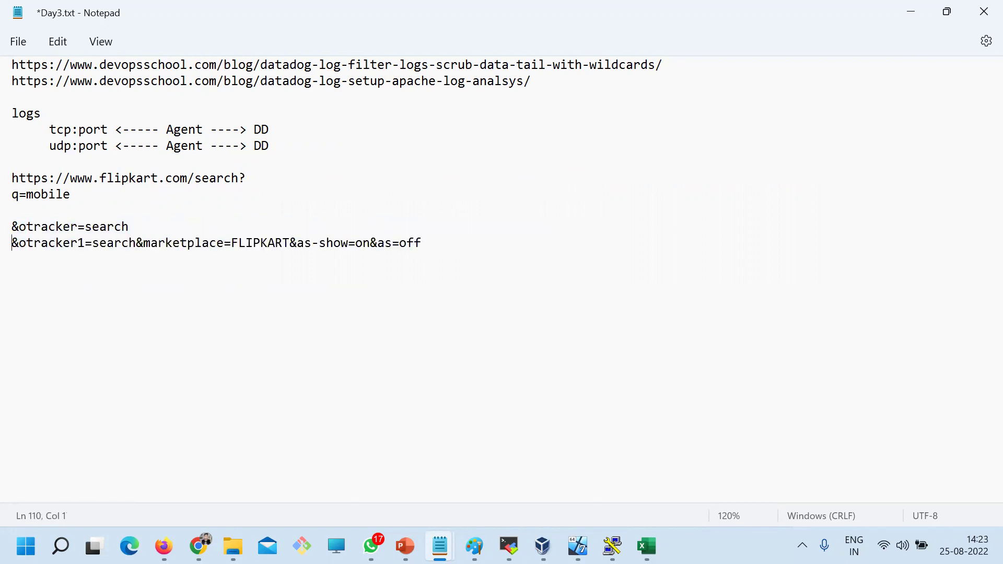
click(139, 241)
key(Return)
click(165, 260)
key(Return)
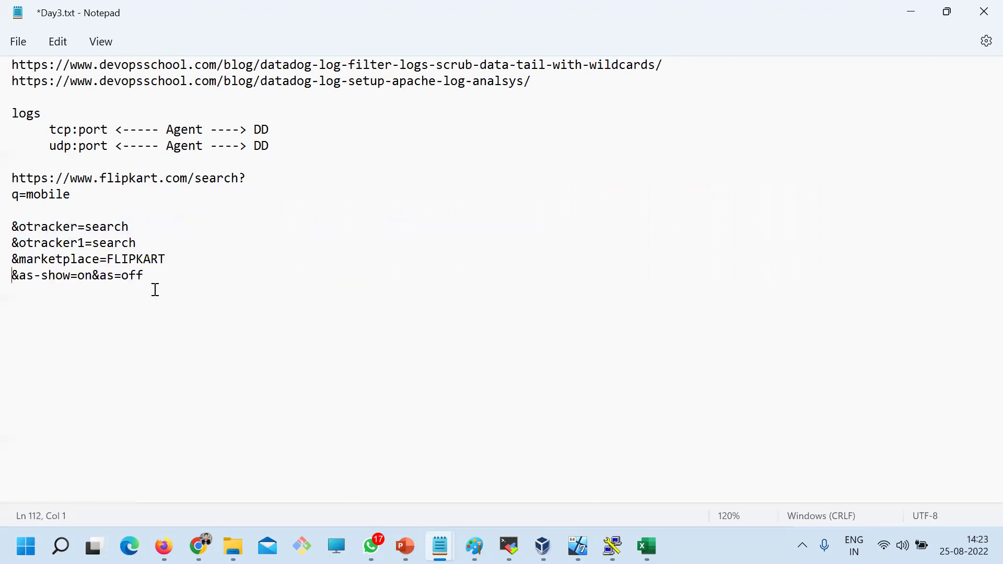
key(Return)
- Examine the parts of the split URL by highlighting the q=mobile name and value, the base address and the extra parameters
drag(105, 295, 6, 226)
drag(73, 196, 10, 193)
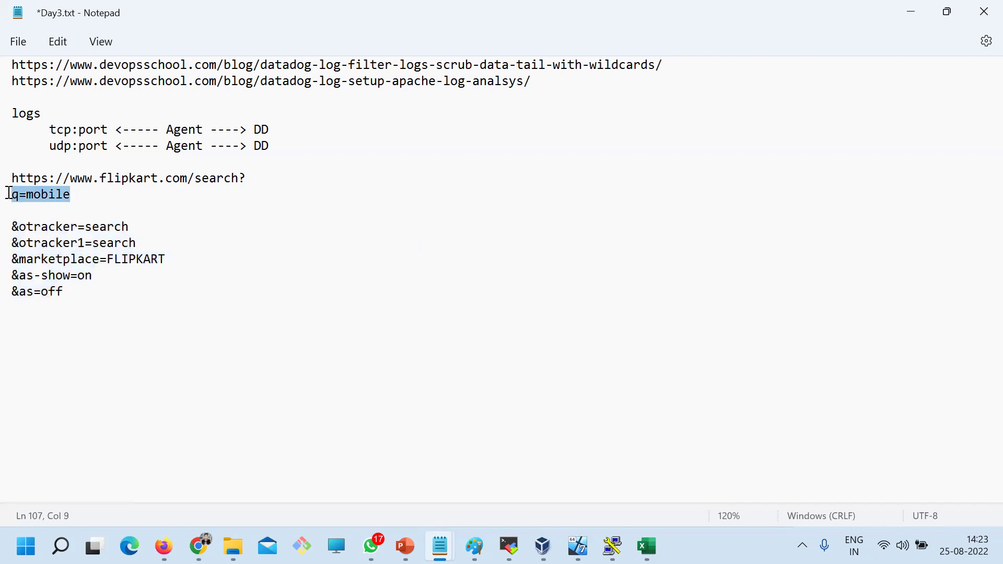
click(78, 200)
drag(79, 199, 9, 196)
click(9, 195)
key(End)
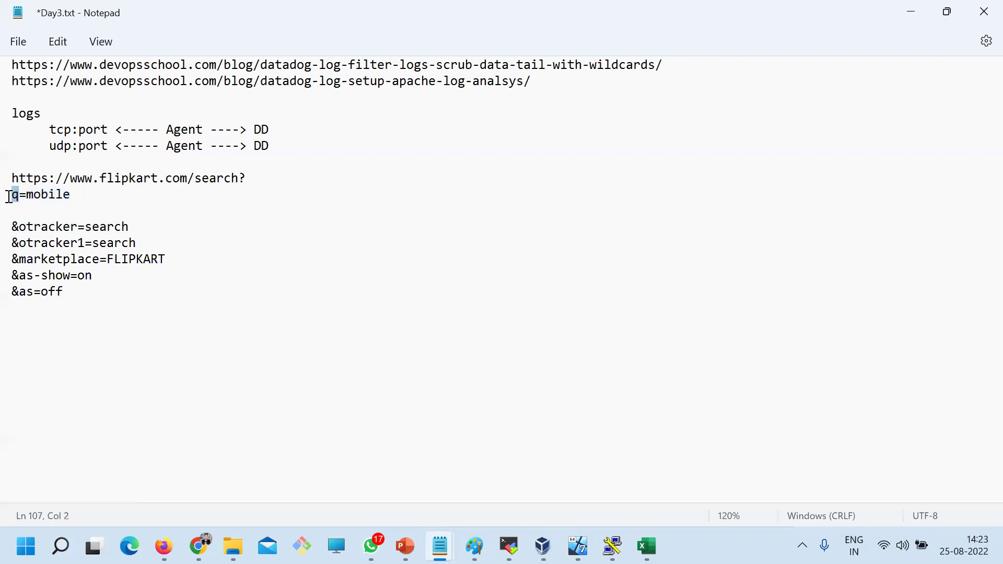
key(shift+Home)
double_click(64, 196)
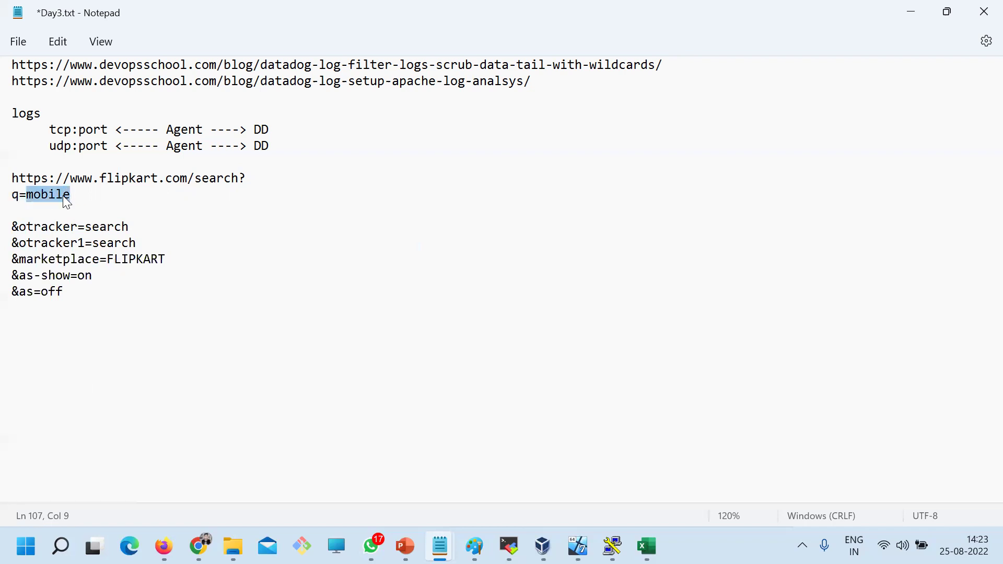
click(238, 178)
key(shift+Home)
drag(13, 227, 65, 291)
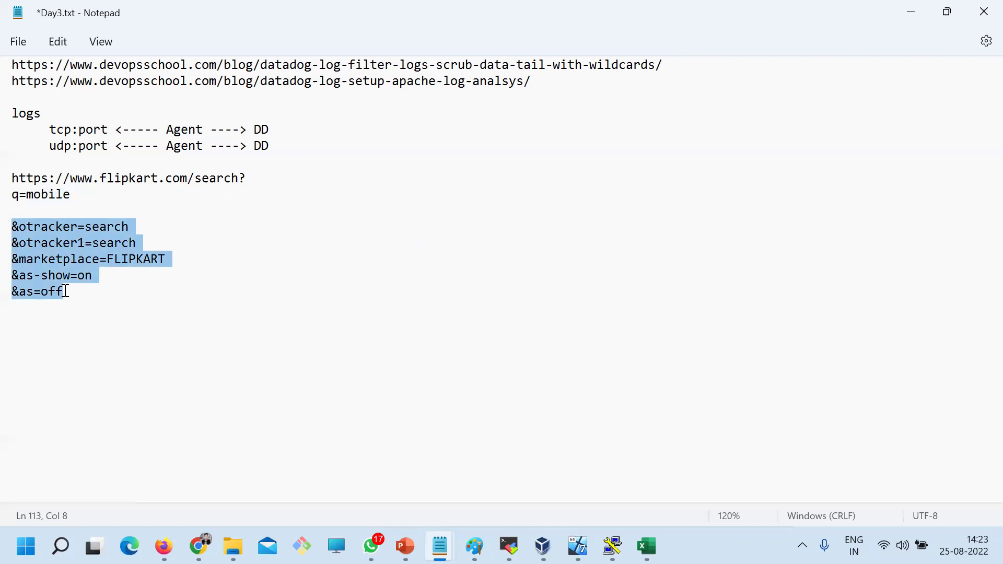
- Return to the Datadog API test form and open the Request Body section of the advanced options
key(alt+Tab)
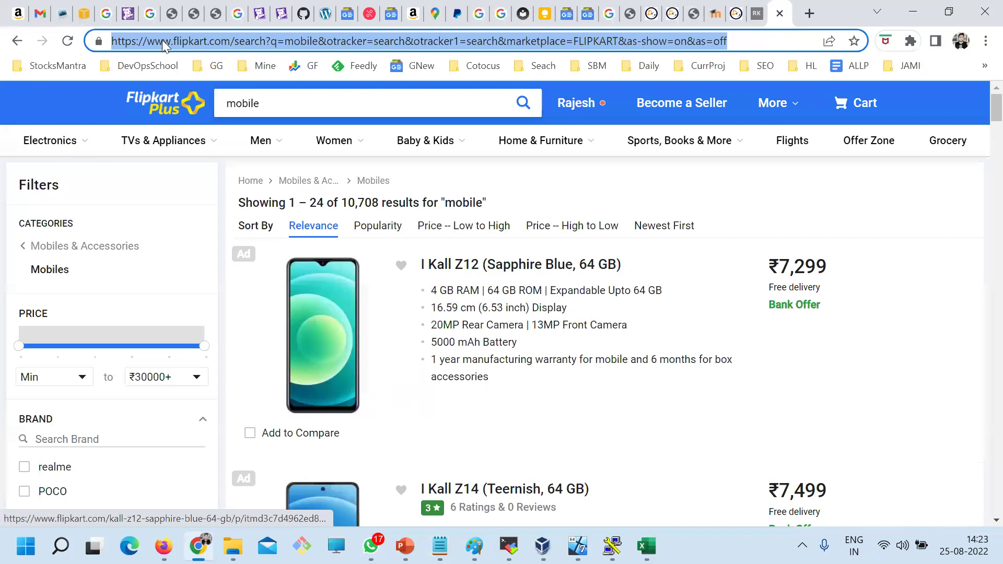
click(128, 13)
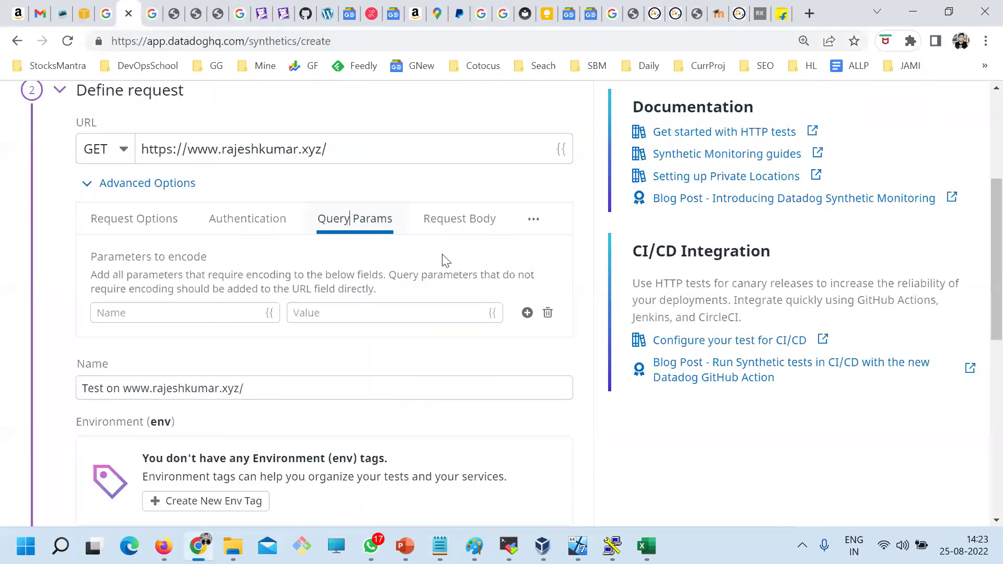
click(444, 224)
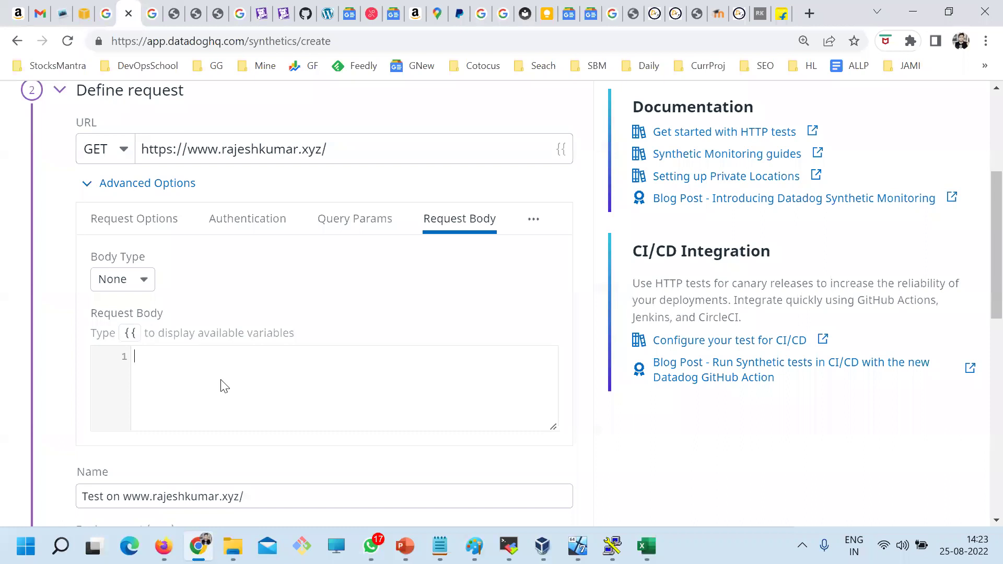
text(-p)
key(BackSpace)
key(BackSpace)
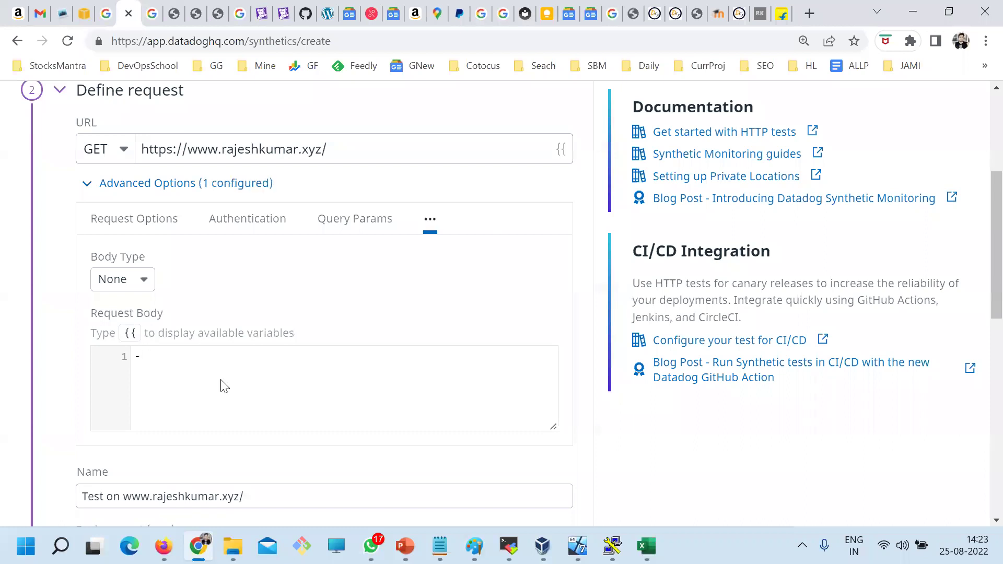
- Examine the curl POST example in the Day3.txt notes by highlighting its JSON payload fields and the -d option
mouse_move(440, 546)
click(503, 467)
scroll(144, 296, up, 20)
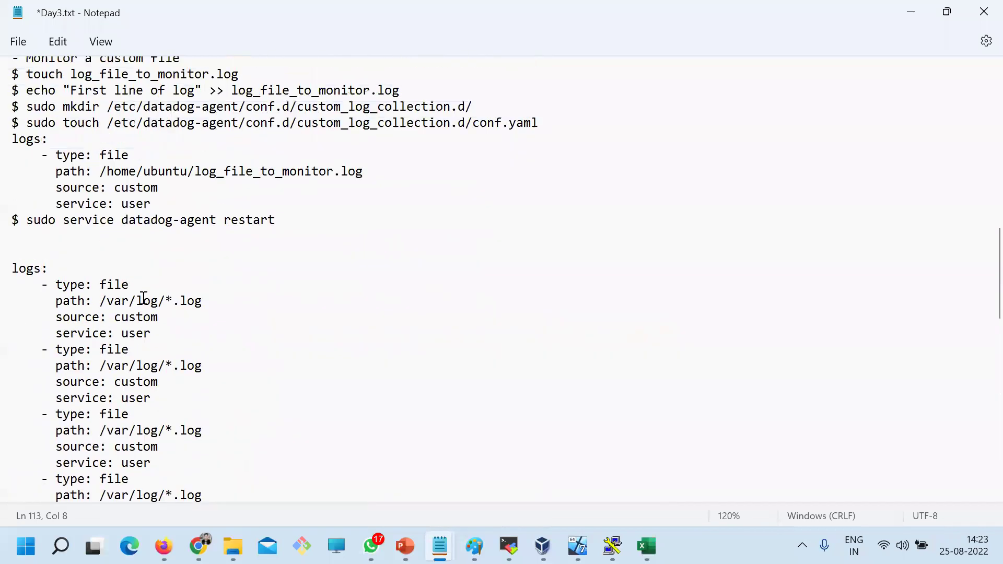
scroll(144, 296, up, 13)
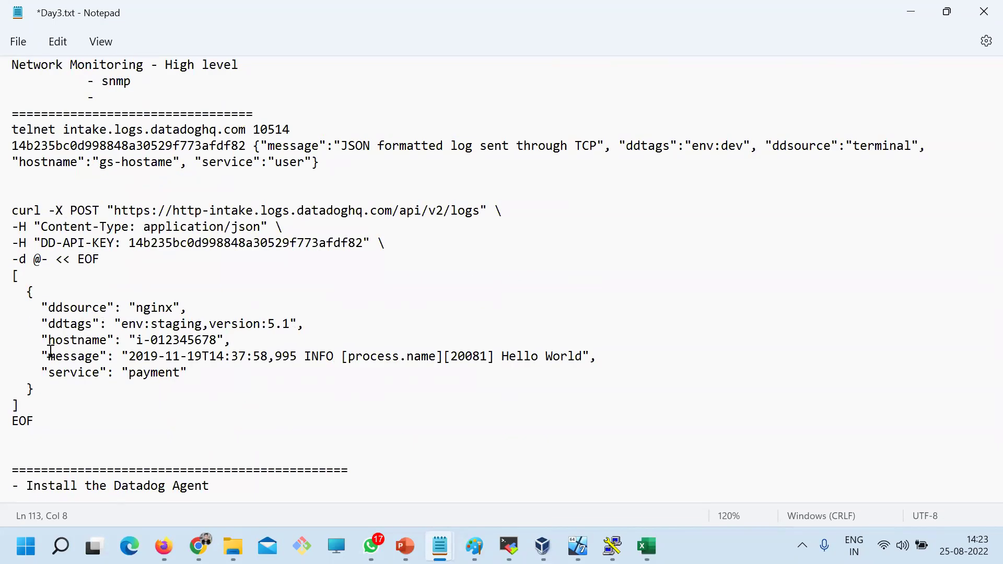
drag(187, 372, 9, 312)
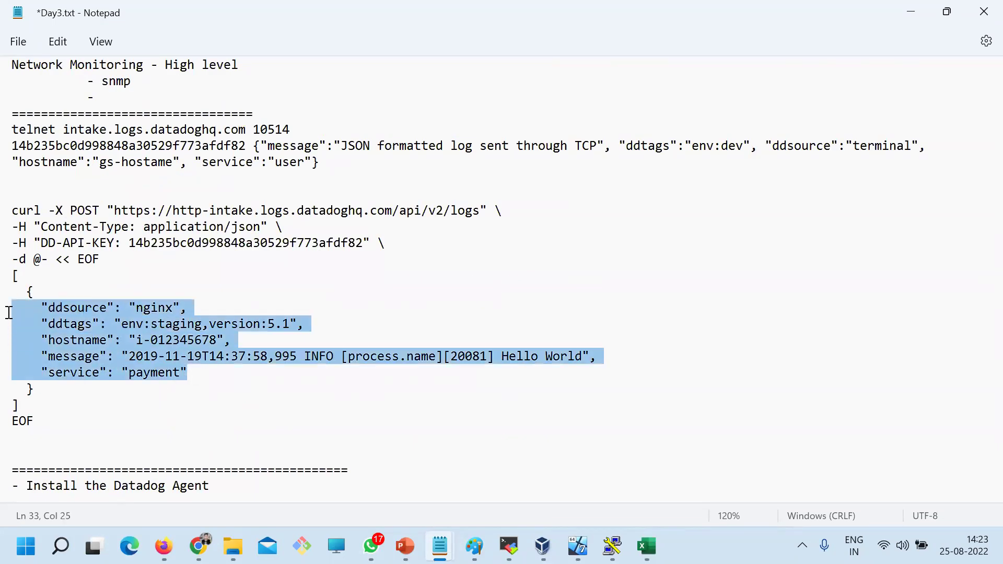
drag(26, 259, 12, 260)
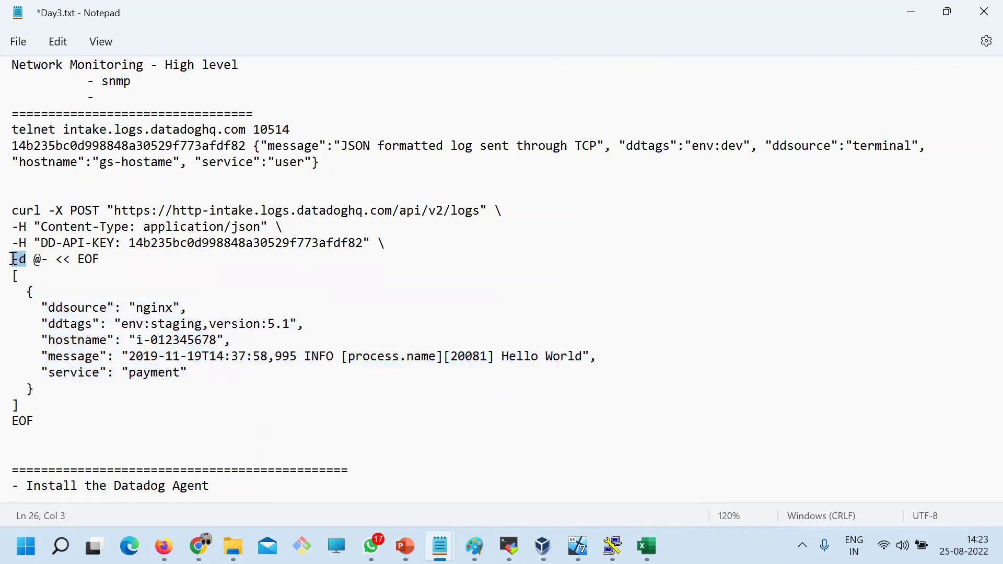
- Back in the Datadog form, clear the leftover hyphen from the request body and collapse the advanced options
click(198, 546)
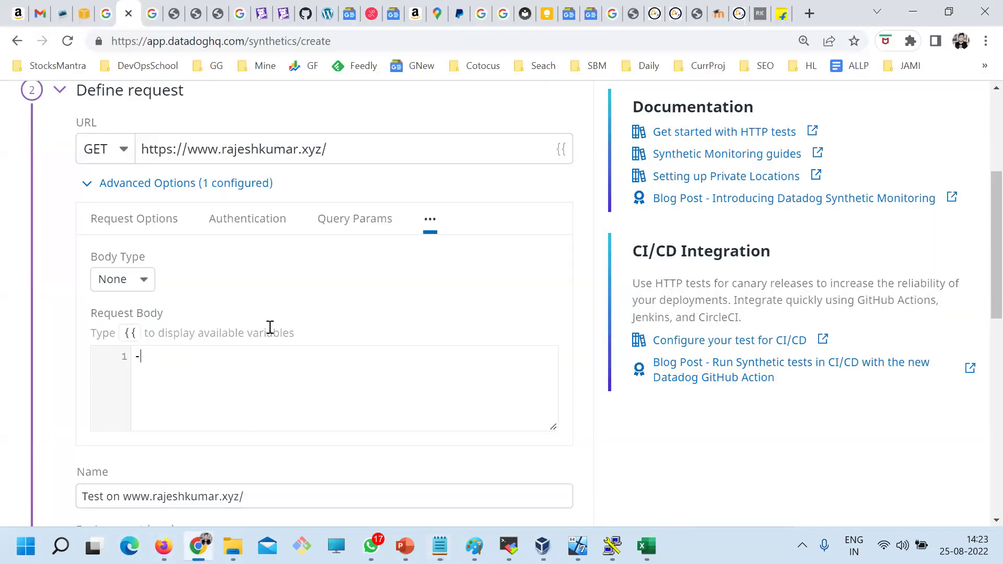
drag(140, 357, 129, 359)
key(BackSpace)
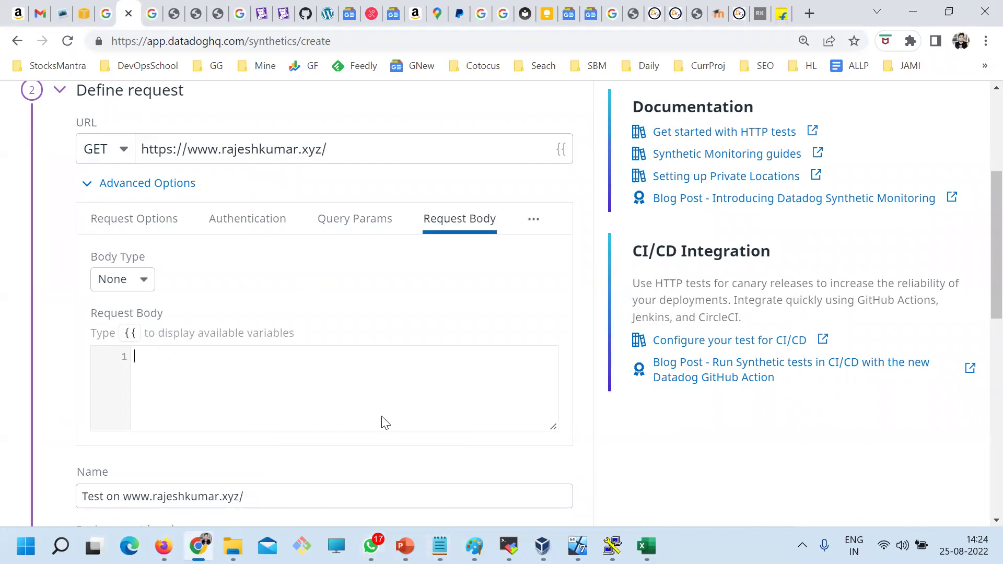
click(87, 184)
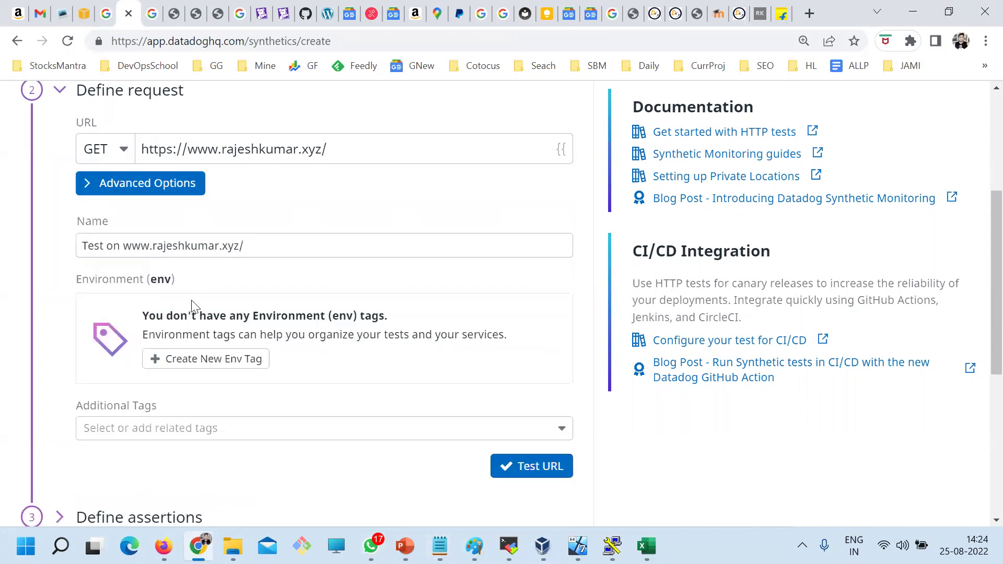
- Review the request URL and the additional tags field of the HTTP test, and collapse the Define request section
triple_click(342, 157)
scroll(291, 398, down, 1)
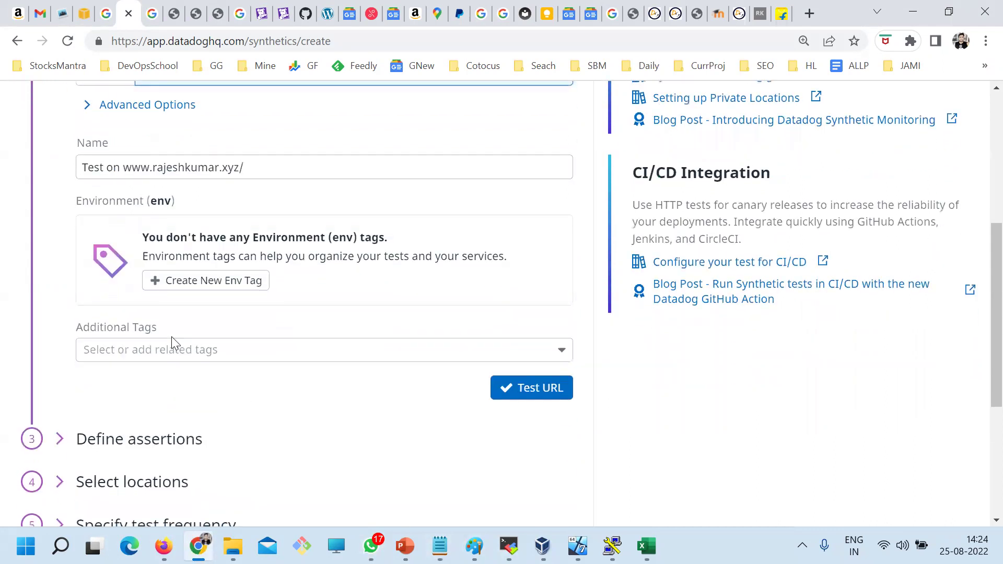
click(149, 349)
click(60, 350)
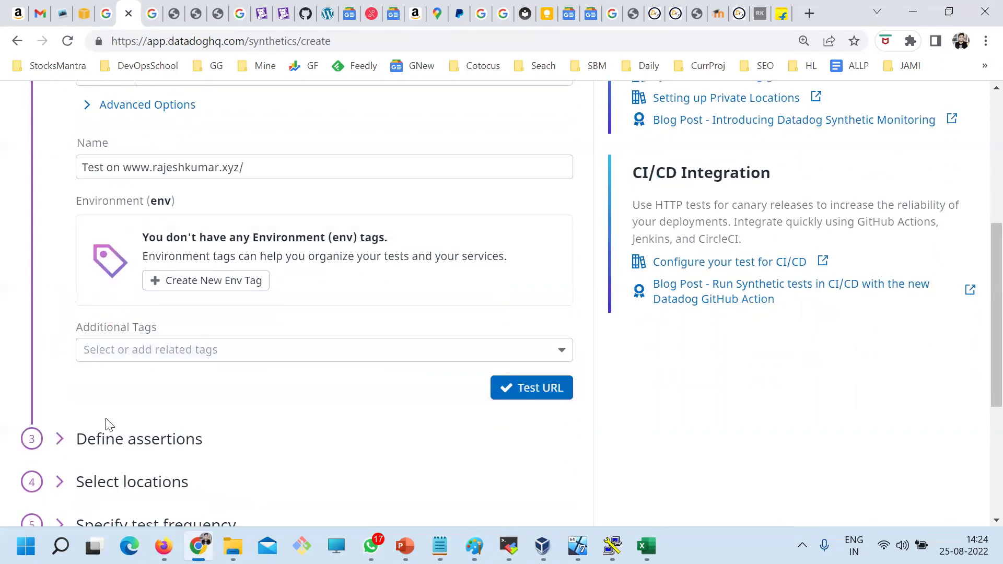
scroll(130, 434, up, 1)
scroll(100, 246, up, 1)
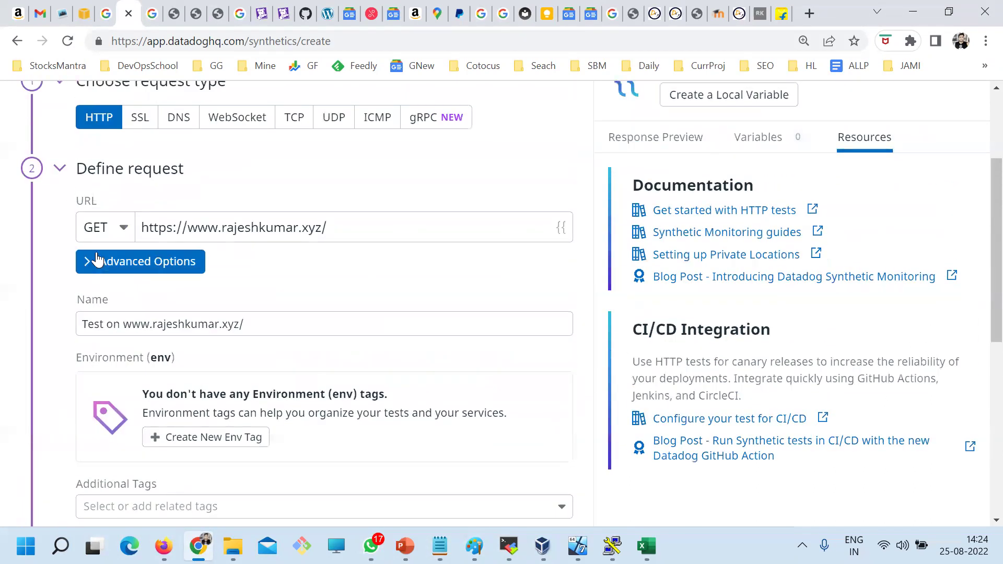
click(37, 172)
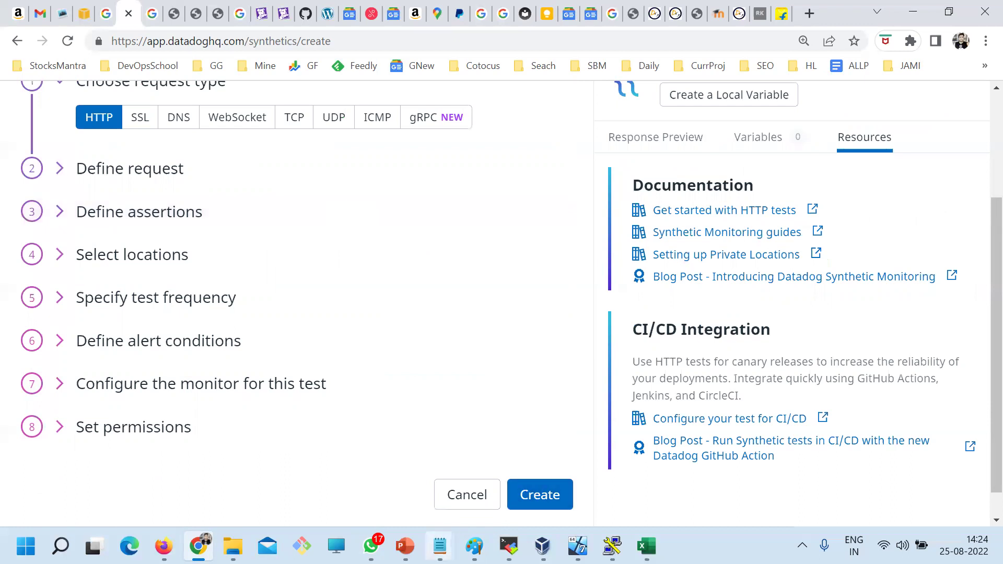
click(440, 546)
click(560, 474)
scroll(347, 394, down, 10)
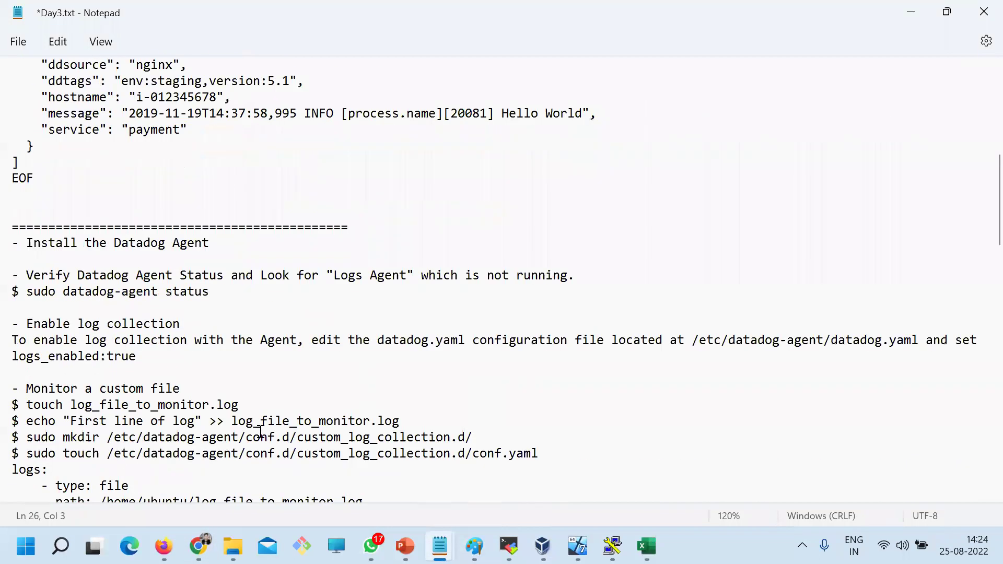
scroll(284, 388, down, 20)
click(81, 202)
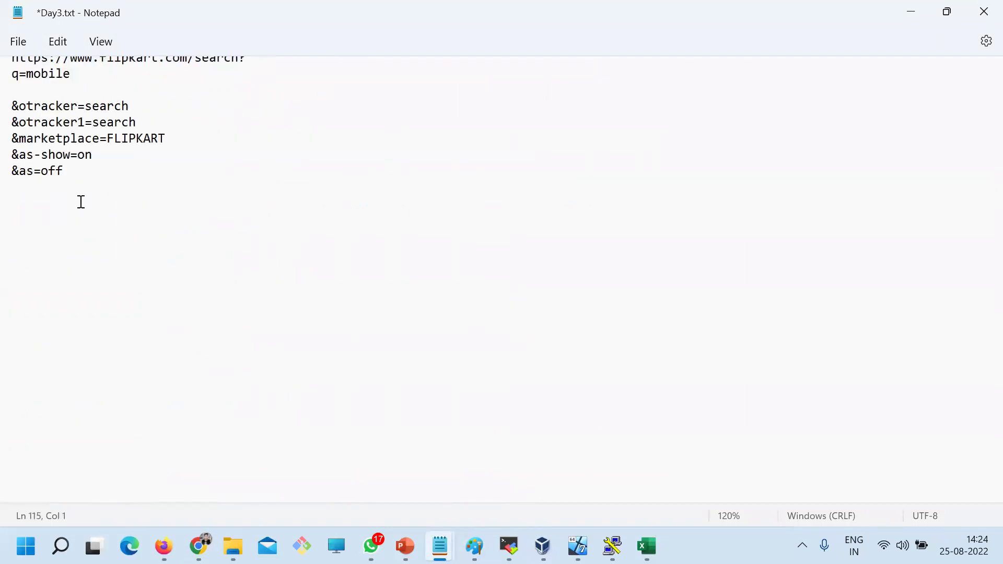
scroll(143, 297, up, 4)
drag(253, 250, 12, 253)
key(ctrl+c)
click(104, 426)
key(ctrl+v)
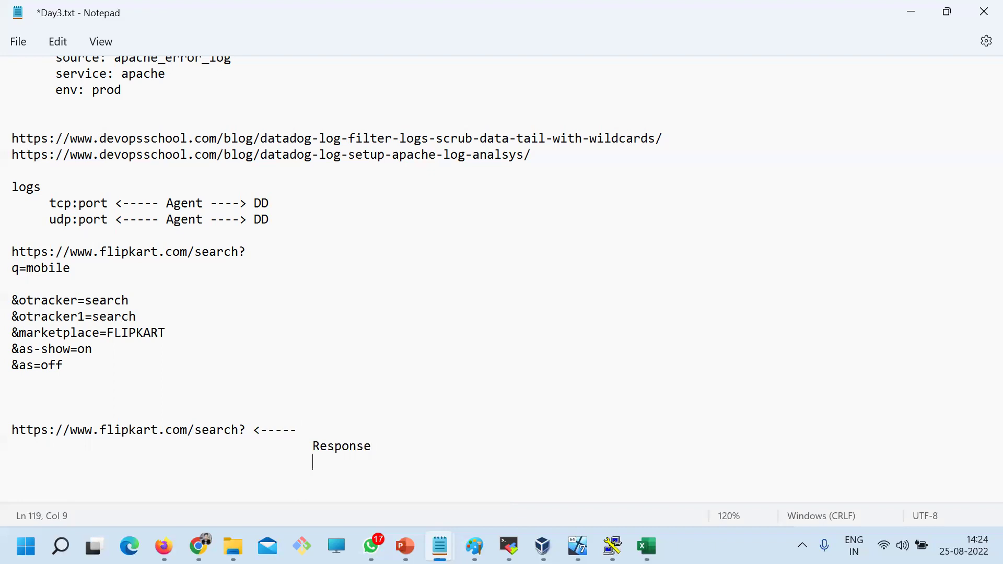
- Add a row of dashes under Response in the notes, followed by an indented line reading CHECK|Verify ---
text(-------------------------------)
key(Return)
key(Tab)
text(CHECK|Verify)
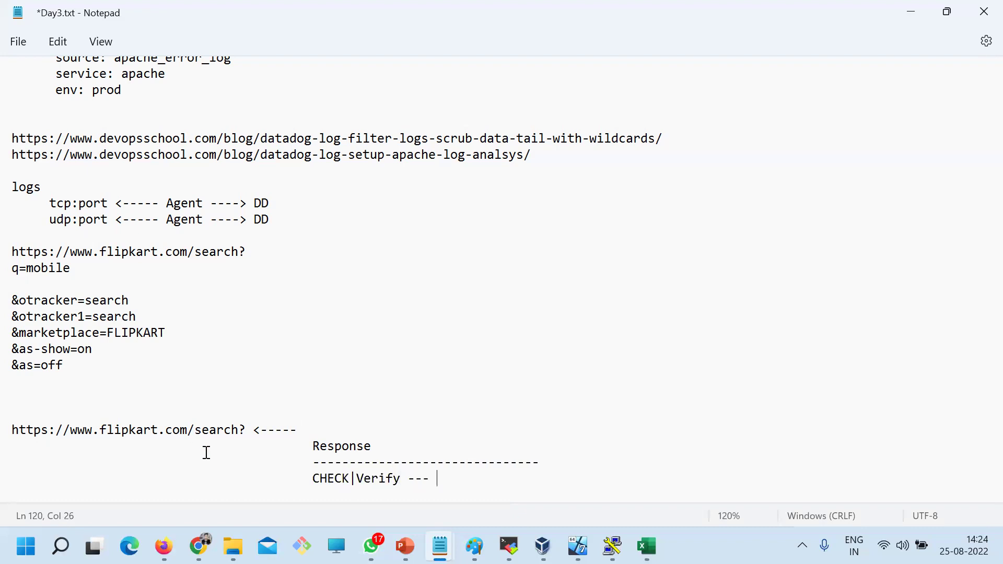
text(---)
- Compare the remaining Datadog test sections with the Response and CHECK|Verify lines in the notes, ending on the test form
key(alt+Tab)
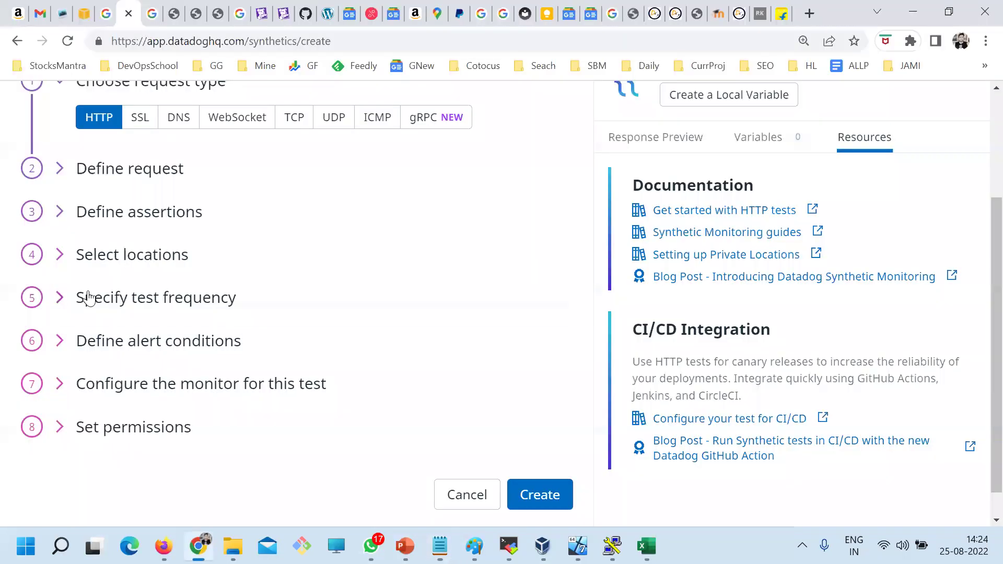
key(alt+Tab)
click(381, 444)
drag(381, 444, 320, 453)
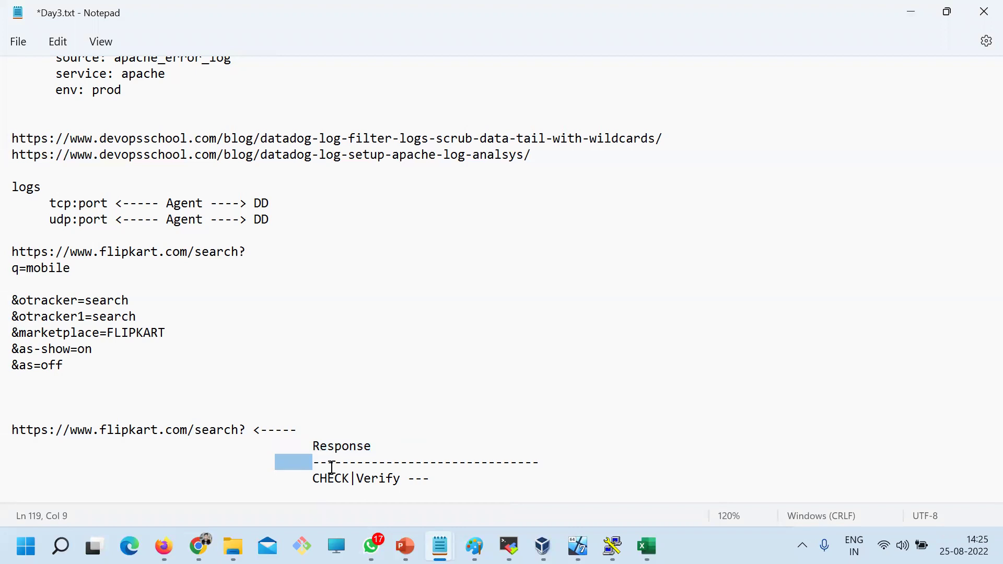
key(alt+Tab)
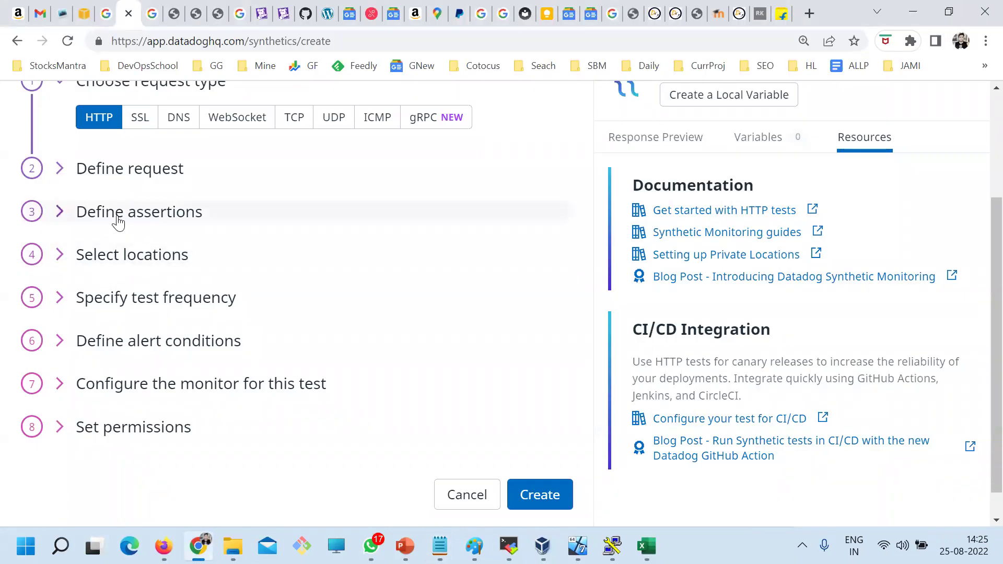
- Switch to the tested website and highlight "Over 15 years of extensive" in its About Me text
click(766, 7)
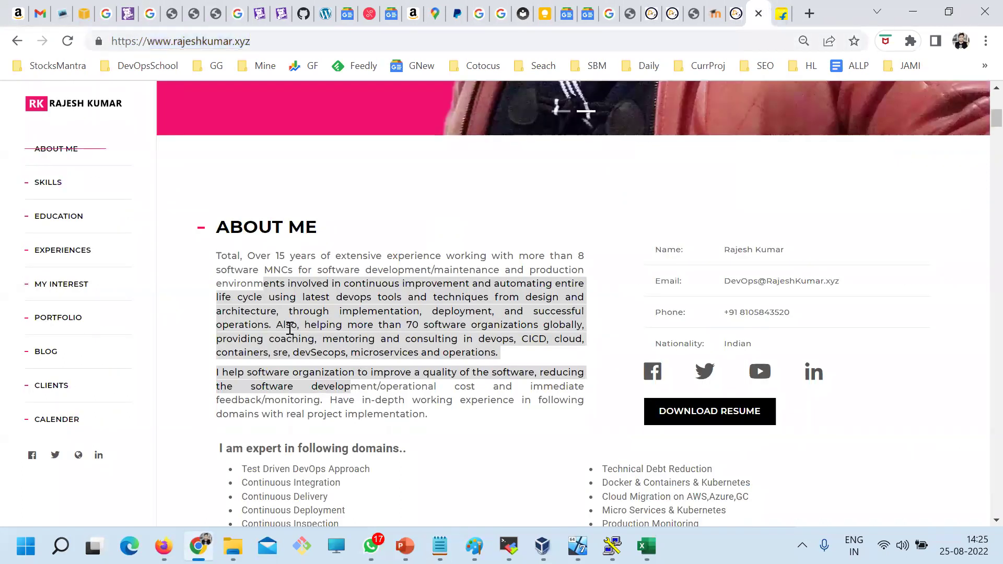
click(252, 258)
drag(251, 252, 382, 258)
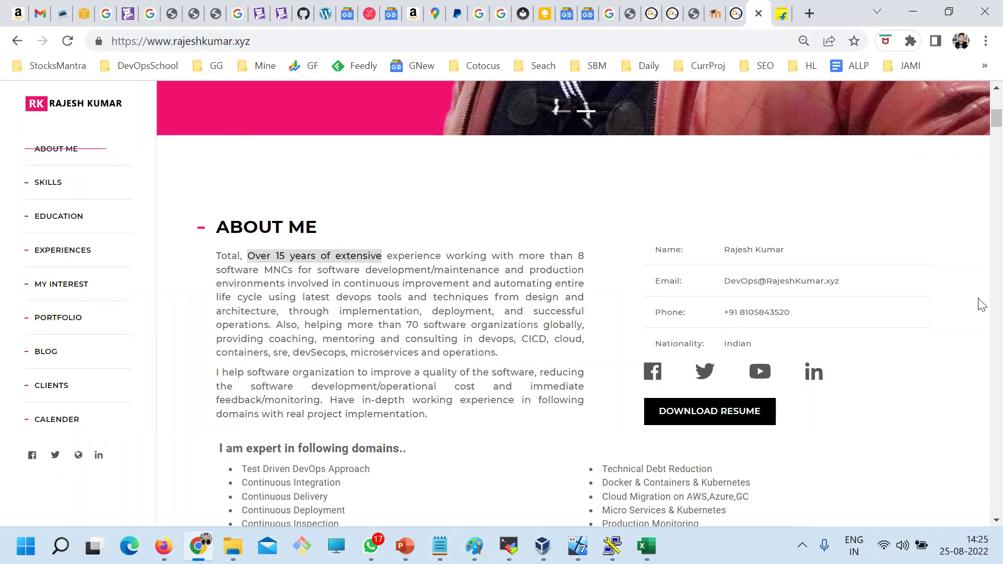
- Open the HTML page source of the tested website
right_click(972, 268)
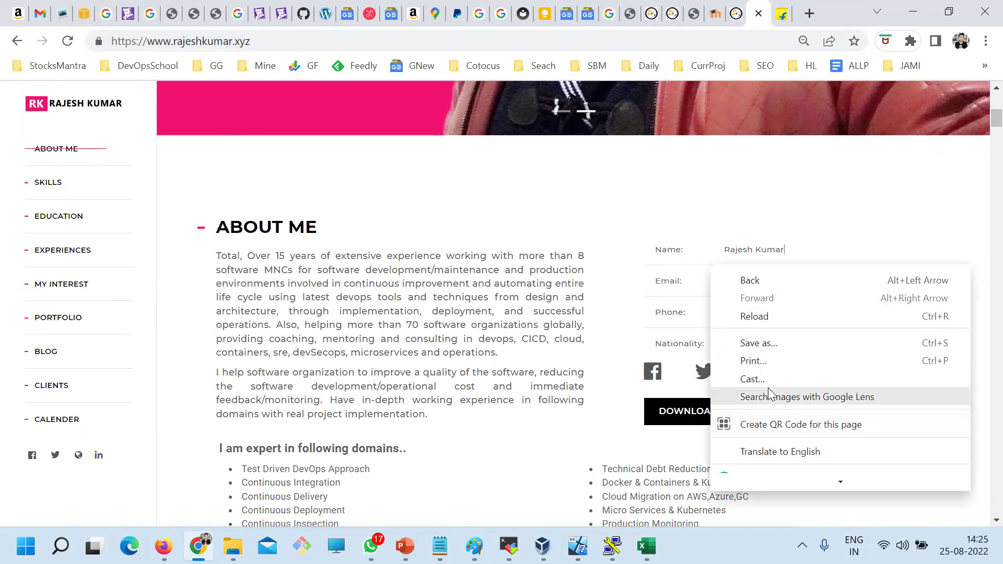
right_click(148, 401)
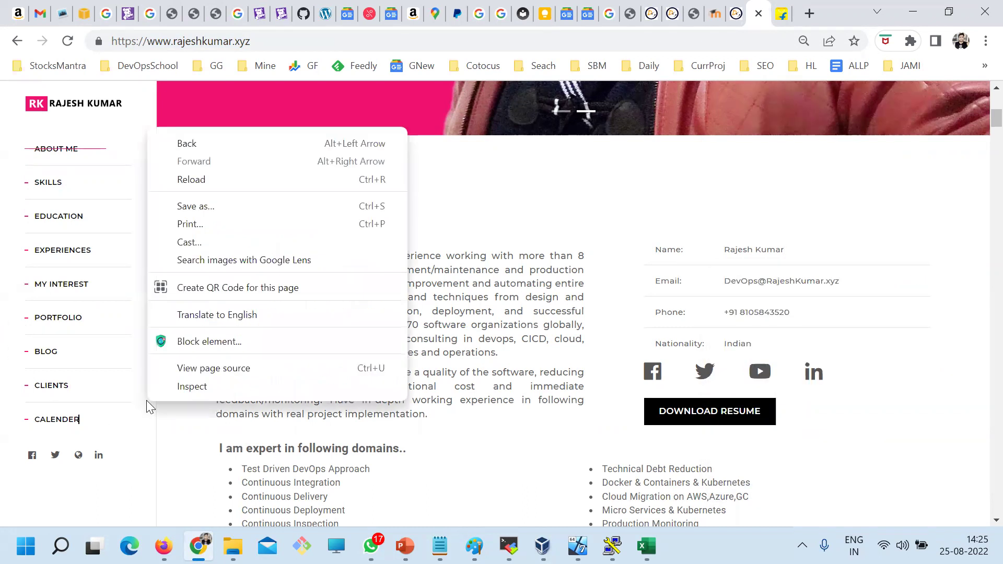
click(188, 368)
- Highlight the text inside the title tag of the page source as example response content
key(ctrl+plus)
key(ctrl+plus)
key(ctrl+plus)
key(ctrl+plus)
key(ctrl+plus)
key(ctrl+plus)
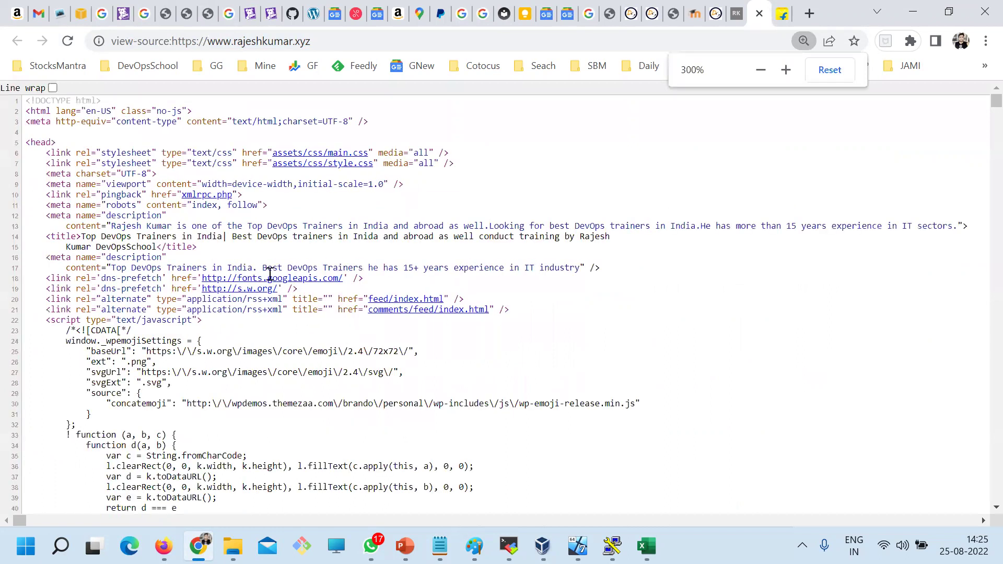
key(ctrl+minus)
key(ctrl+minus)
key(ctrl+minus)
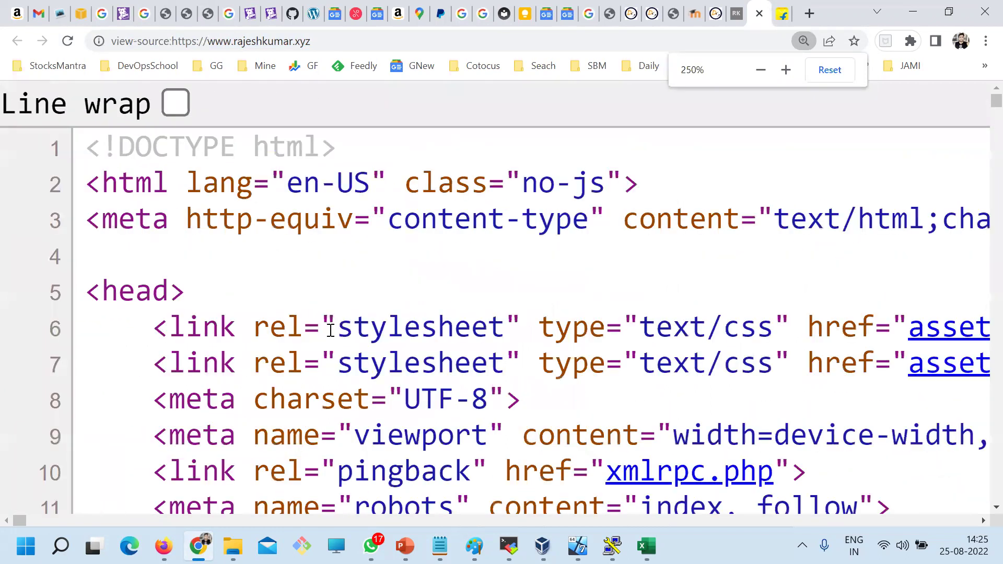
key(ctrl+minus)
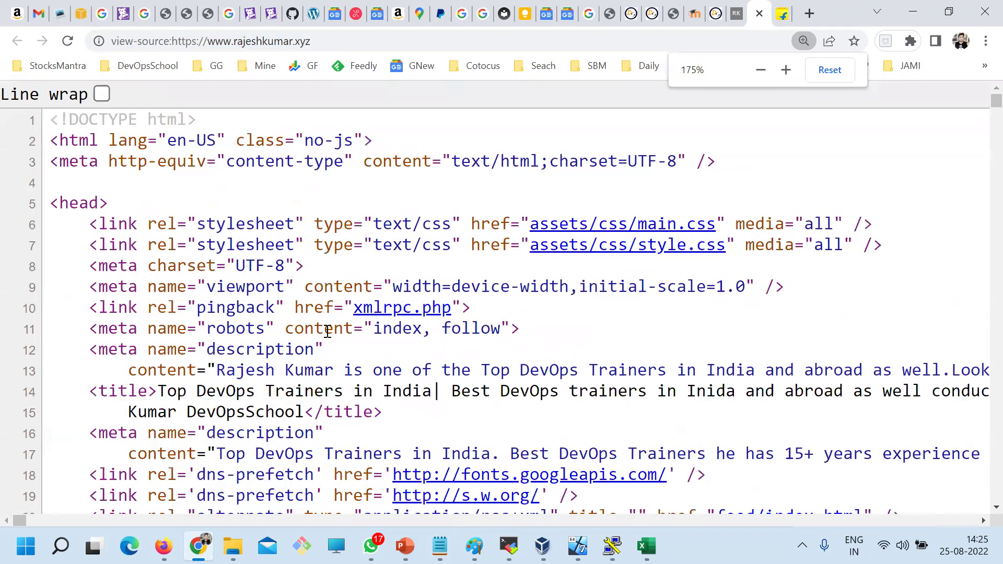
drag(175, 370, 304, 407)
click(219, 429)
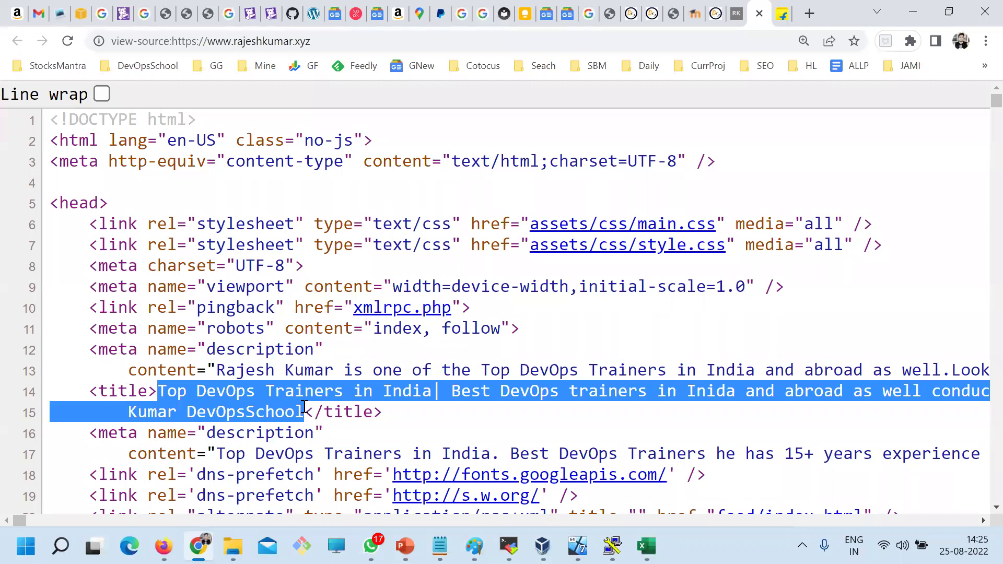
- Return to the Datadog test form and expand the Define assertions section
click(123, 15)
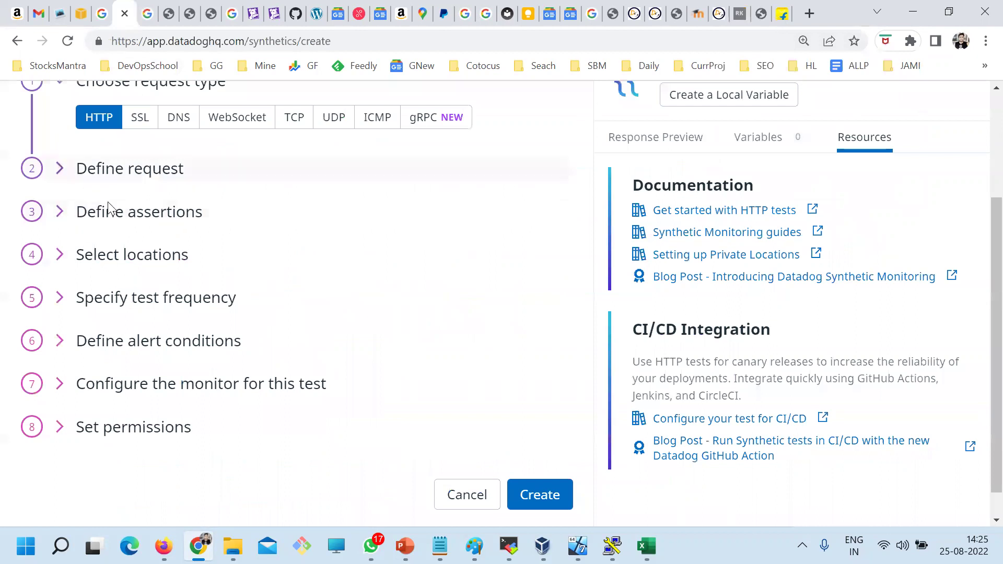
click(85, 167)
click(61, 180)
click(102, 213)
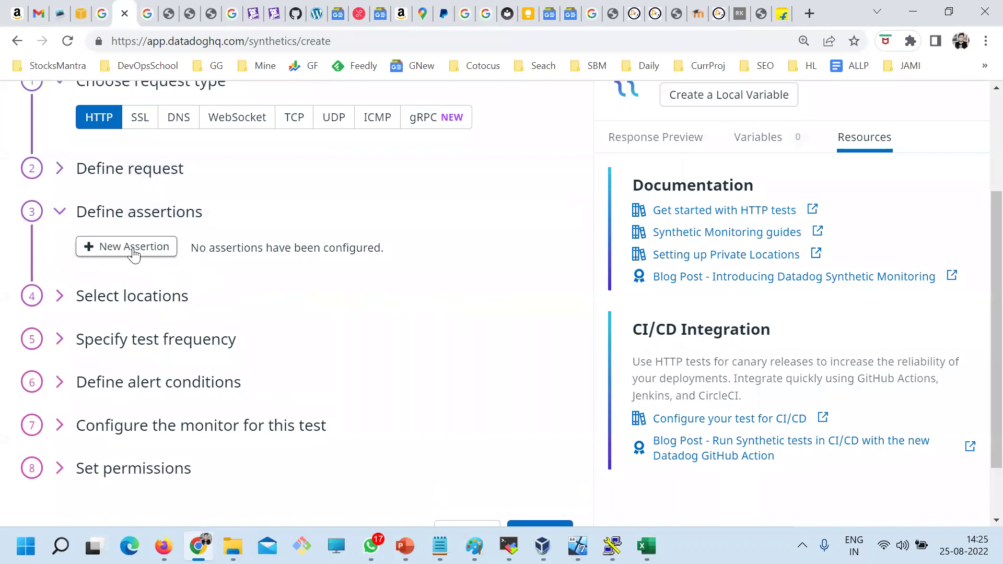
- Add a new assertion that checks whether the response body contains specified content
click(137, 258)
click(200, 277)
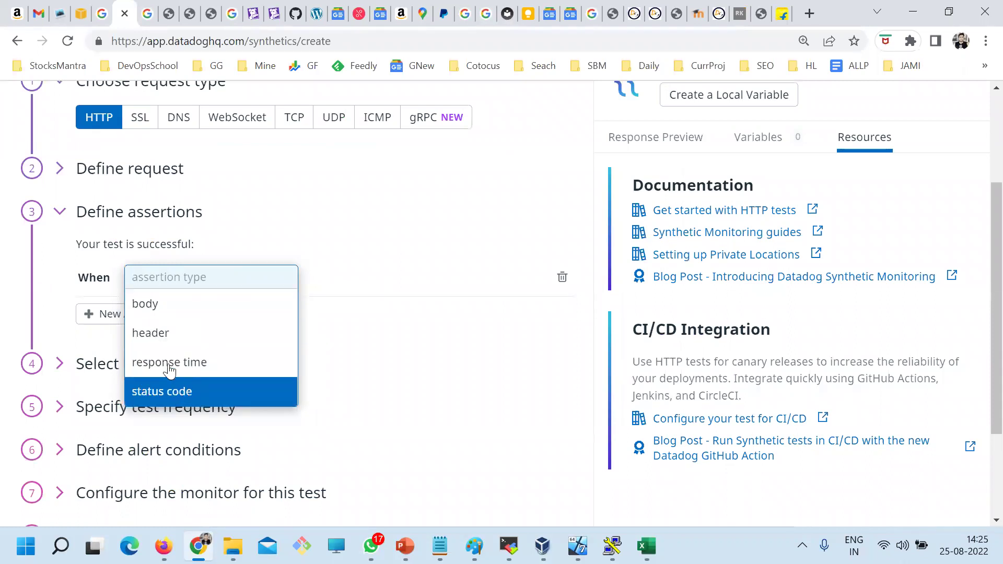
click(168, 301)
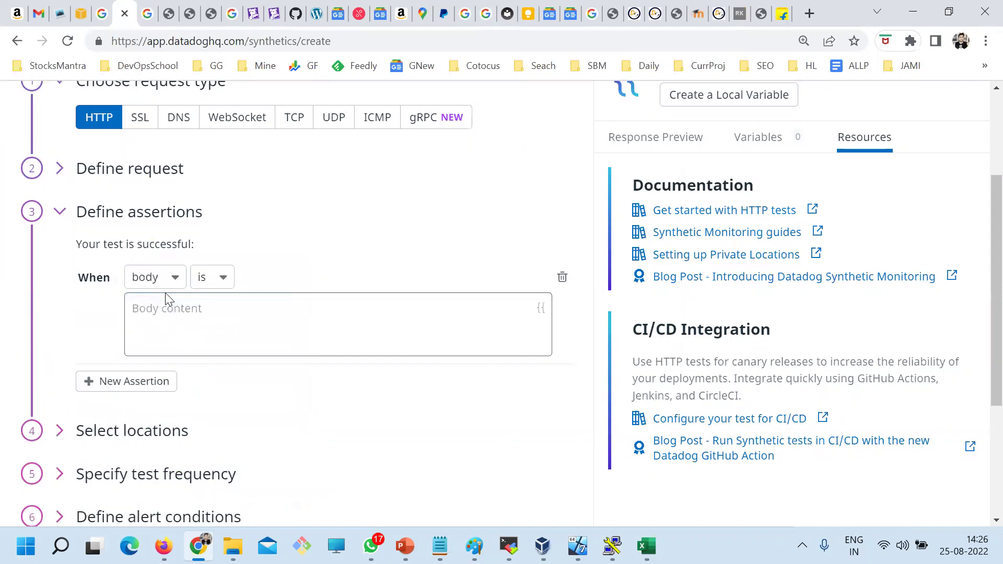
click(220, 279)
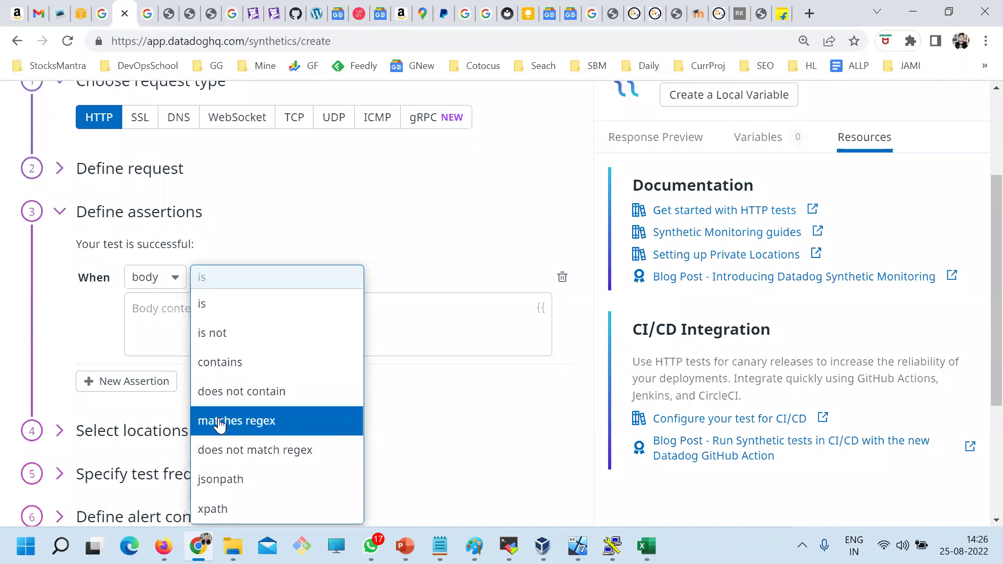
click(225, 363)
click(209, 322)
- Copy "Over 15 years of extensive" from the About Me text on the tested website
click(762, 10)
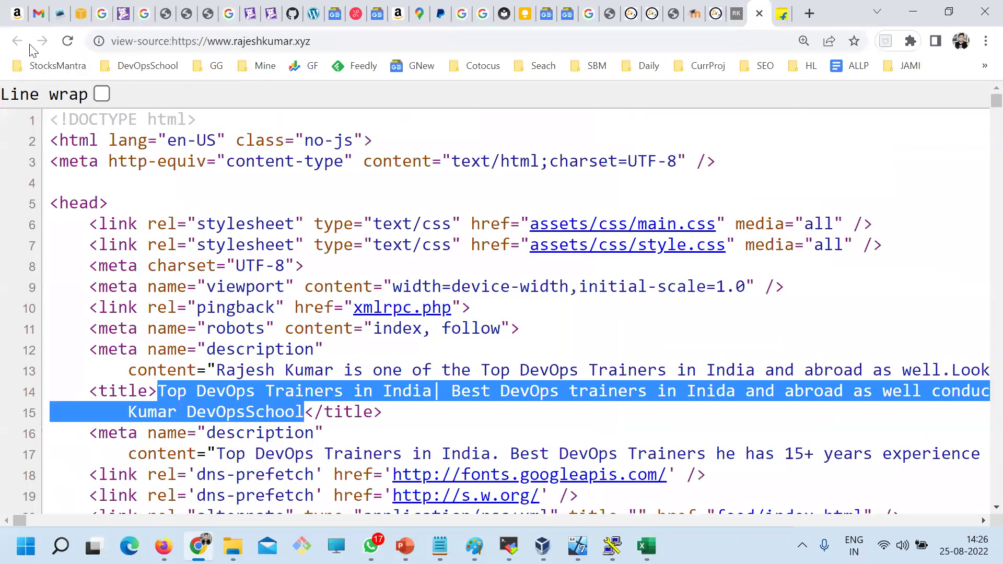
click(738, 14)
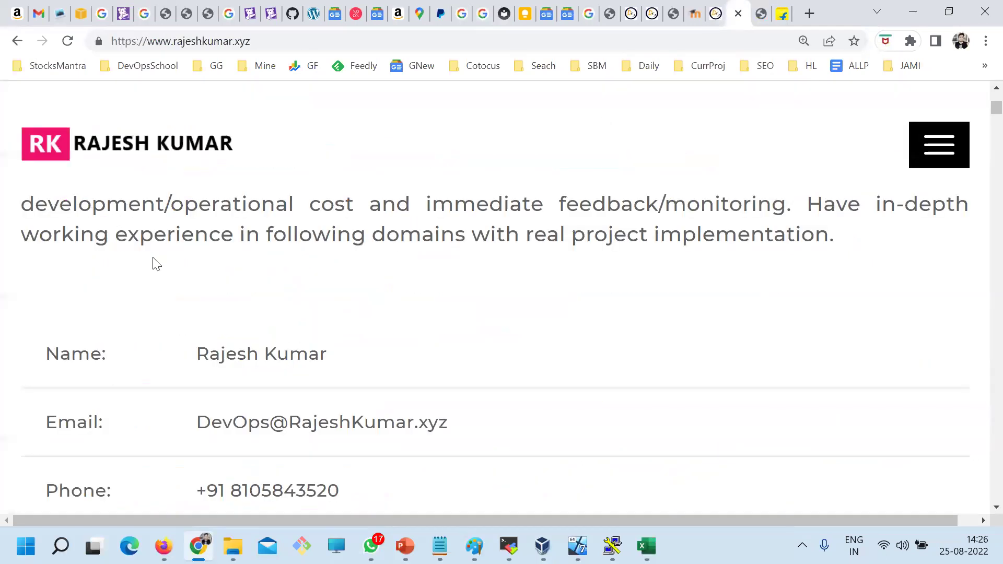
key(ctrl+0)
scroll(297, 304, up, 3)
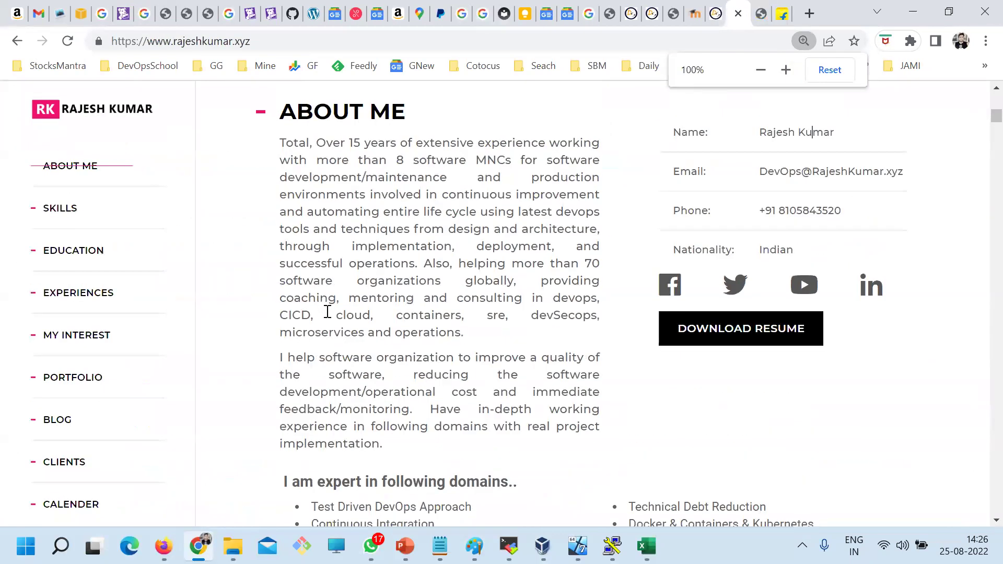
drag(320, 143, 470, 139)
key(ctrl+c)
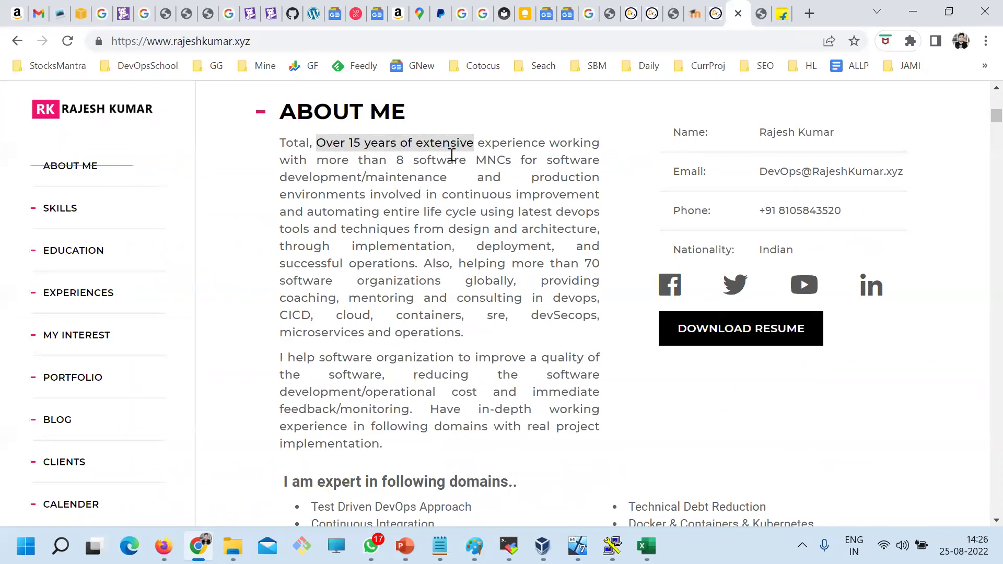
- Return to the Datadog test form and paste "Over 15 years of extensive" as the assertion's body content
click(112, 17)
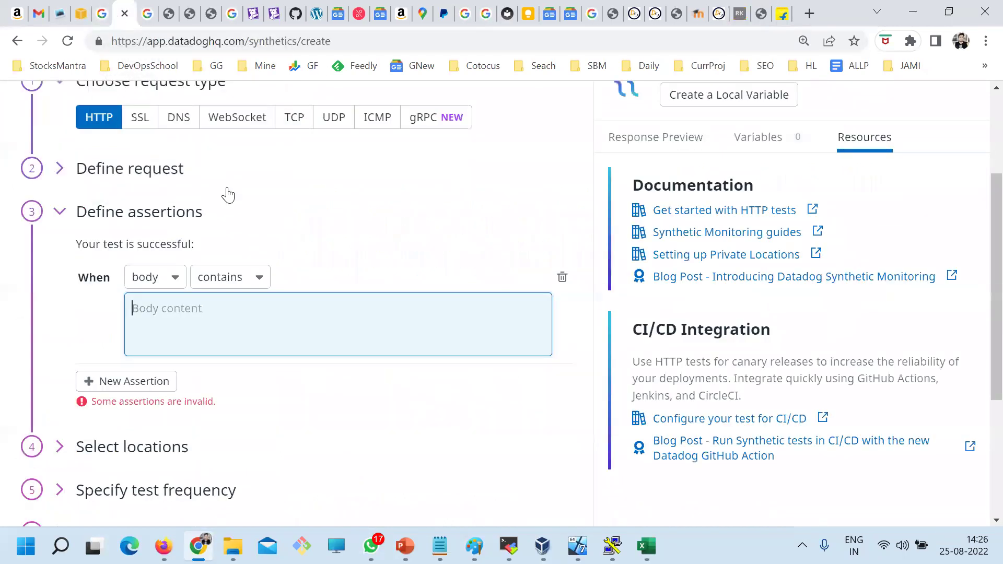
click(207, 312)
key(ctrl+v)
click(158, 282)
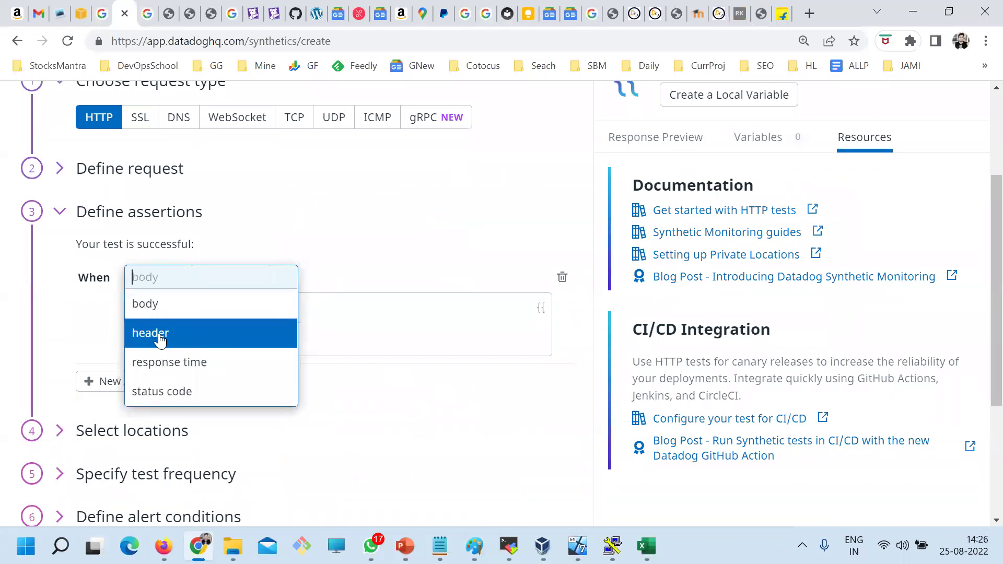
click(363, 338)
drag(289, 317, 96, 313)
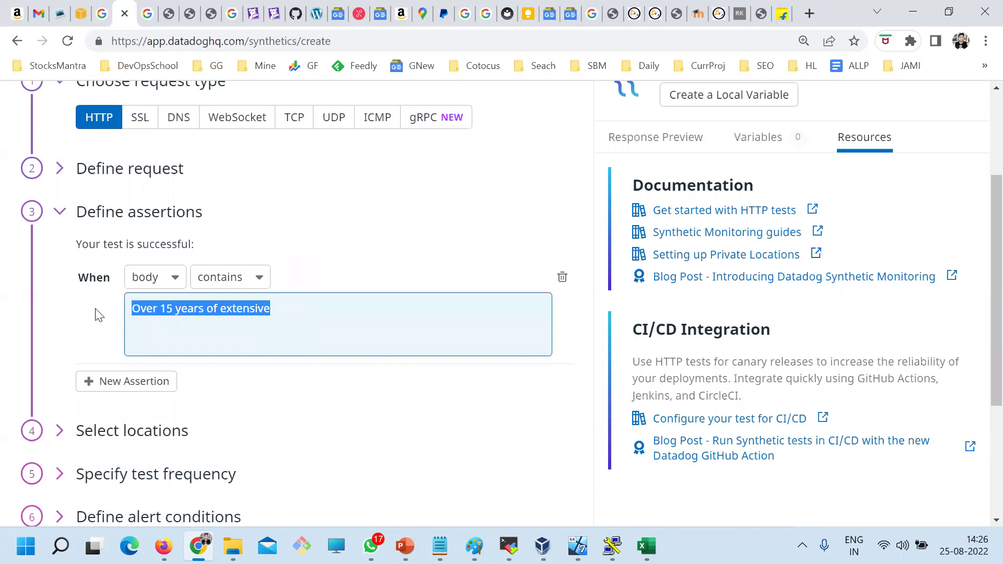
click(177, 258)
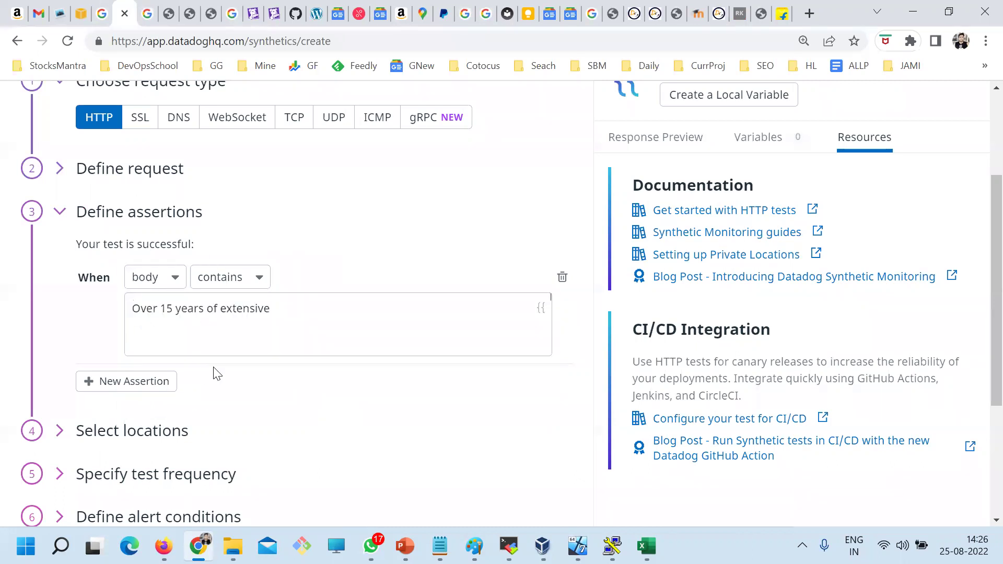
- Expand the Define request section and review the request URL together with the assertion's expected body text
scroll(217, 371, down, 1)
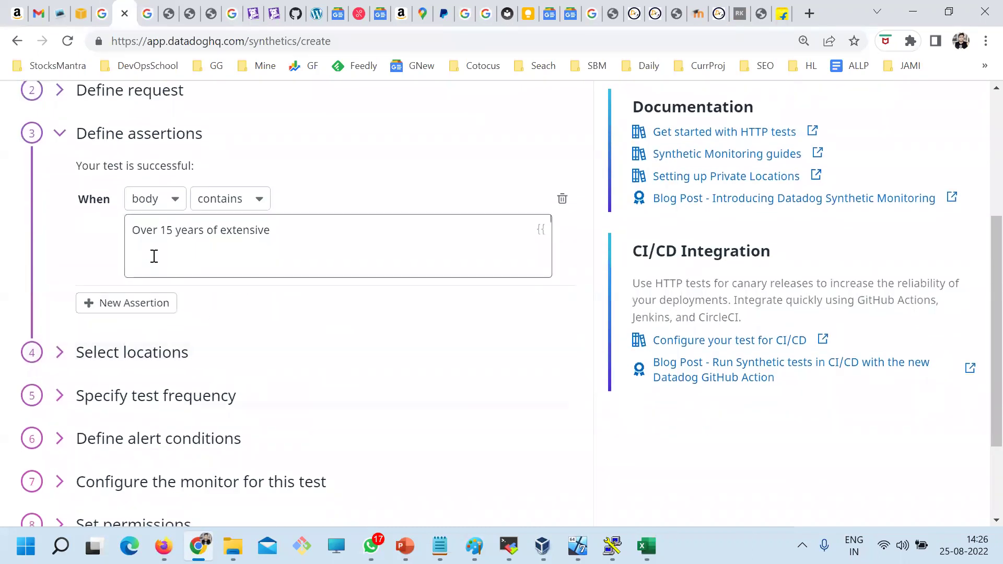
scroll(194, 276, up, 2)
scroll(125, 349, up, 1)
click(125, 325)
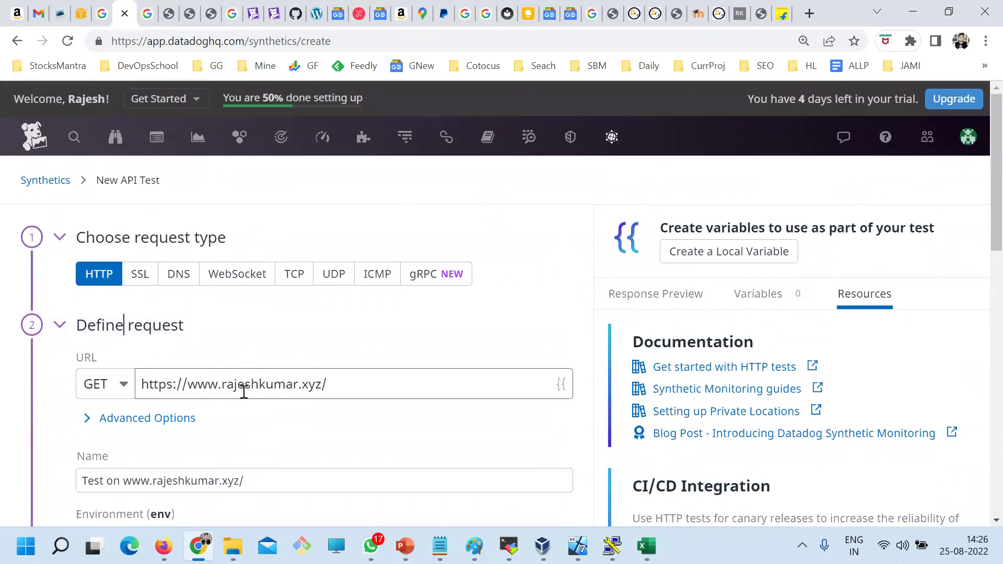
scroll(243, 392, down, 5)
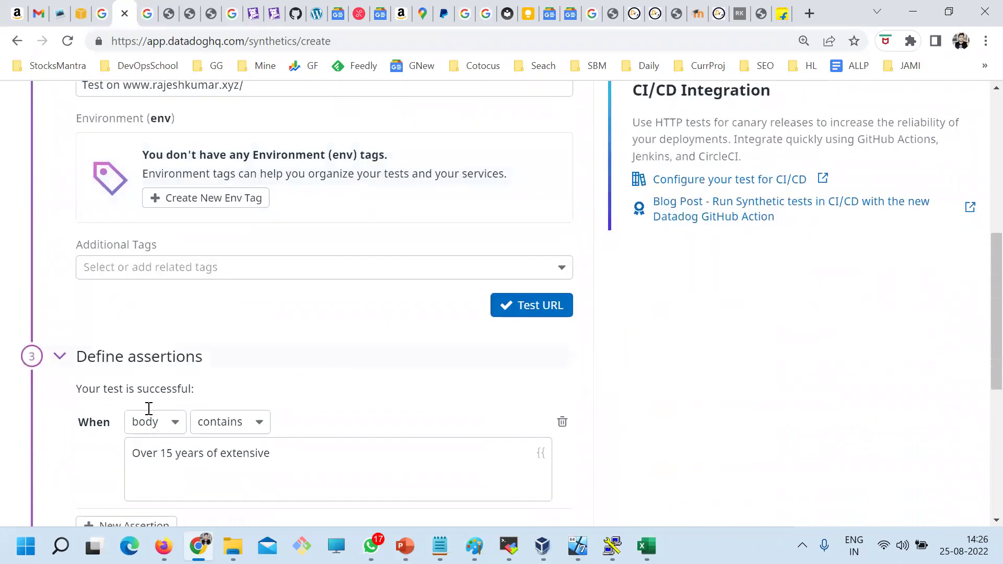
scroll(148, 408, down, 1)
drag(299, 391, 128, 382)
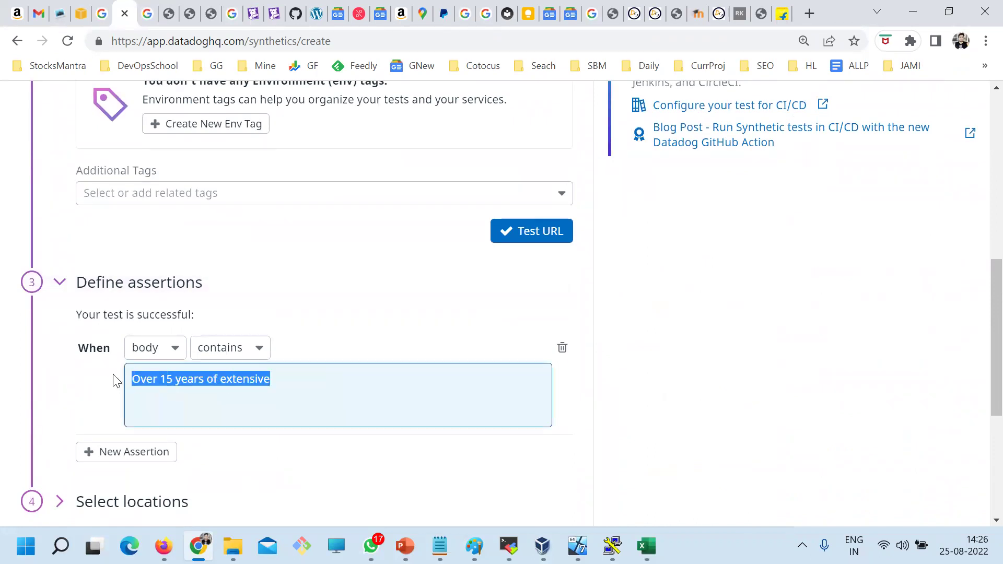
click(248, 397)
drag(288, 384, 119, 382)
click(147, 397)
scroll(347, 385, down, 3)
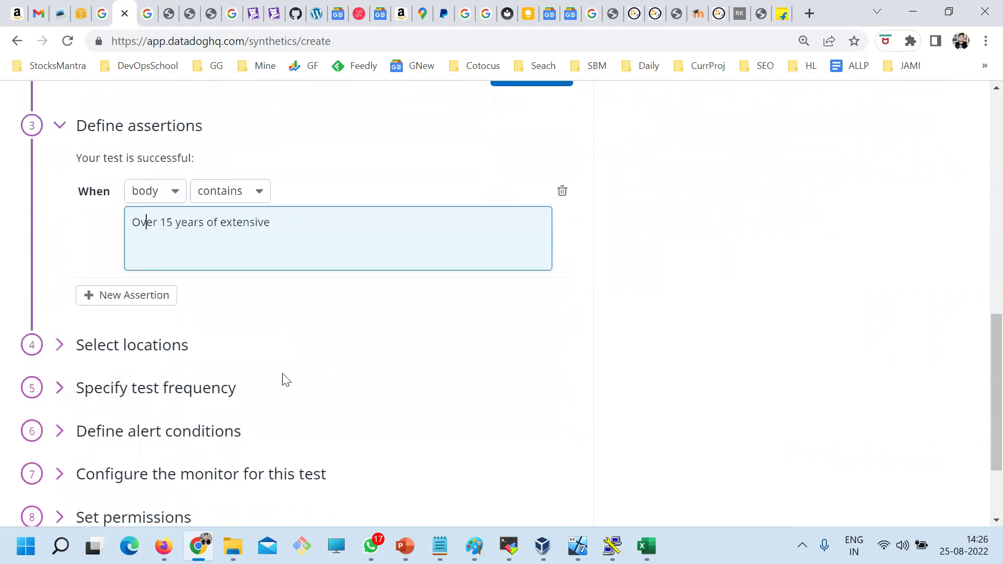
- Expand the Select locations section, review the managed and private location options, and toggle All Locations off and back on
click(134, 347)
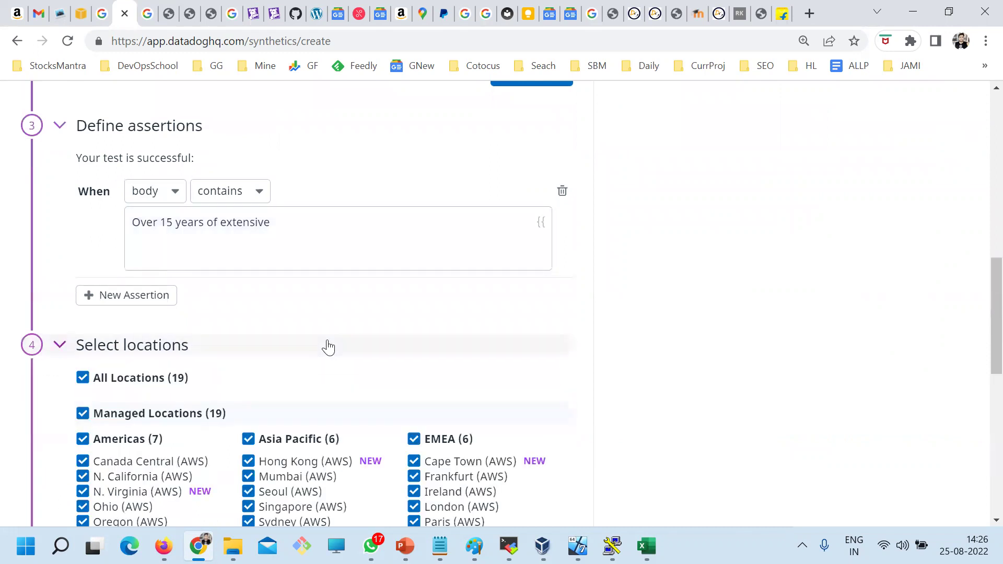
scroll(329, 348, down, 3)
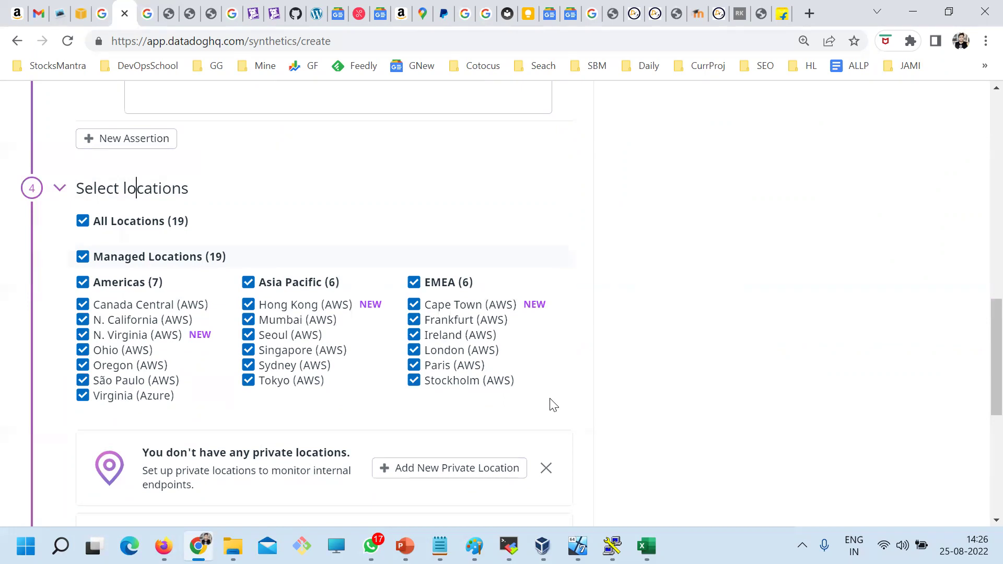
scroll(371, 306, down, 3)
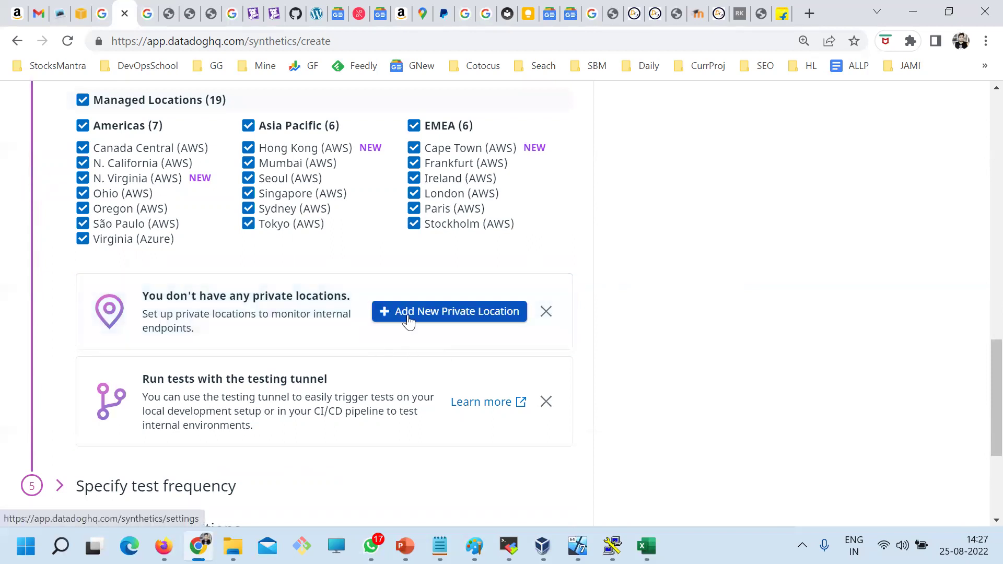
scroll(204, 271, up, 1)
scroll(204, 271, up, 2)
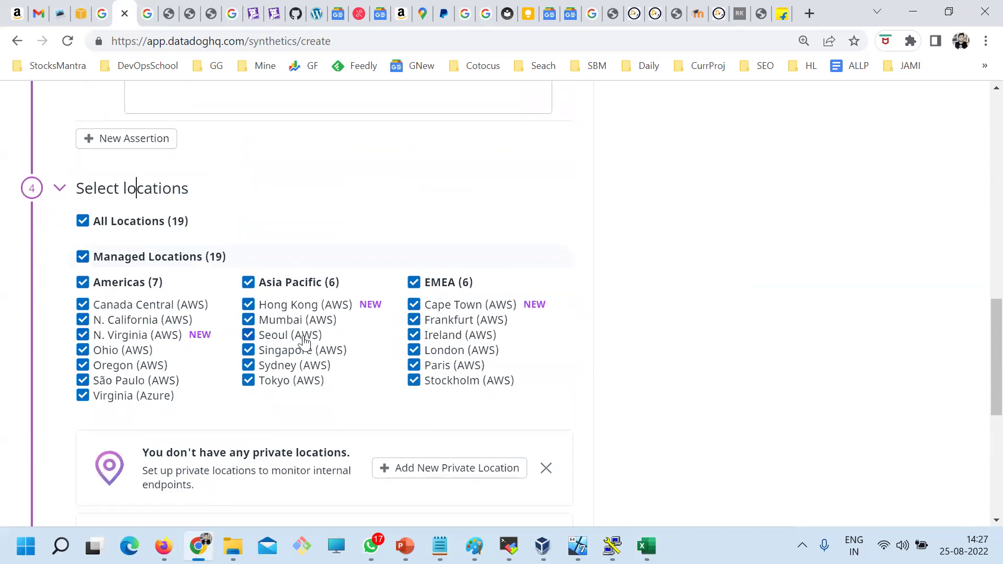
click(83, 221)
click(83, 222)
- Expand the test frequency section and set the test to run every 30 seconds
scroll(291, 309, down, 7)
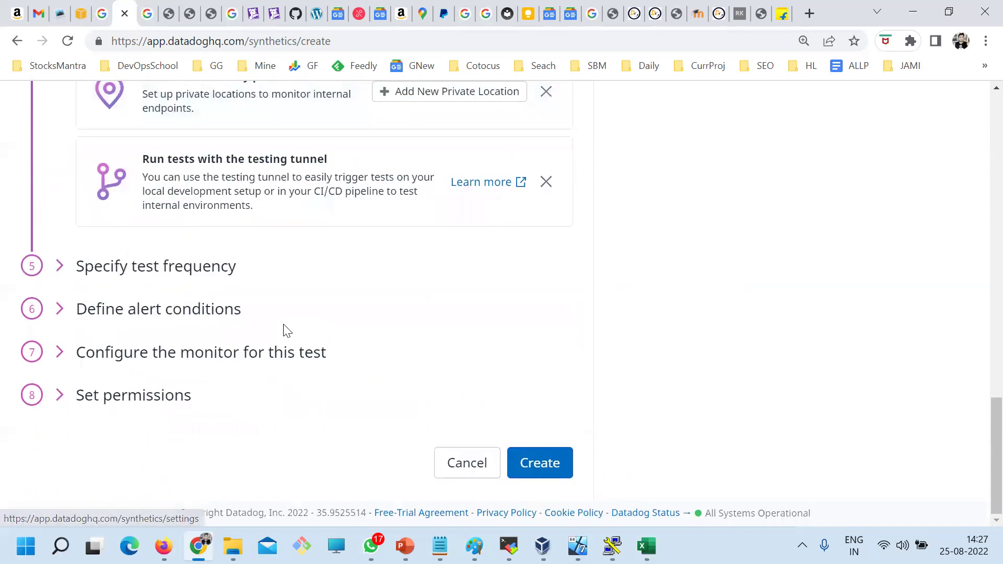
click(180, 267)
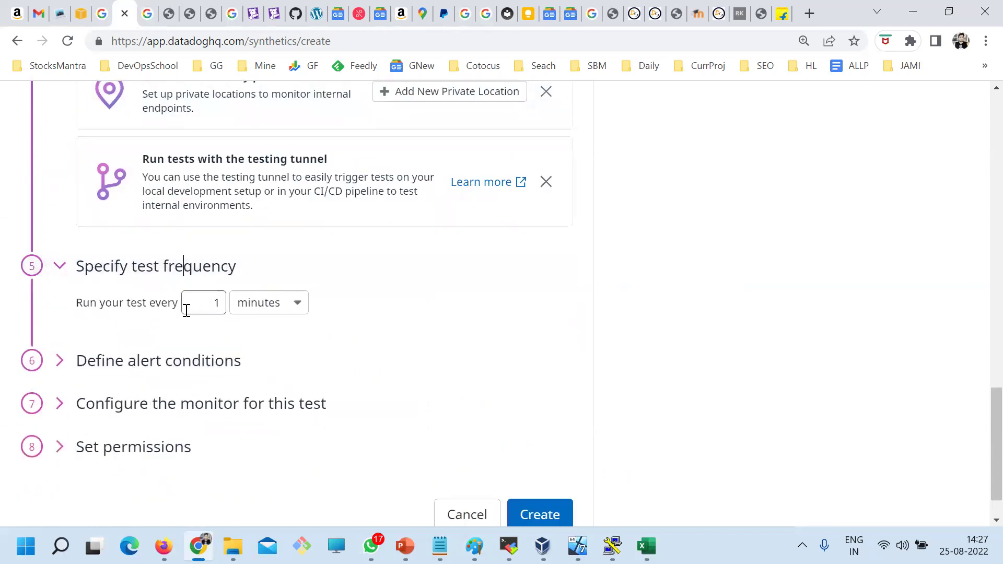
click(265, 318)
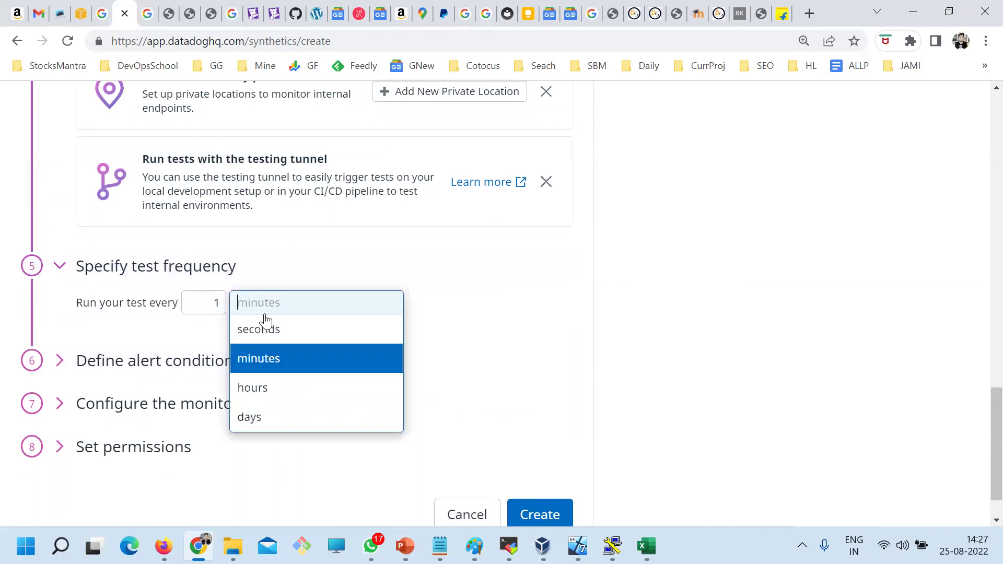
click(254, 326)
double_click(213, 305)
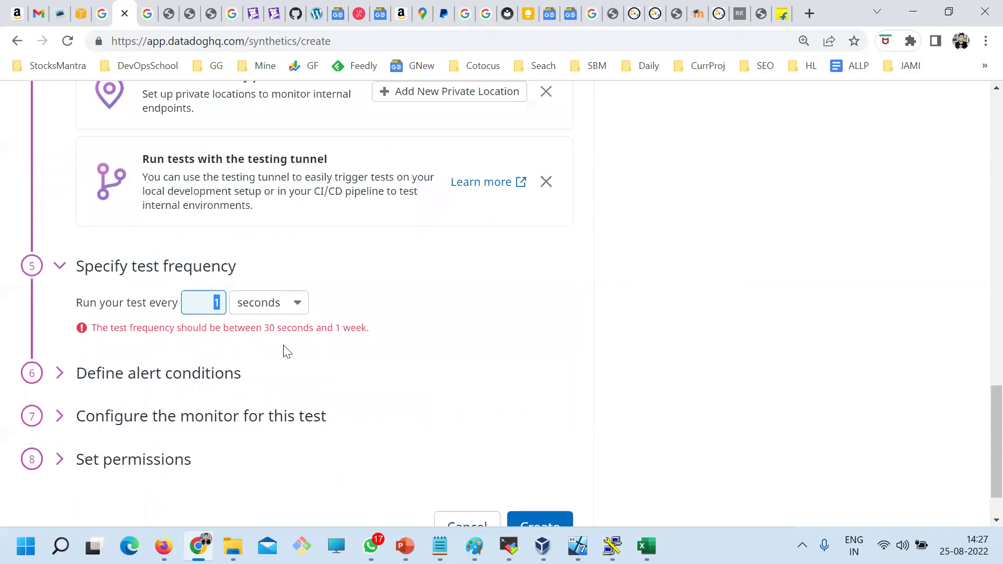
text(30)
- Expand the Define alert conditions section and examine the retry and alert trigger settings
click(314, 358)
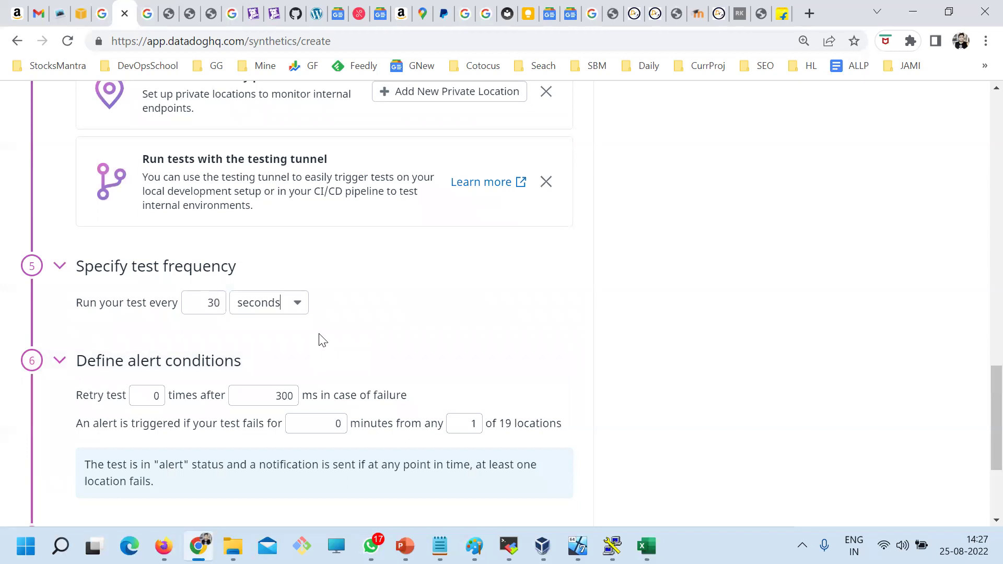
scroll(324, 340, down, 3)
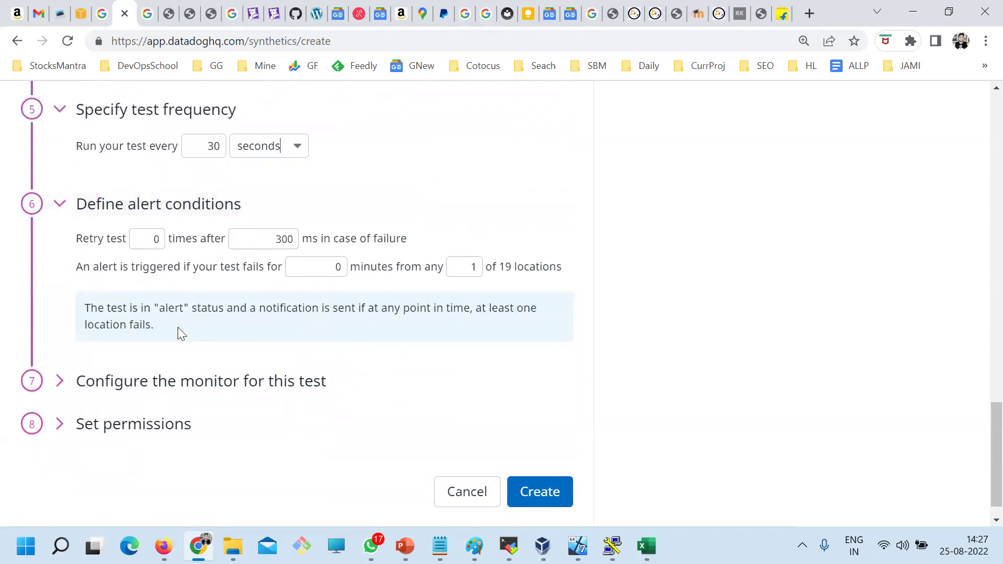
drag(140, 306, 78, 233)
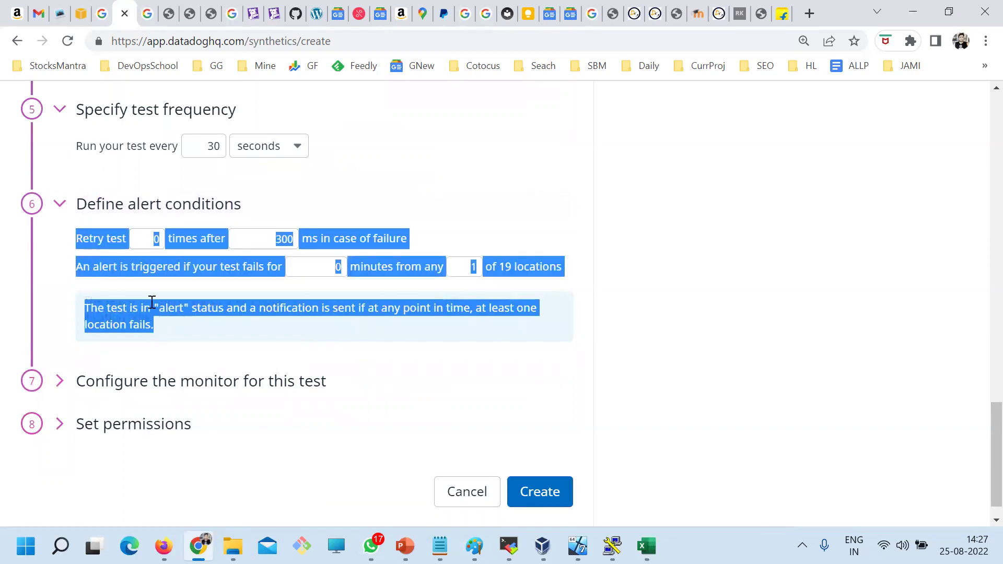
click(94, 242)
drag(148, 238, 162, 236)
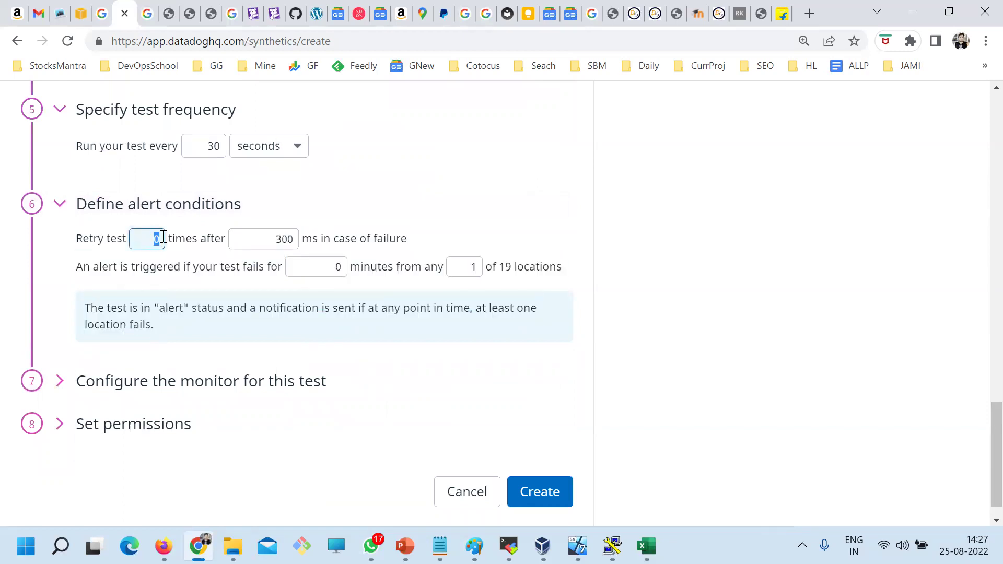
drag(266, 238, 429, 233)
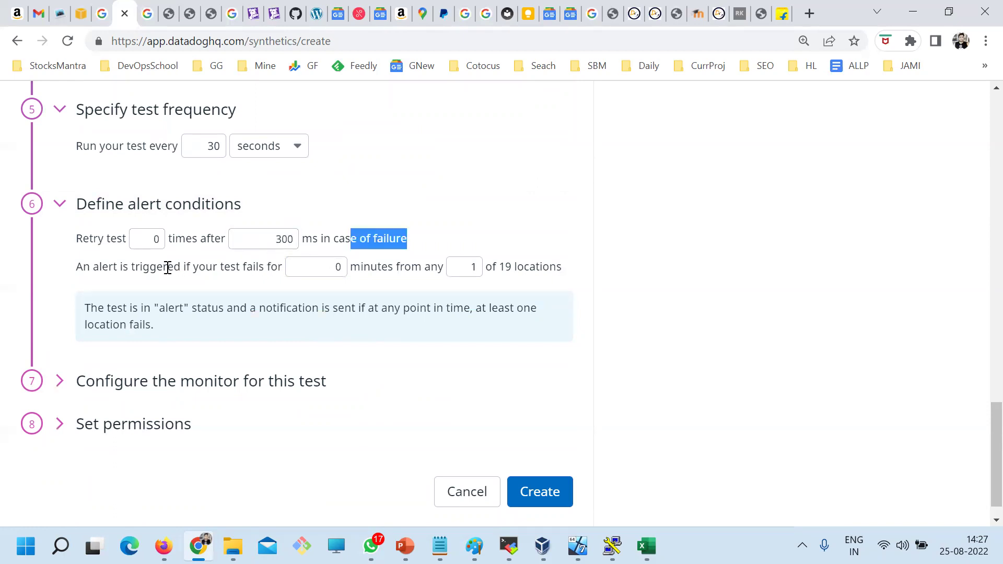
drag(124, 268, 226, 272)
- Expand the monitor configuration section and enter the site owner's full name followed by "Check" as the monitor name
scroll(288, 366, down, 1)
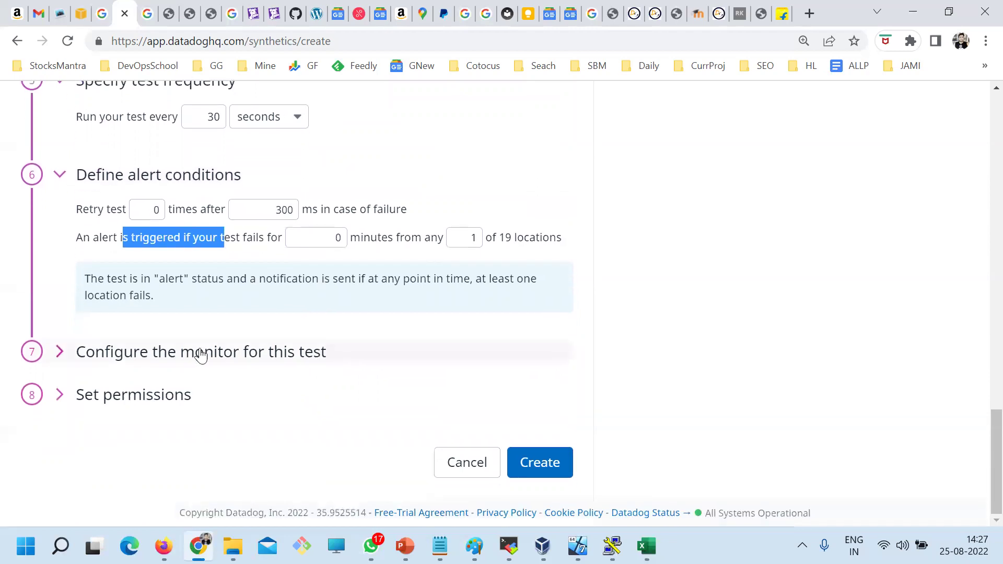
click(197, 353)
scroll(371, 380, down, 1)
scroll(371, 380, down, 1)
click(94, 256)
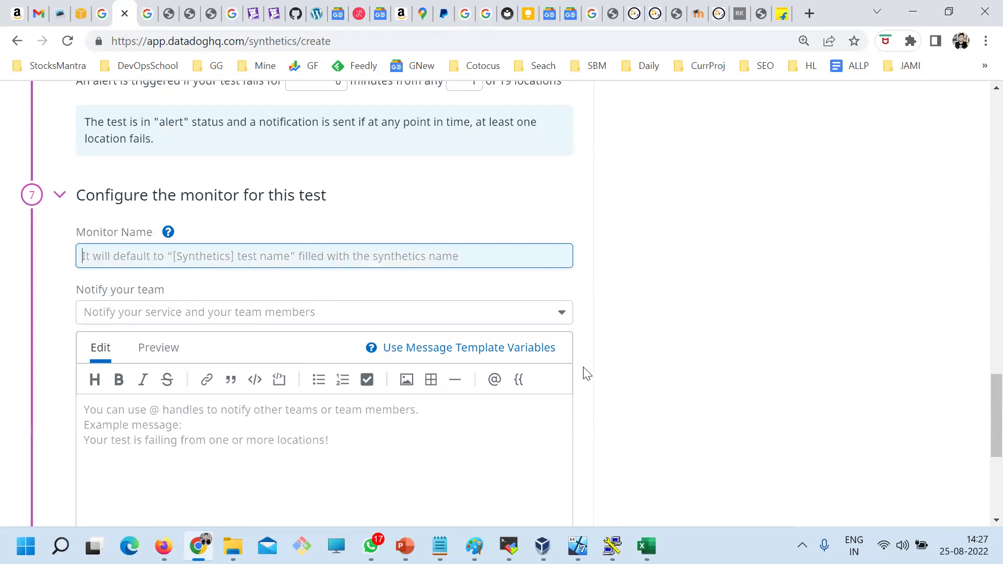
text(Rajes)
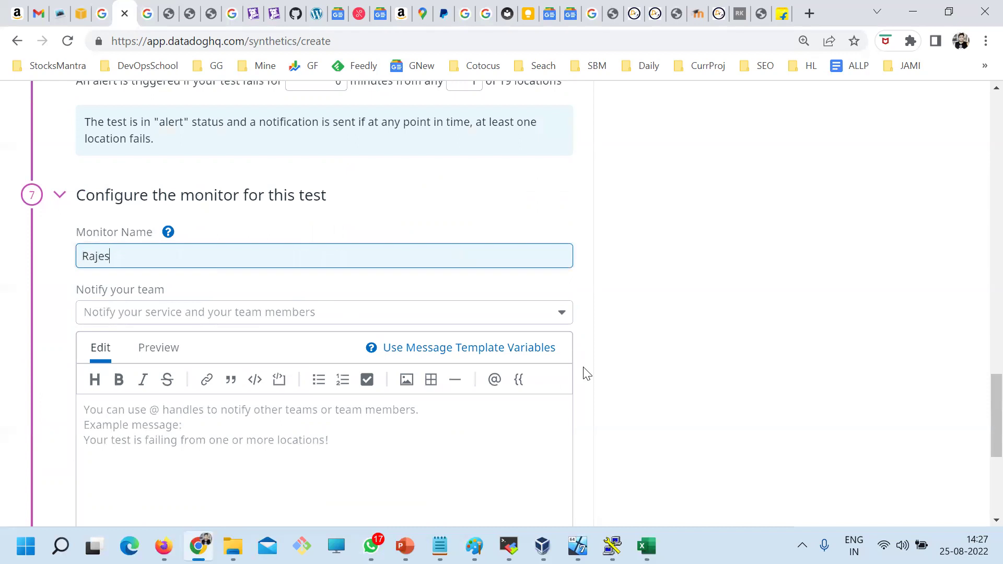
text(h kumar Check)
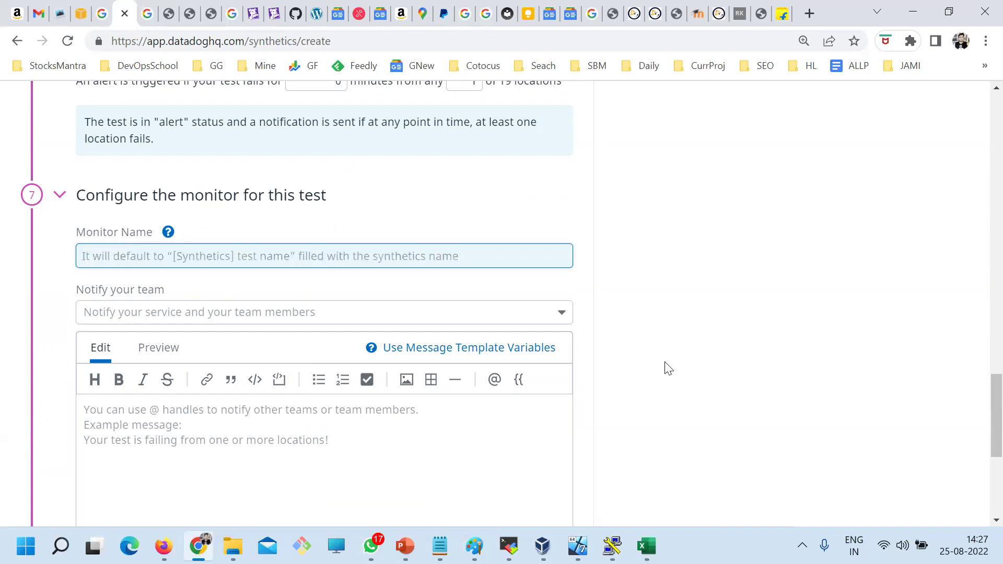
key(ctrl+z)
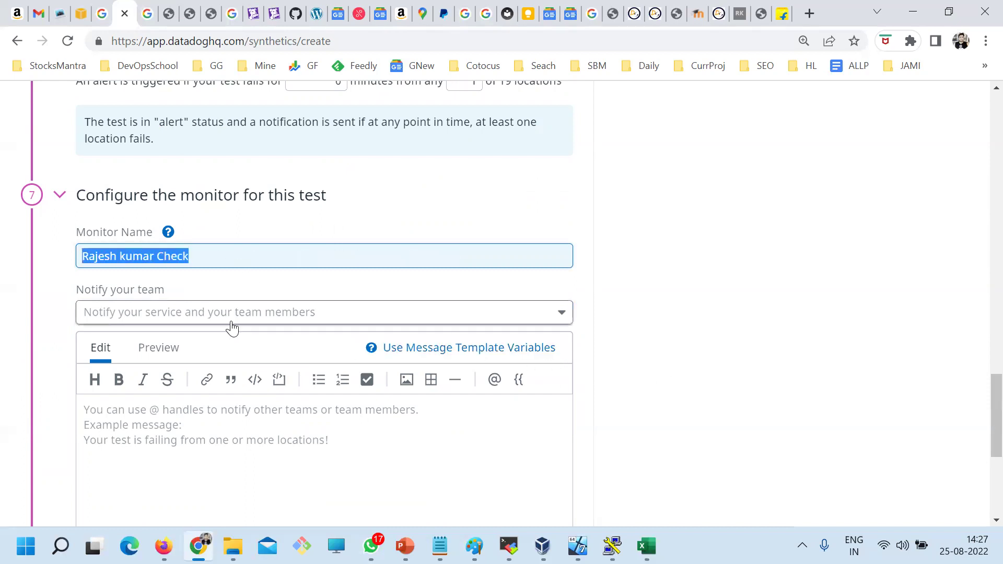
click(117, 255)
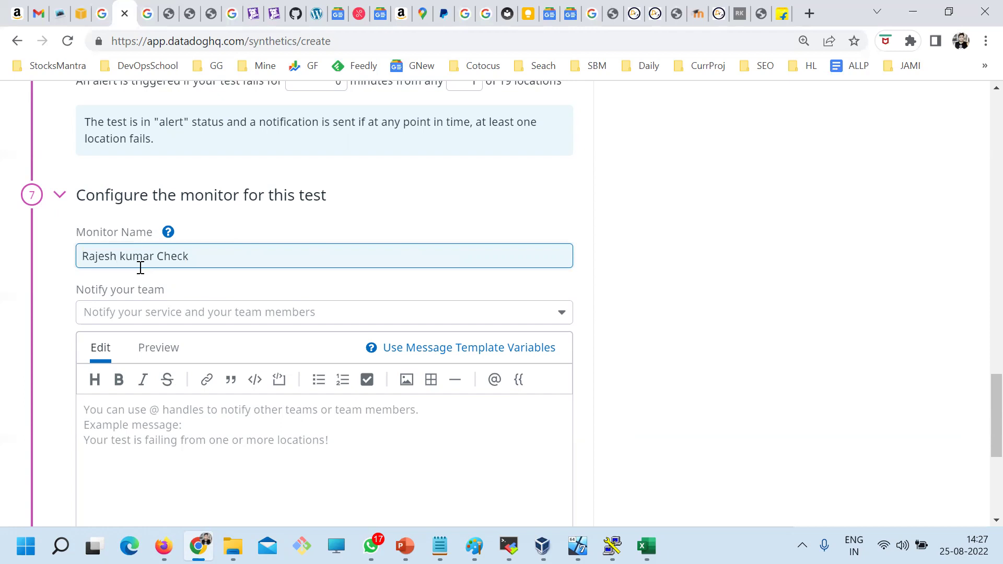
- Change the monitor name to the tested site's .xyz domain followed by "Check"
key(BackSpace)
text(.com)
key(BackSpace)
key(BackSpace)
key(BackSpace)
text(xyz)
key(ctrl+a)
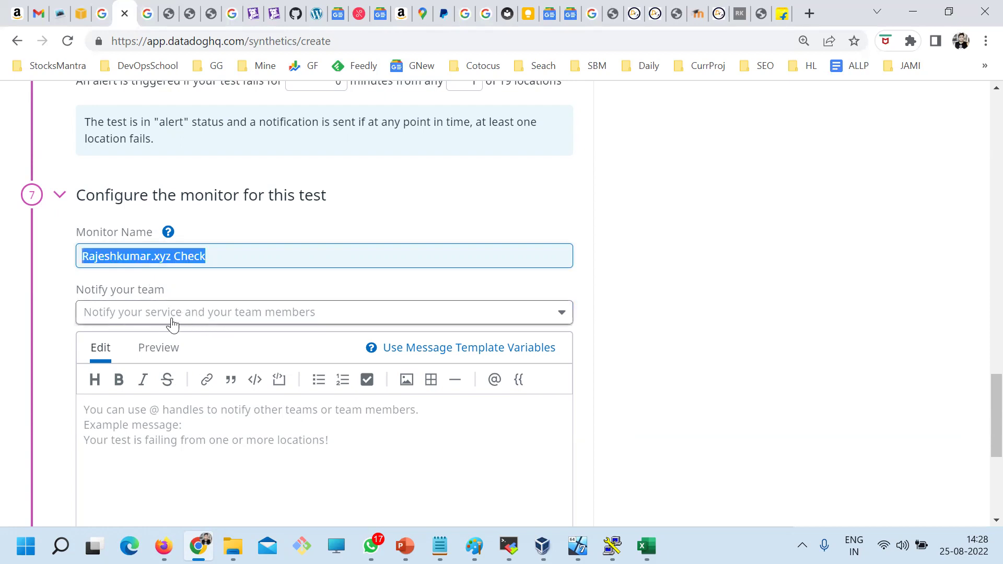
click(155, 313)
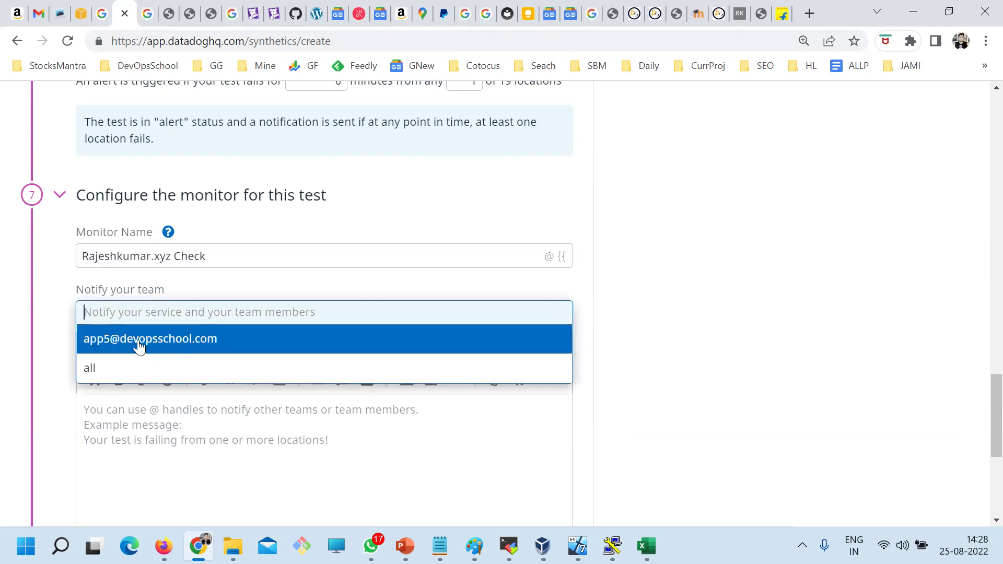
click(159, 344)
click(167, 320)
click(143, 340)
scroll(343, 345, down, 3)
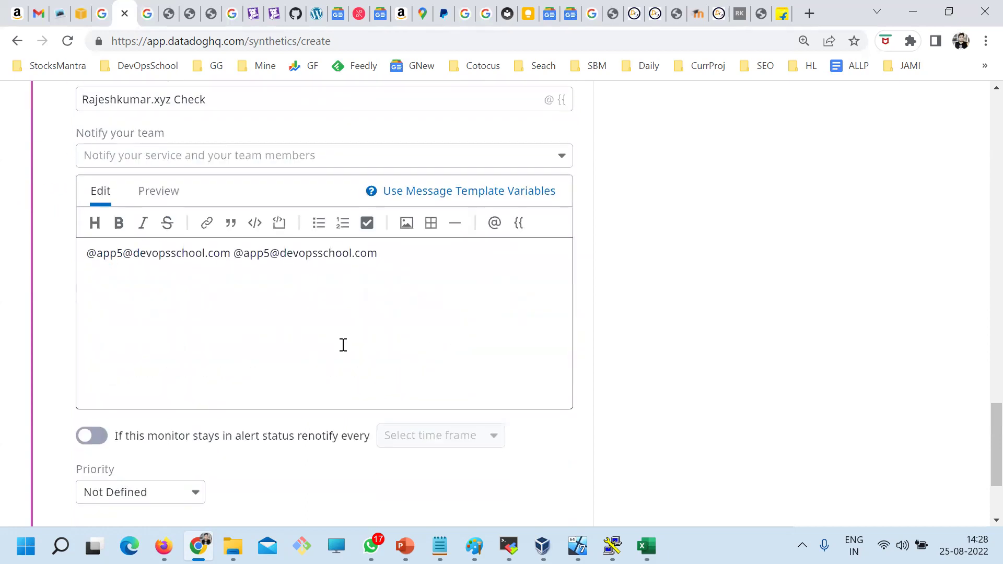
drag(480, 272, 5, 258)
key(BackSpace)
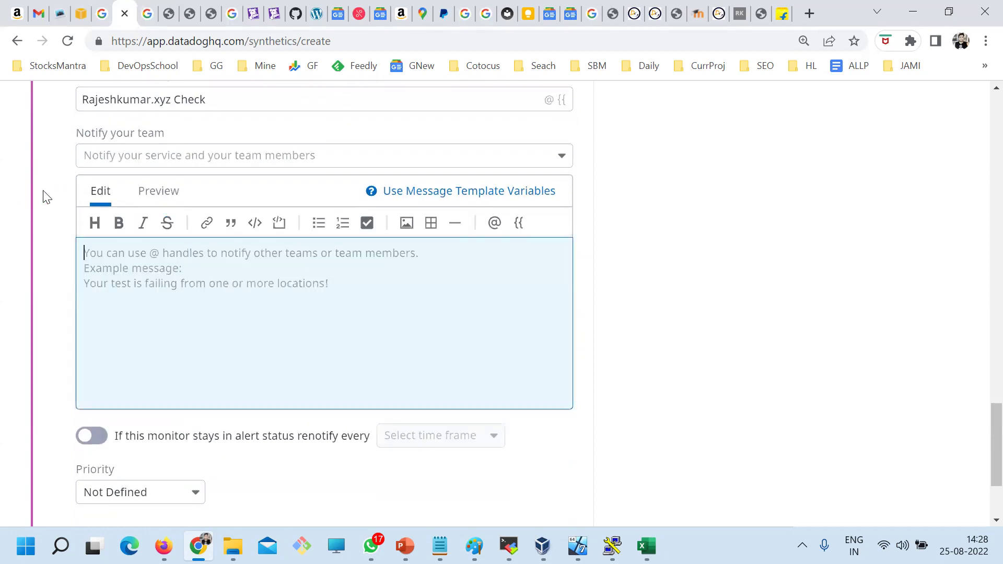
- Add the team member's e-mail once as the monitor's notification recipient
click(97, 163)
click(105, 194)
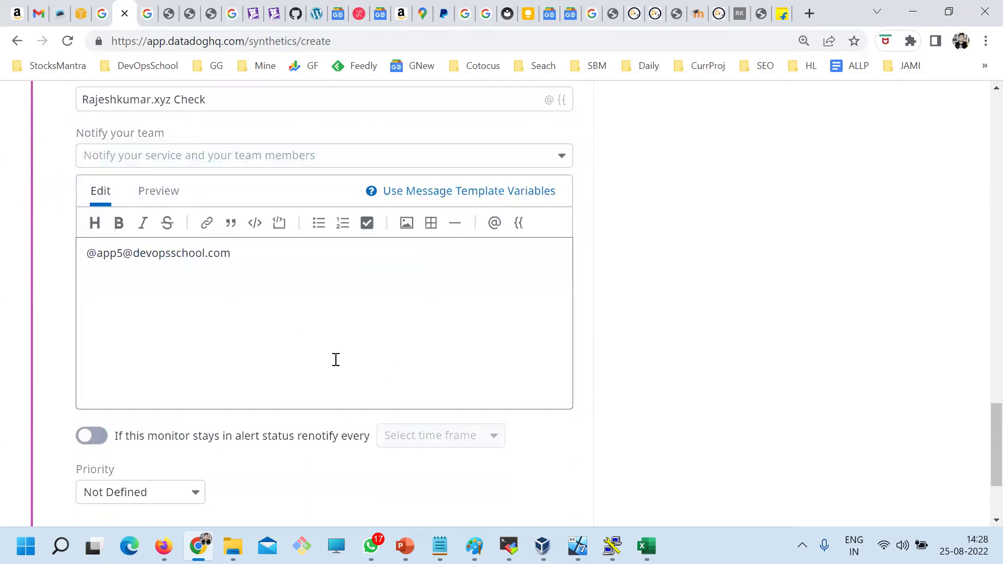
- Expand the Set permissions section and create the test with access left to everyone in the org
scroll(336, 360, down, 3)
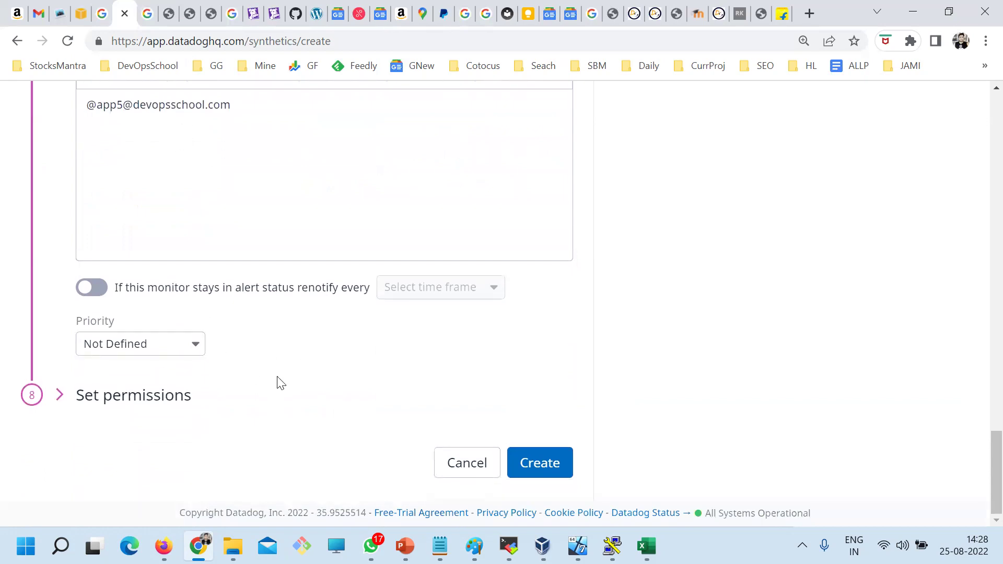
click(154, 395)
scroll(260, 402, down, 2)
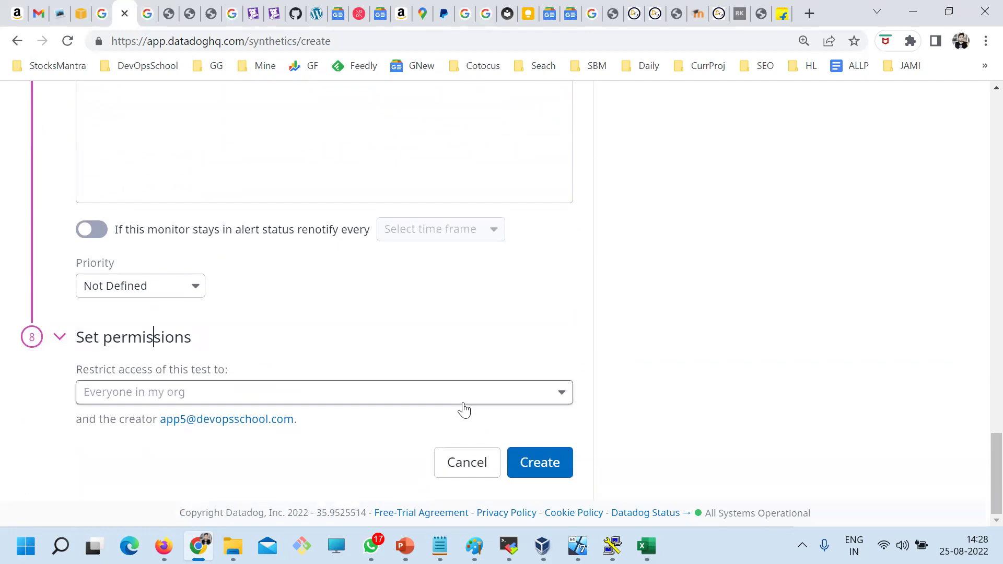
click(548, 469)
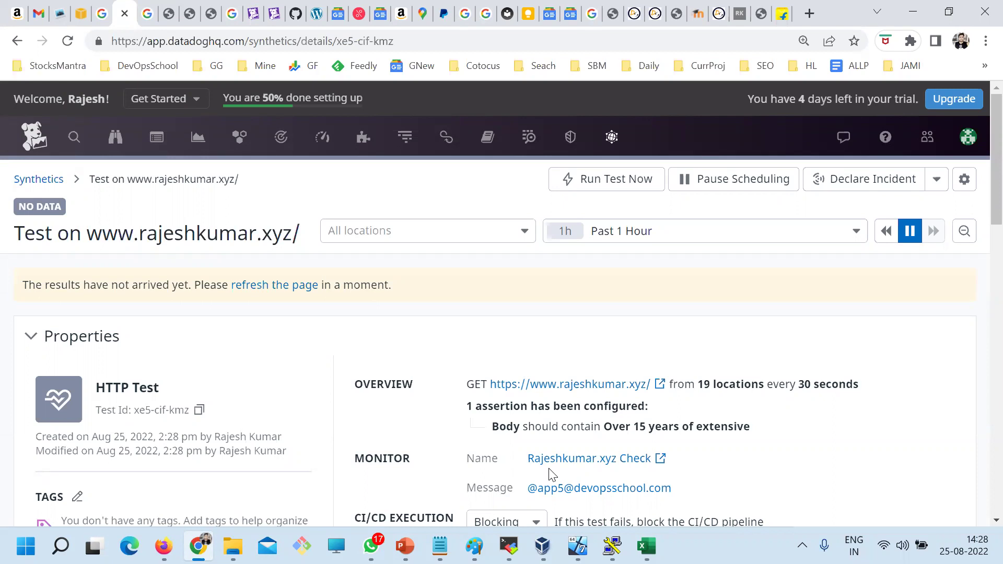
- Start another API test from the Synthetics test list and examine its advanced Request Options and Authentication settings
click(30, 336)
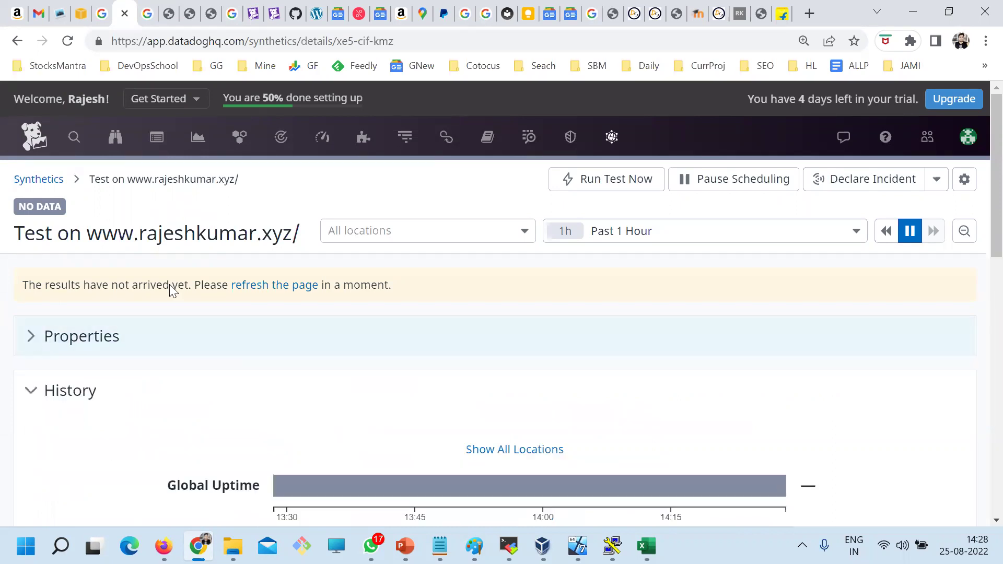
click(49, 181)
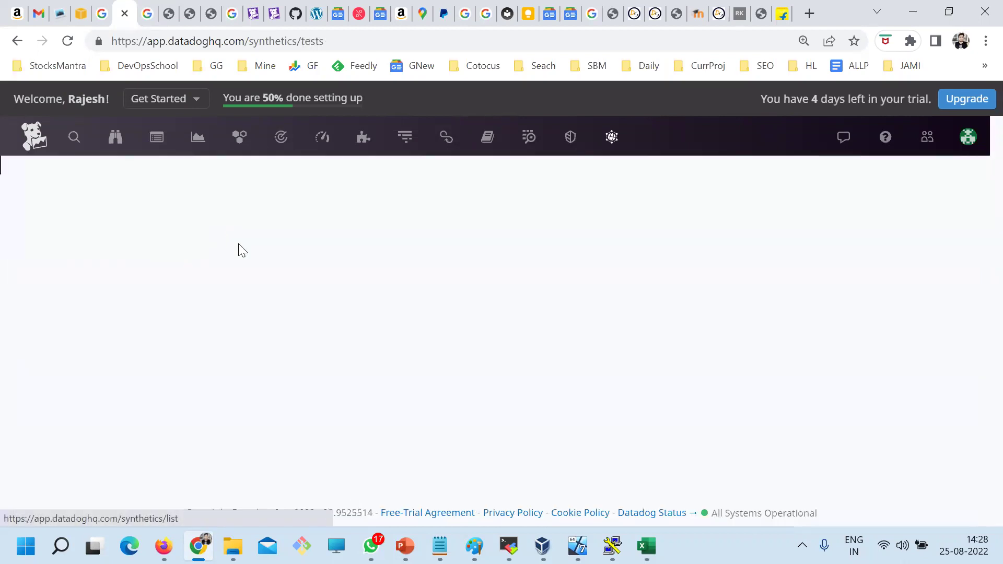
click(929, 182)
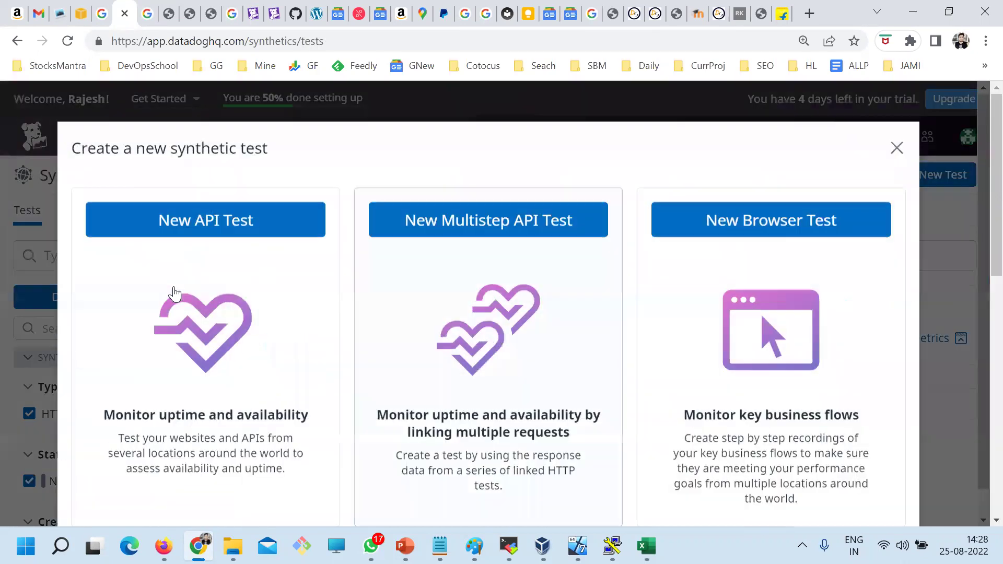
click(198, 222)
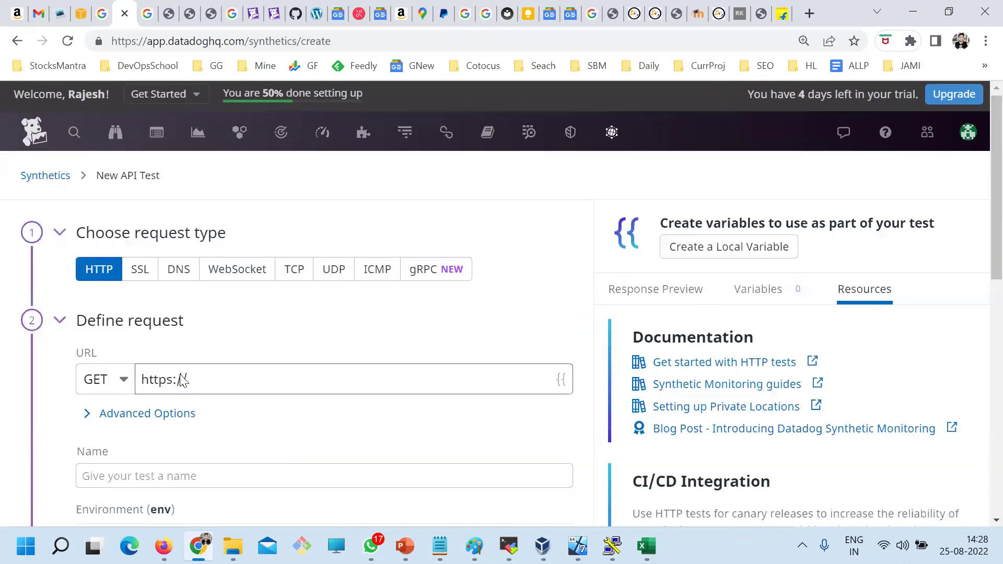
scroll(102, 279, down, 4)
click(120, 191)
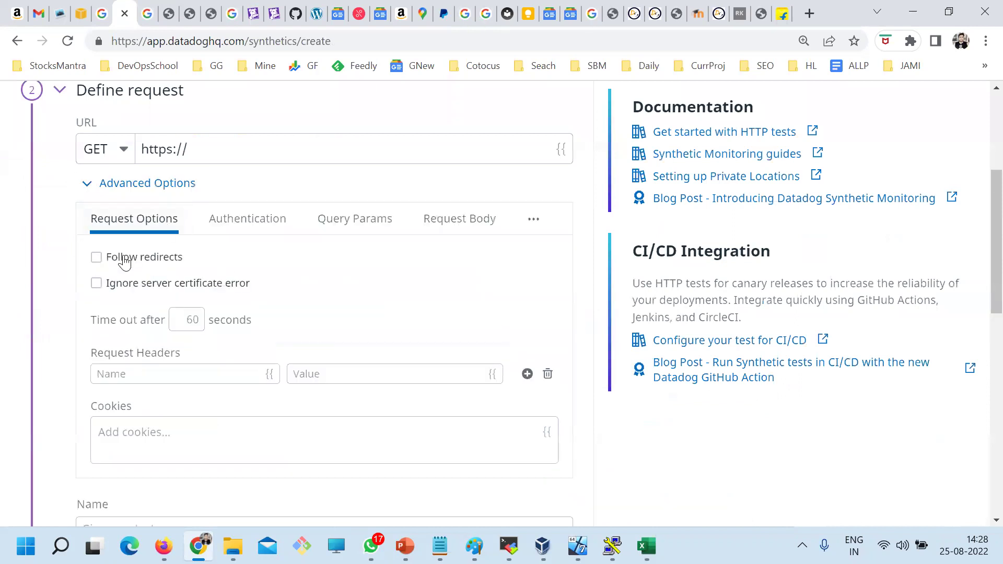
click(247, 227)
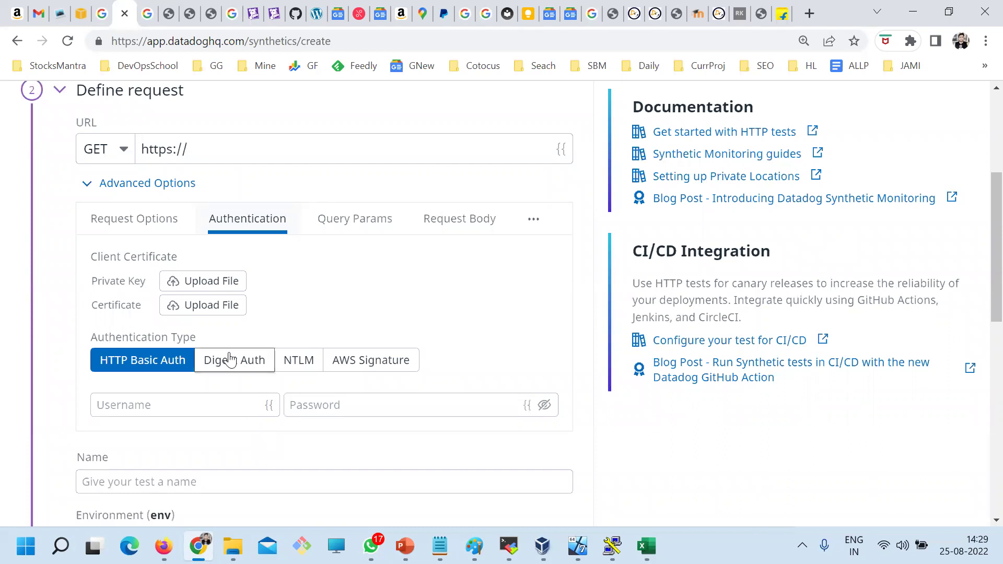
- Return to the Synthetics test list, reverse the sort order by state and open the HTTP test's details
scroll(156, 314, up, 5)
click(45, 181)
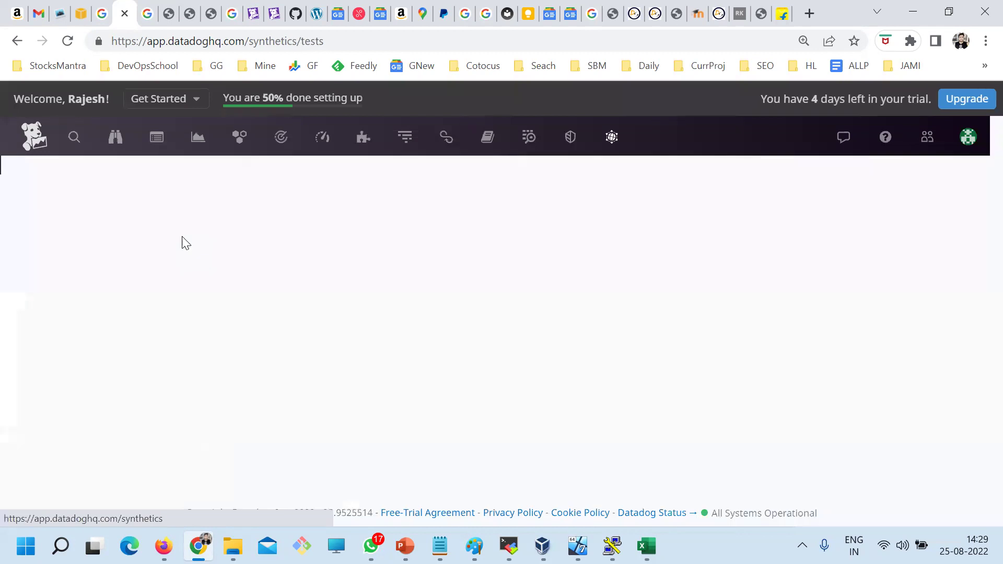
scroll(321, 321, down, 1)
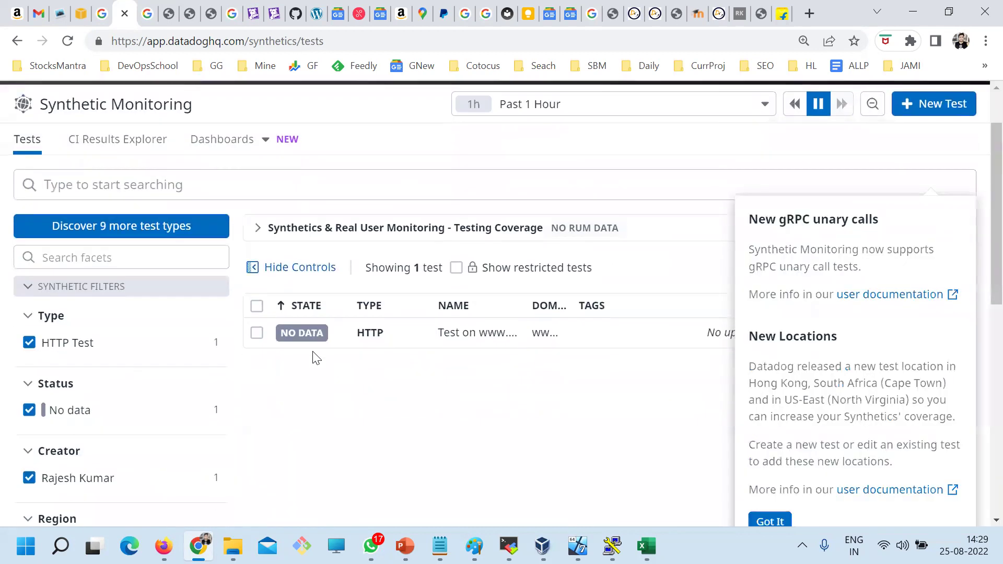
click(300, 303)
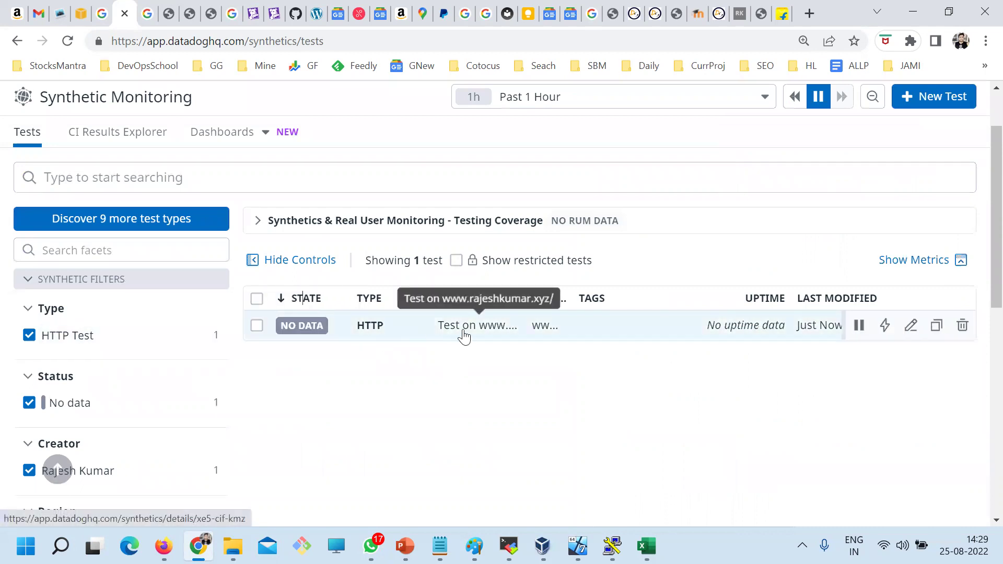
click(410, 321)
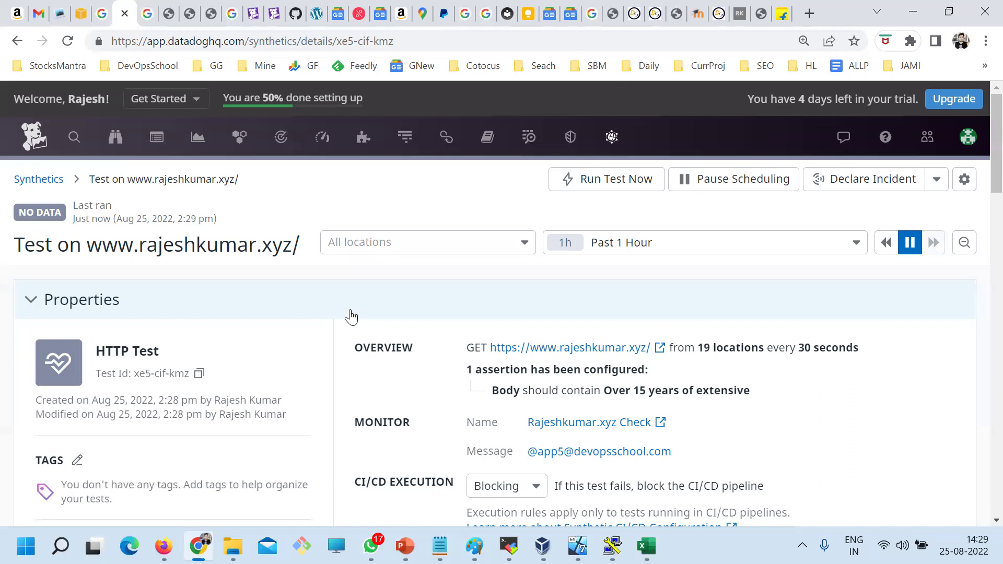
- Dismiss the new-feature announcement on the Synthetics test list and start a new API test
click(50, 181)
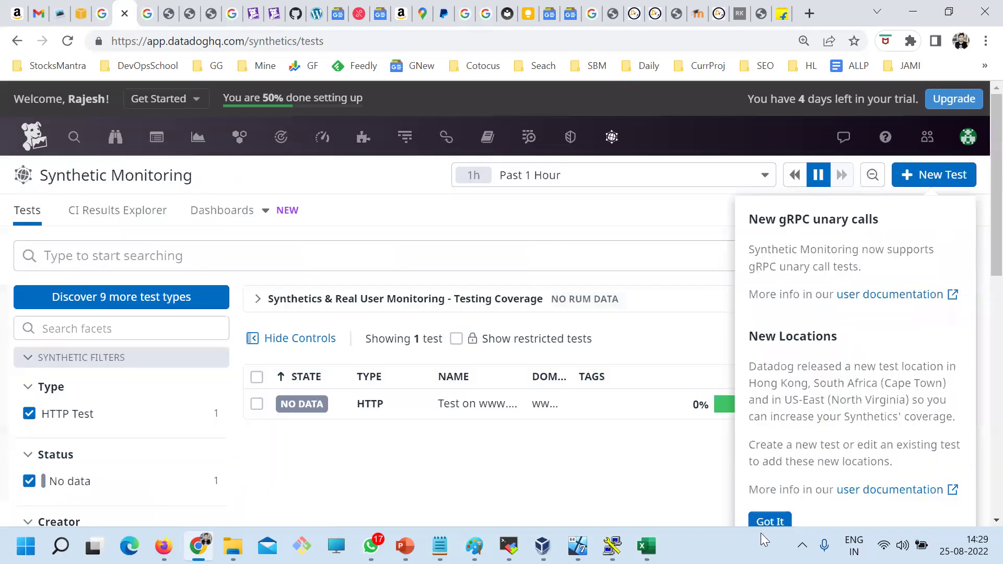
click(767, 524)
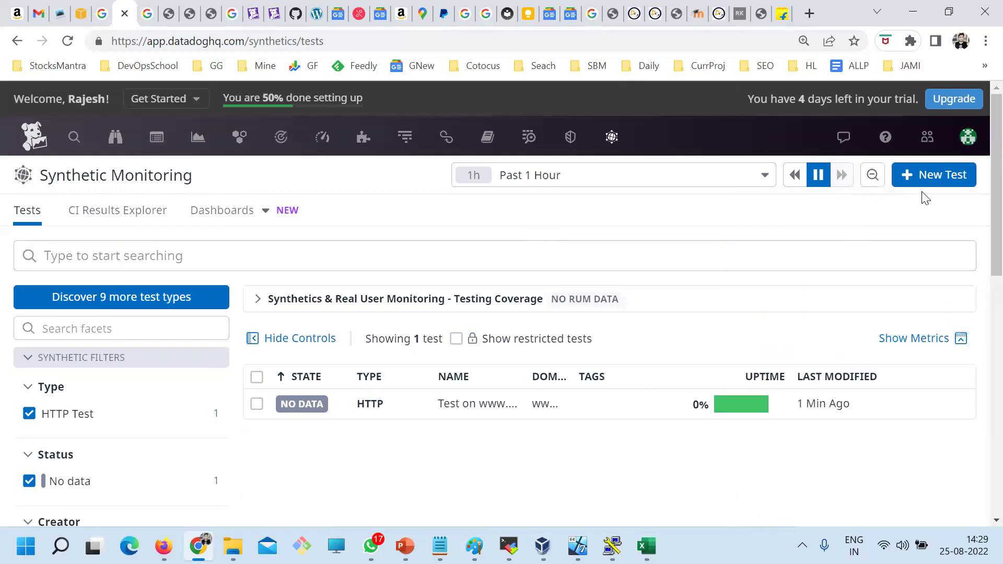
click(929, 178)
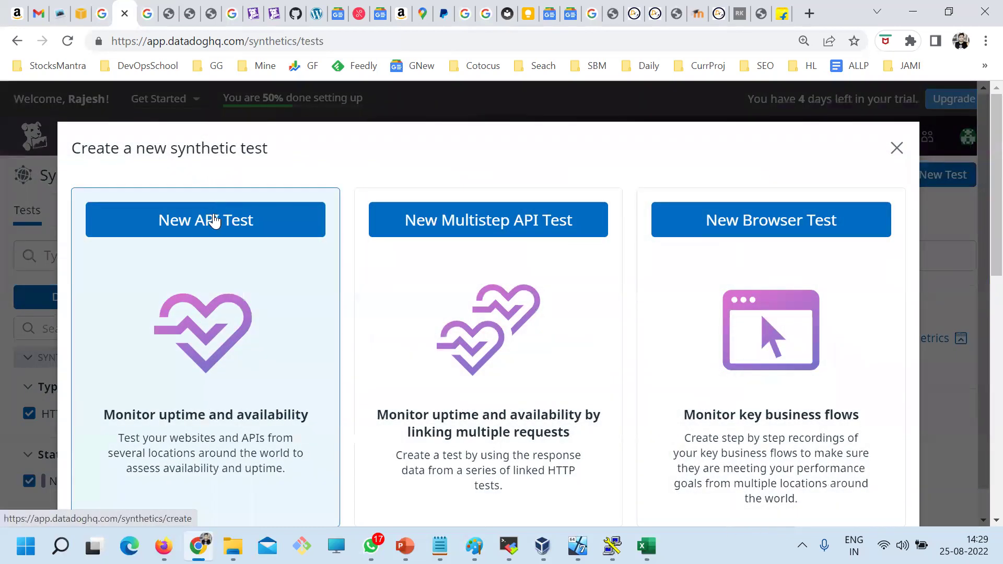
click(214, 221)
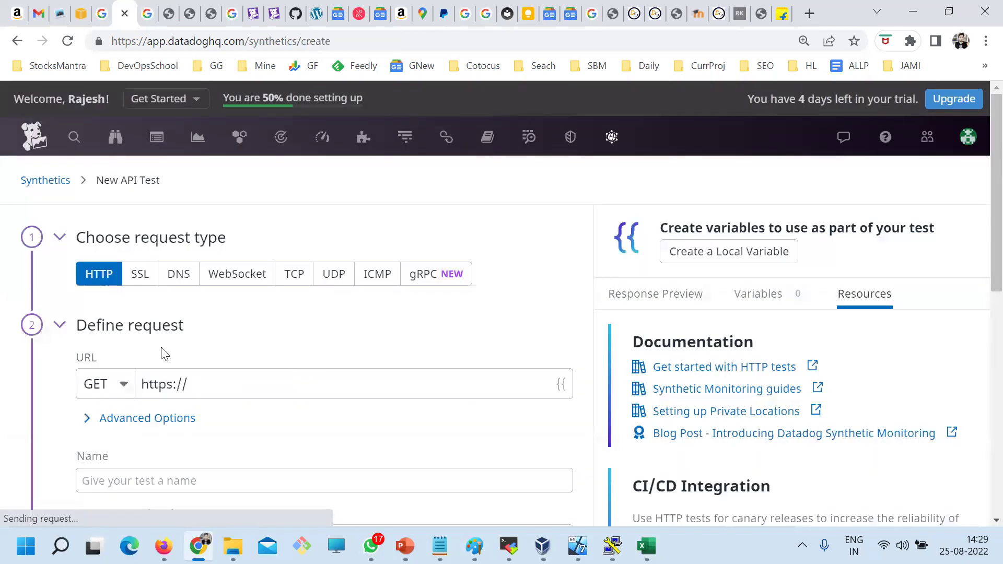
scroll(181, 358, down, 2)
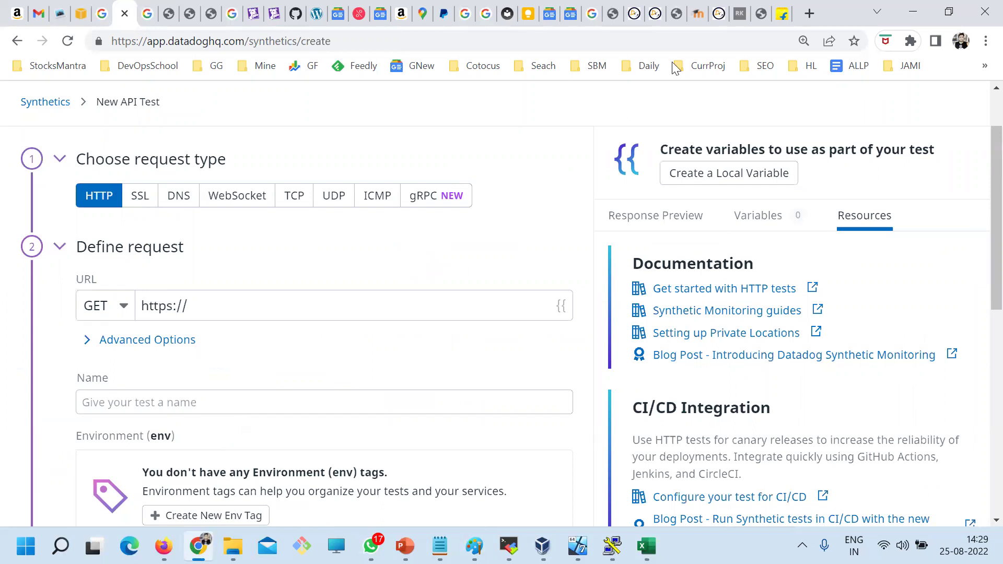
- Search Google for "jwt token protocol" in a new browser tab
click(810, 15)
text(jwt)
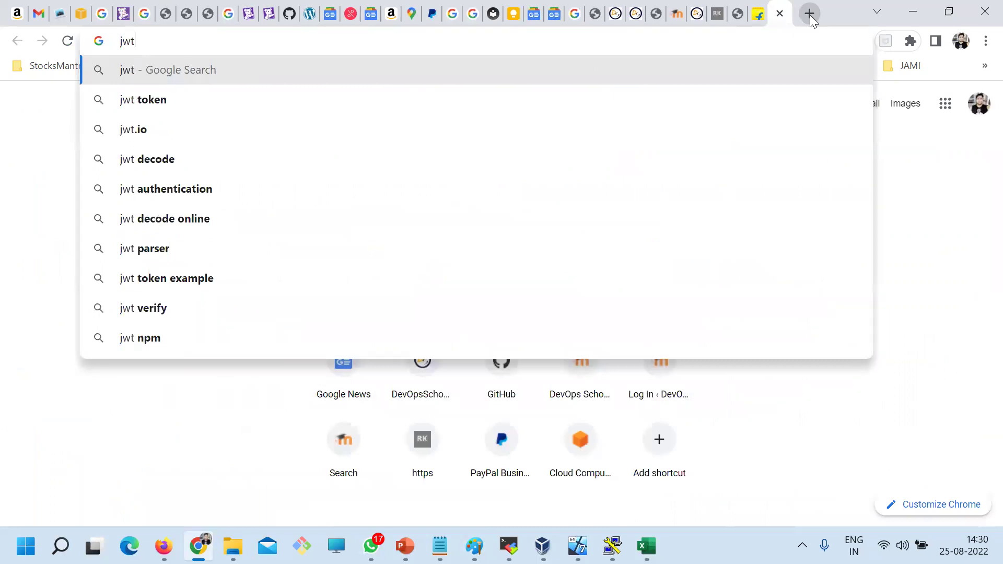
text( token [r)
key(BackSpace)
text(r)
key(BackSpace)
key(BackSpace)
text(pro)
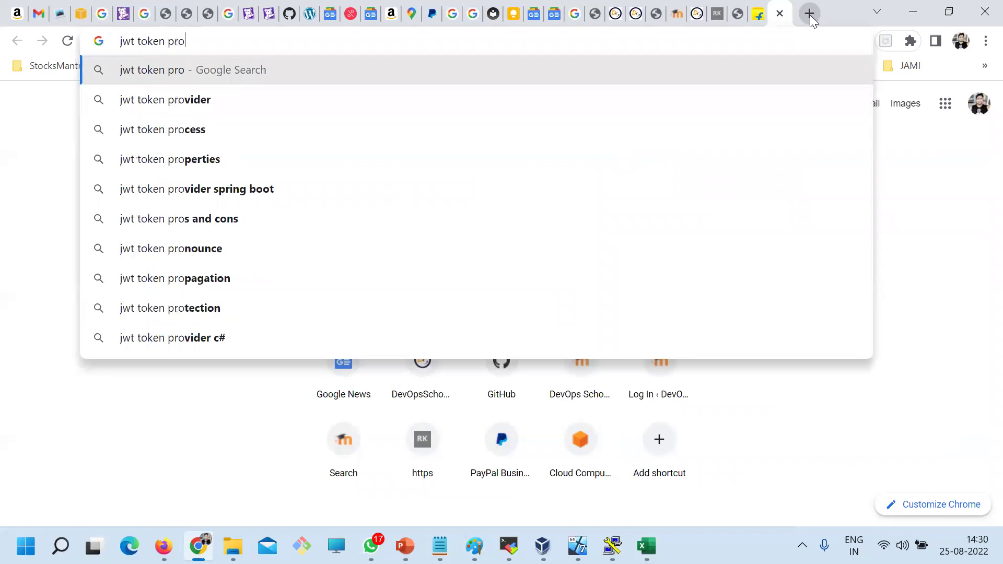
text(toco)
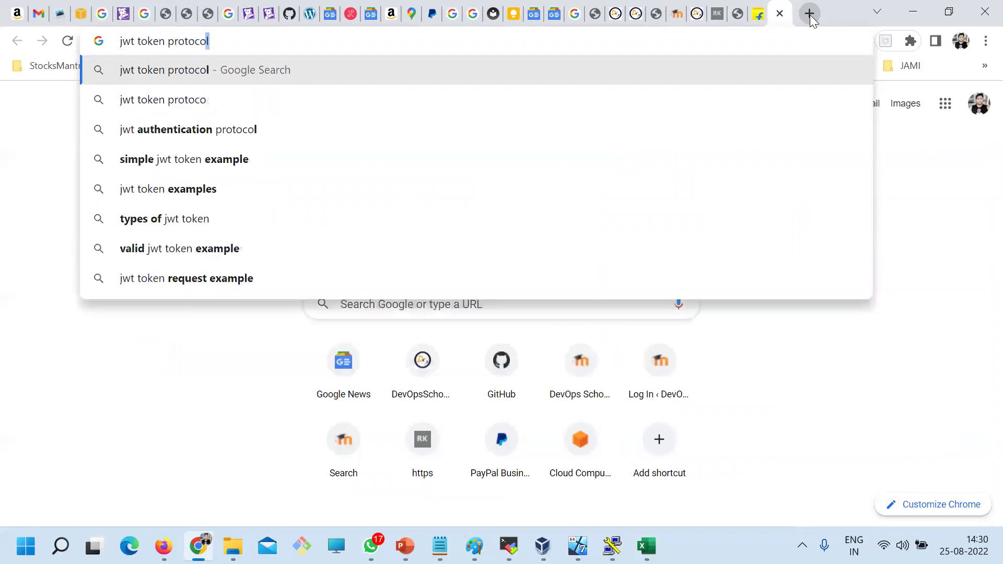
key(Return)
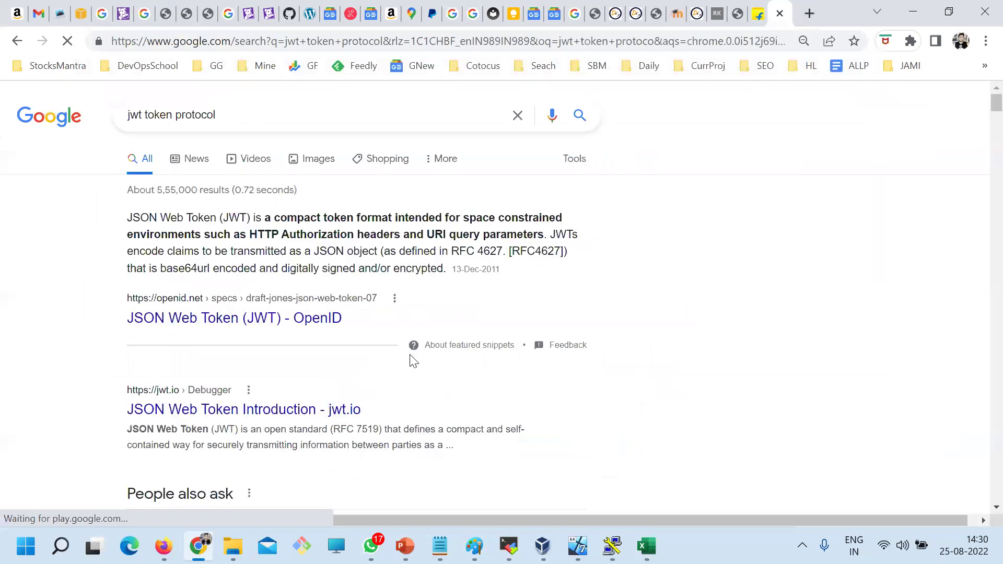
- Read the featured JSON Web Token description, highlighting the passages on HTTP Authorization headers, URI query parameters and JSON object claims
drag(230, 216, 473, 218)
drag(184, 234, 537, 238)
click(312, 234)
click(415, 243)
click(237, 234)
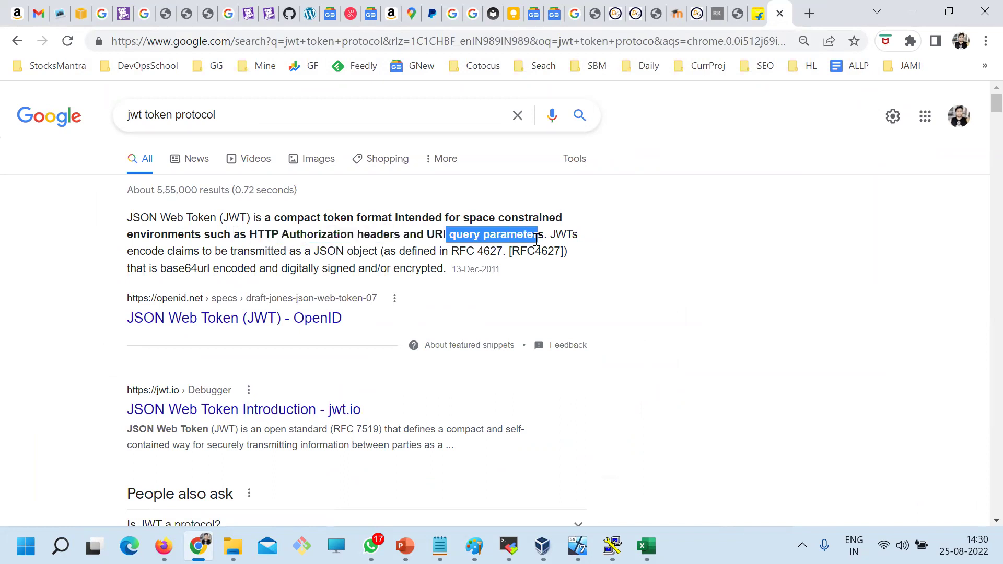
drag(173, 252, 354, 248)
drag(272, 235, 353, 251)
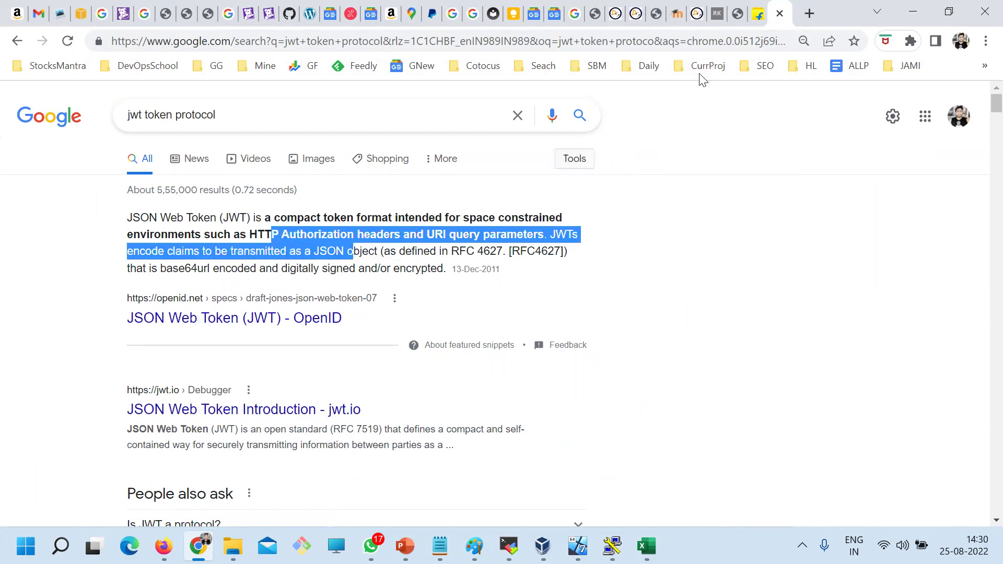
click(321, 251)
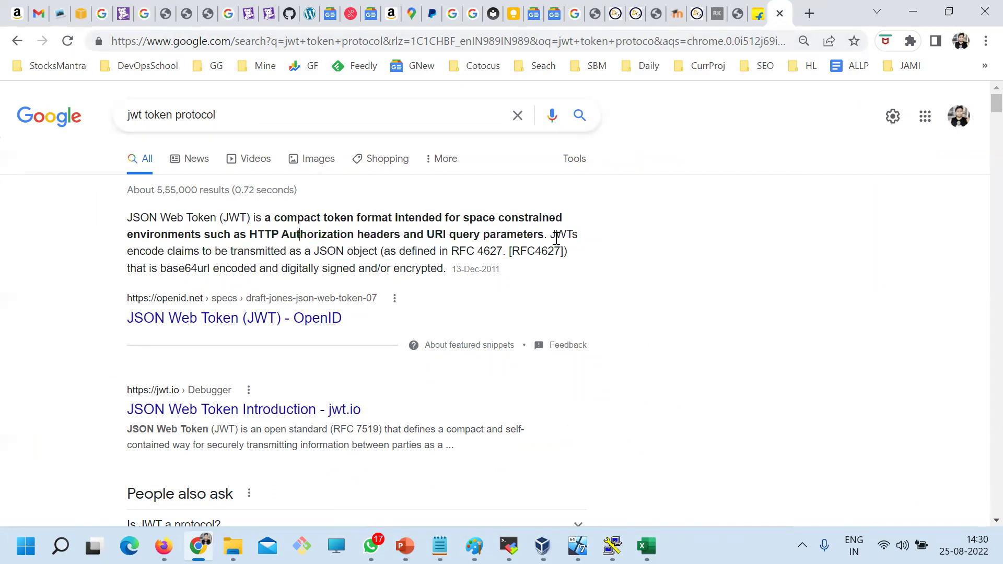
drag(551, 235, 382, 253)
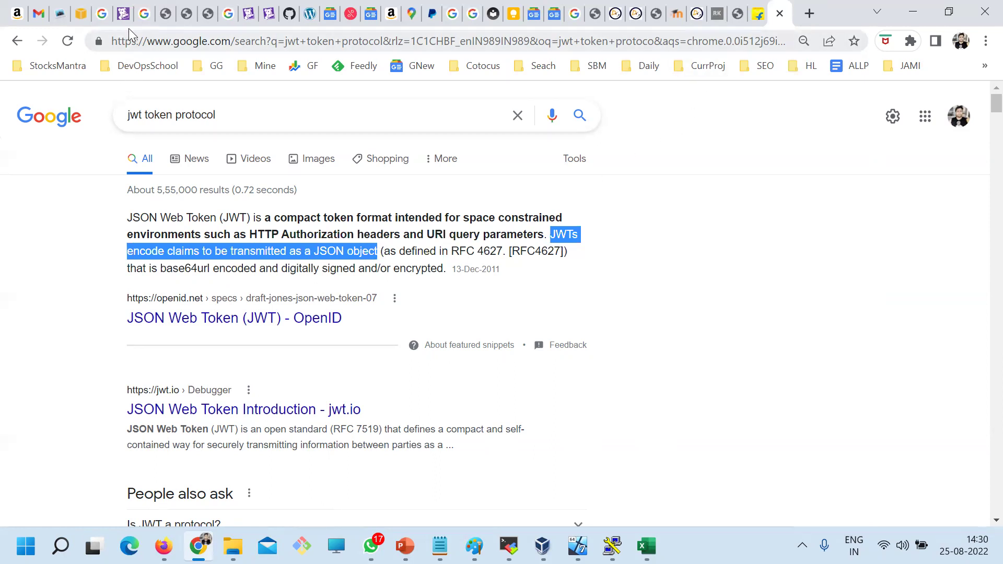
- Switch back to the Datadog API test form and examine the advanced Request Body and Request Options settings
click(123, 14)
scroll(256, 308, down, 2)
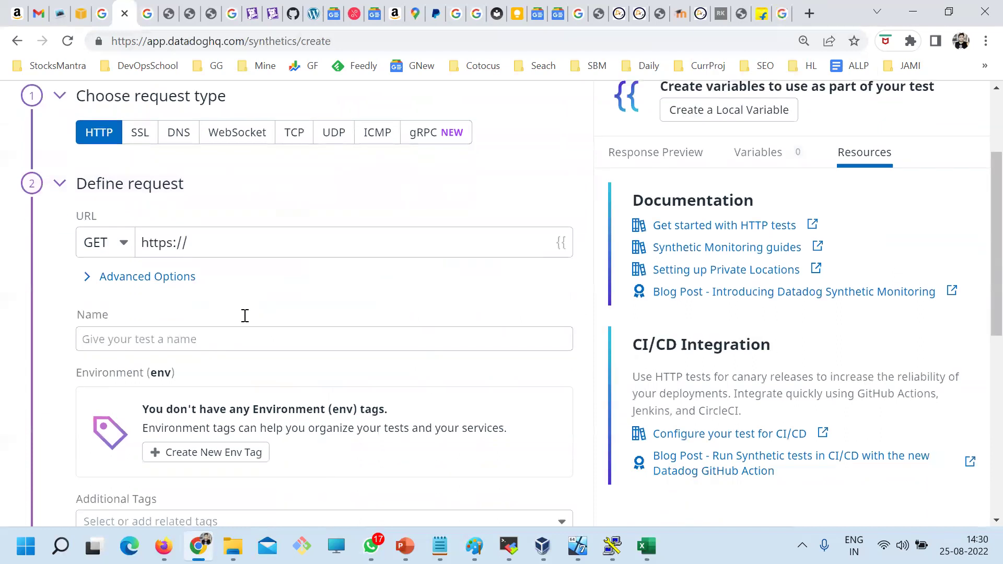
click(146, 262)
scroll(314, 347, down, 2)
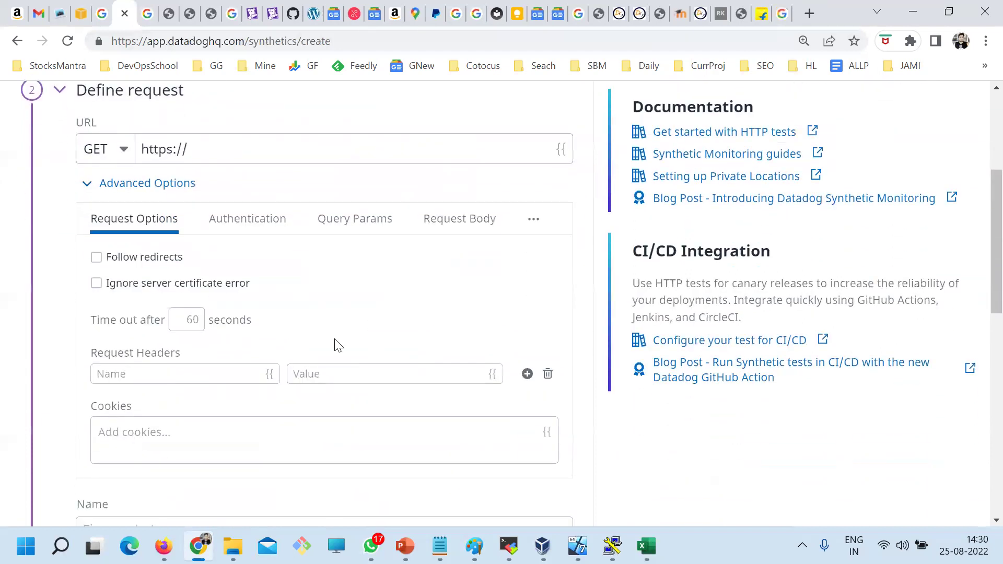
click(429, 233)
click(214, 356)
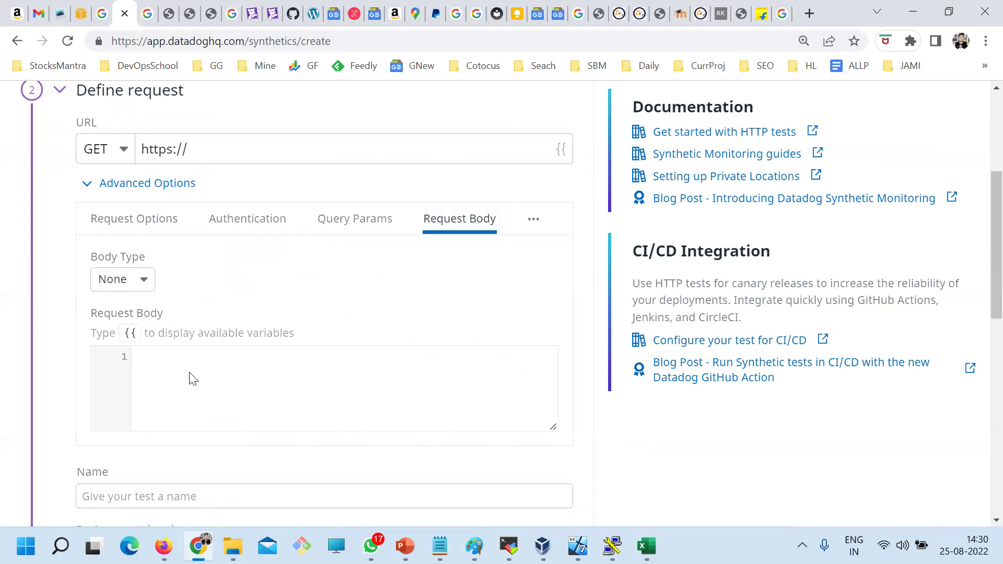
click(137, 218)
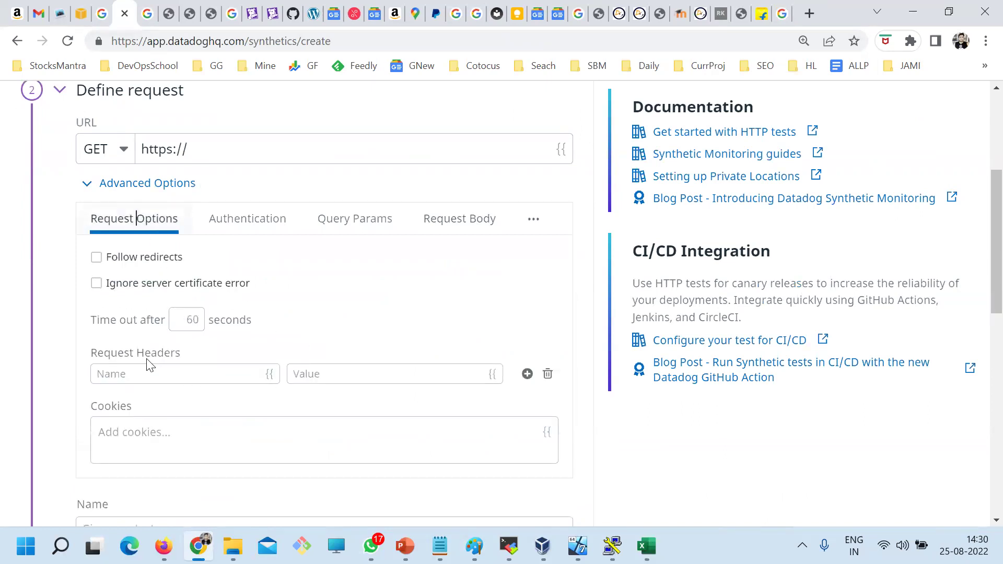
- Examine the Authentication options for Digest Auth, NTLM and AWS Signature, and return the type to HTTP Basic Auth
scroll(147, 364, down, 1)
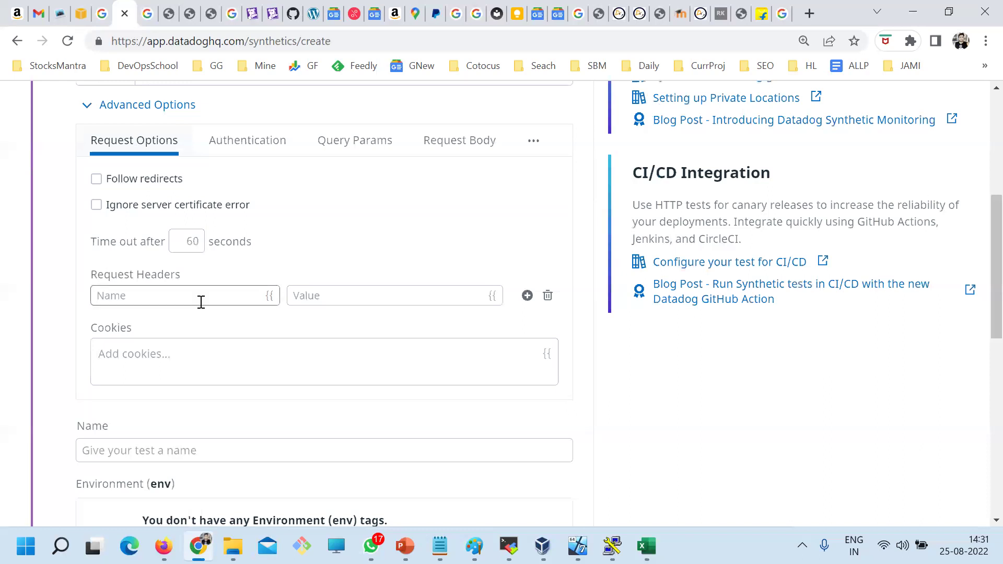
drag(241, 152, 242, 197)
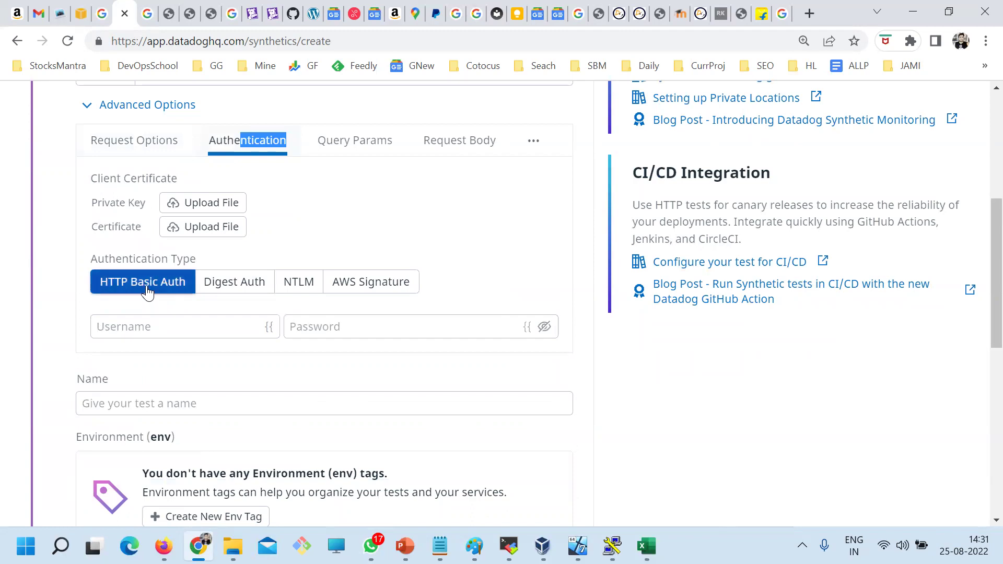
click(222, 288)
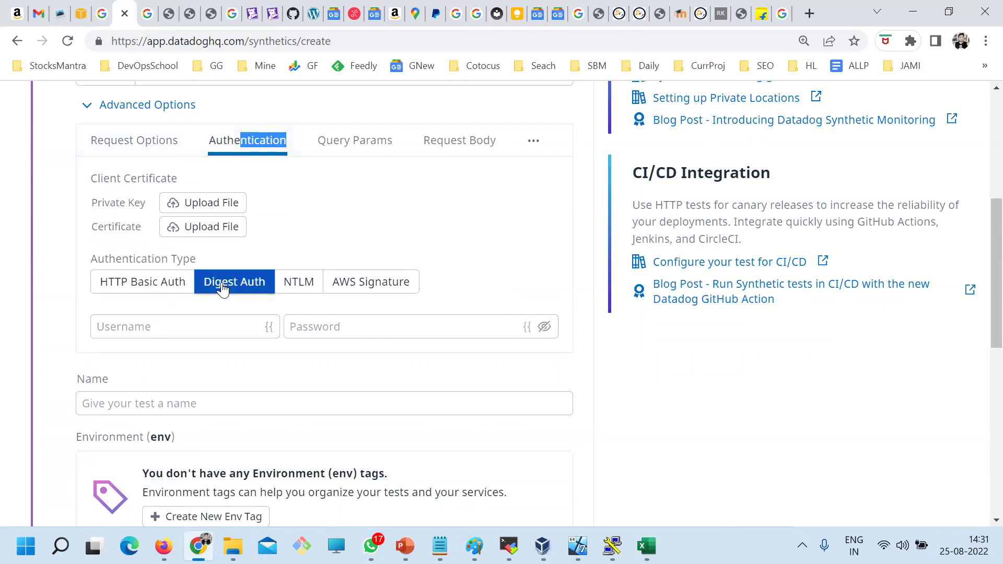
click(301, 288)
click(380, 291)
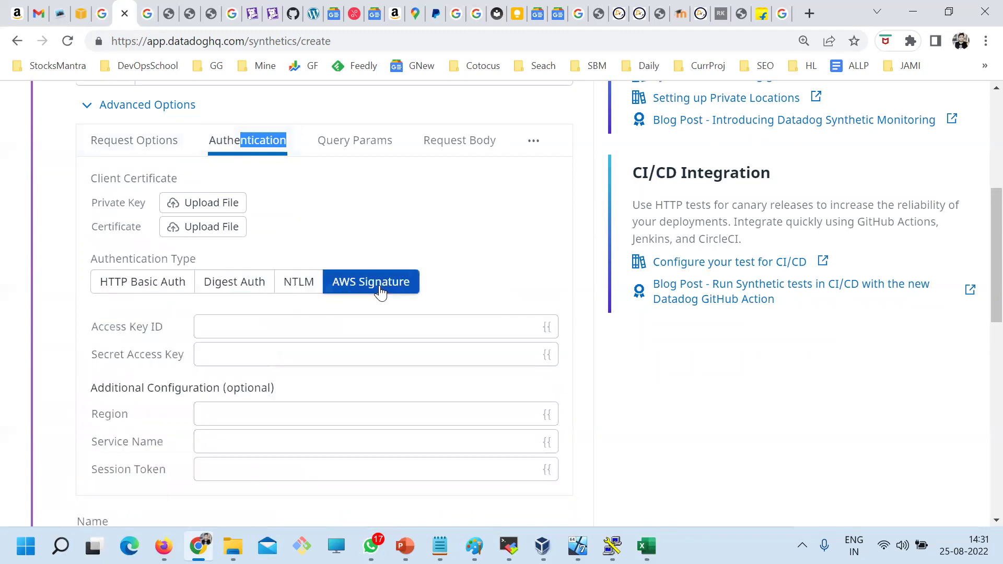
click(107, 287)
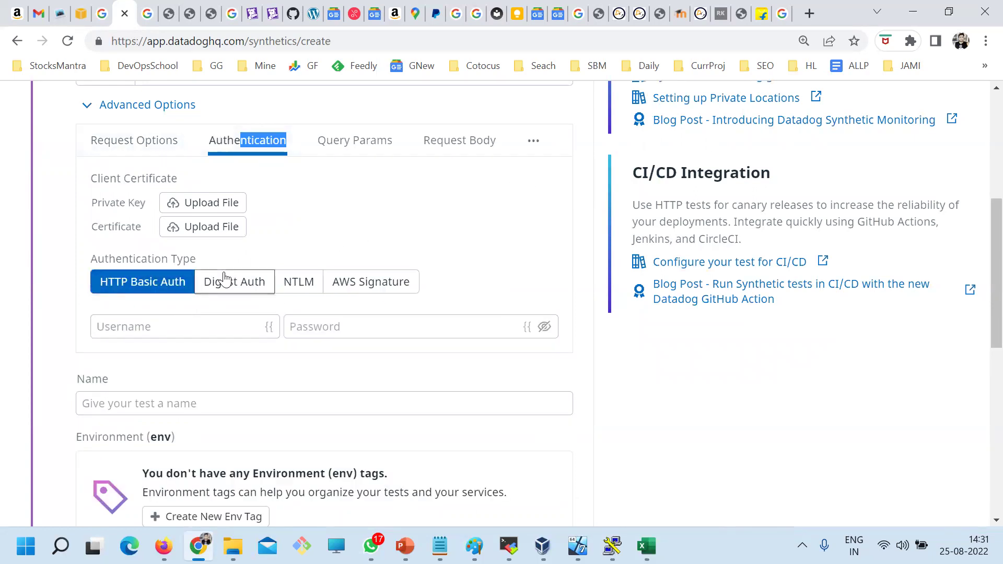
- Find images for the "jwt token protocol" search and view miniOrange's Structure of JSON Web Token diagram in its own browser tab
click(778, 13)
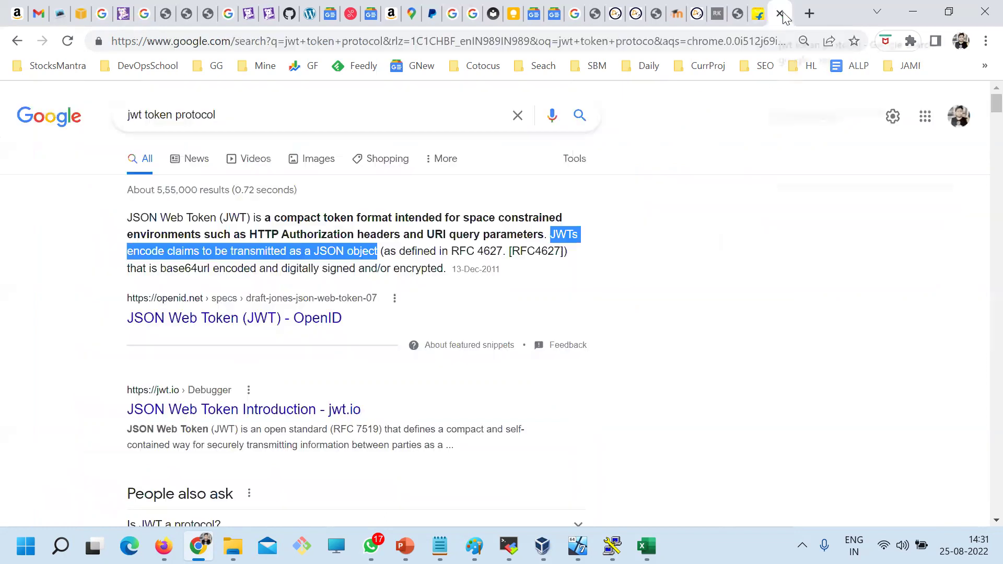
click(319, 159)
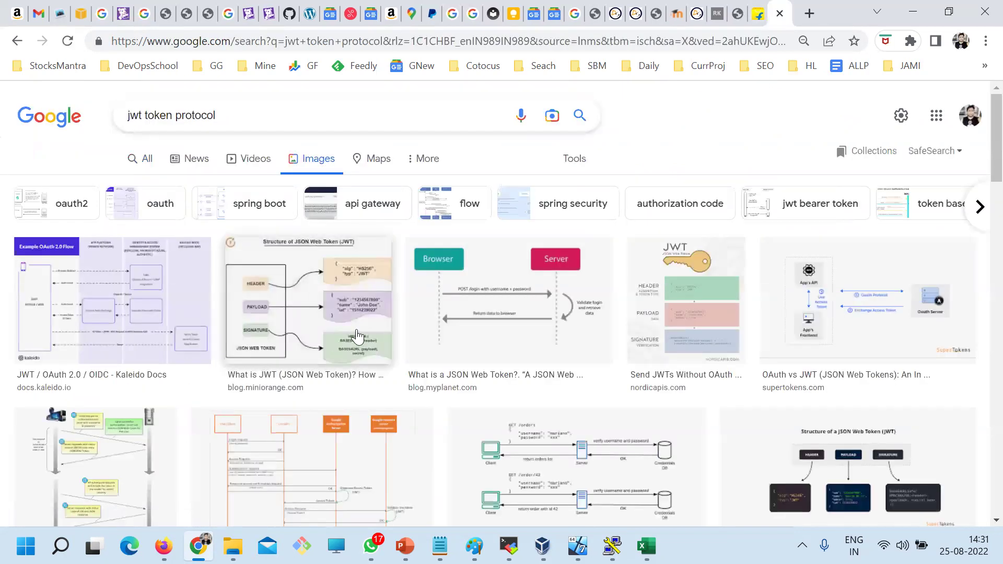
click(332, 305)
right_click(739, 251)
click(780, 392)
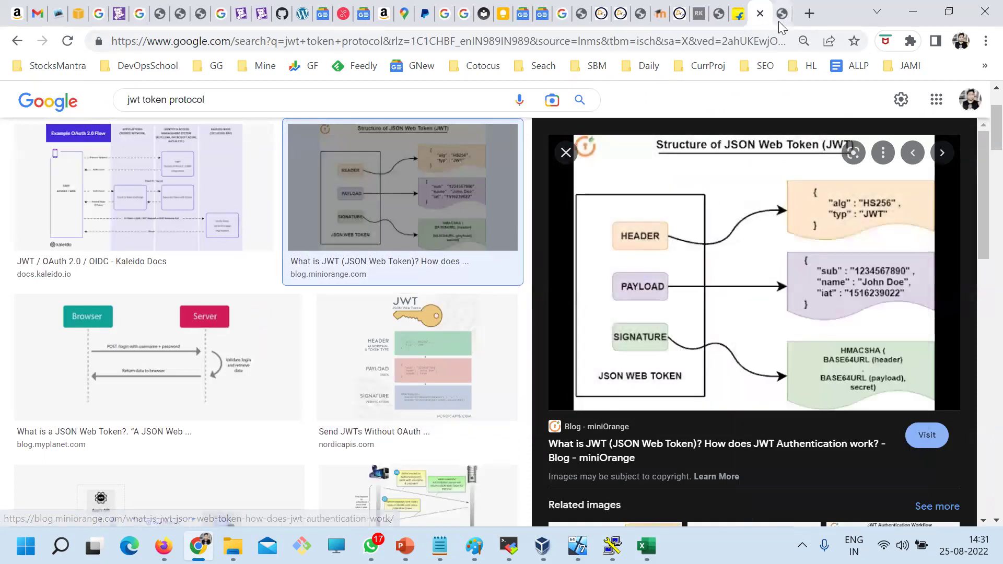
click(773, 16)
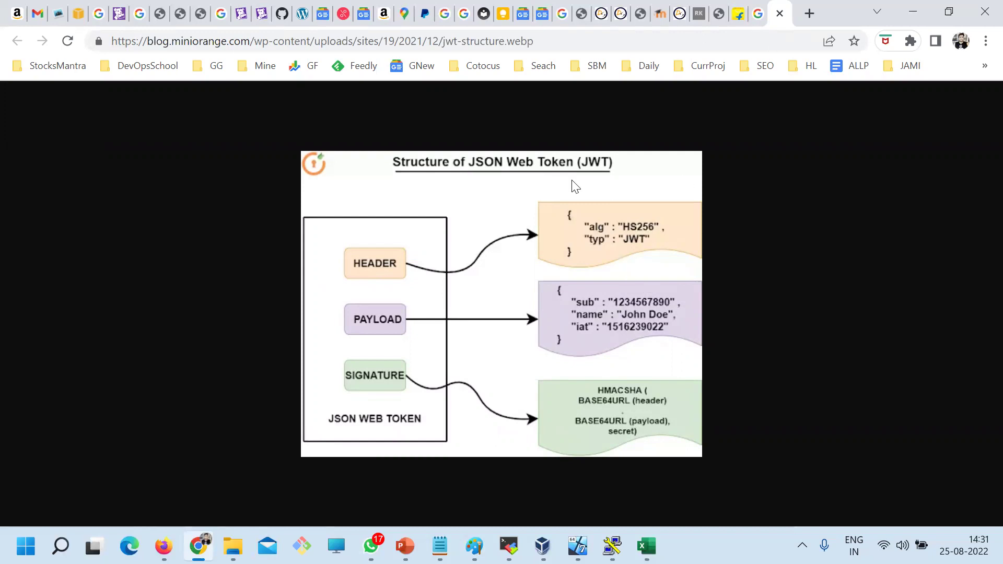
- Switch back to Datadog, leave the new API test form and open the existing HTTP test from the Synthetics test list
click(120, 13)
scroll(391, 380, up, 2)
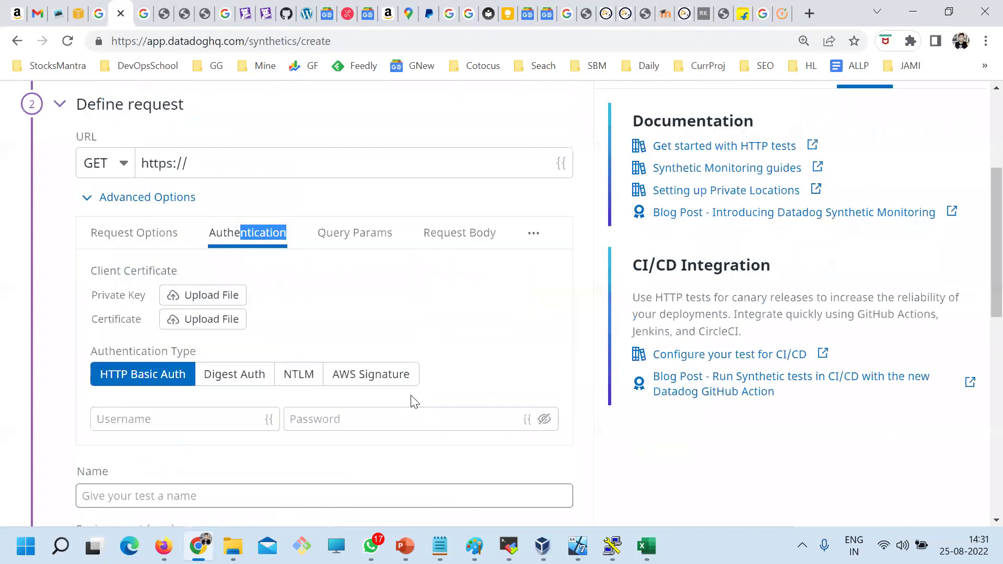
scroll(442, 415, up, 5)
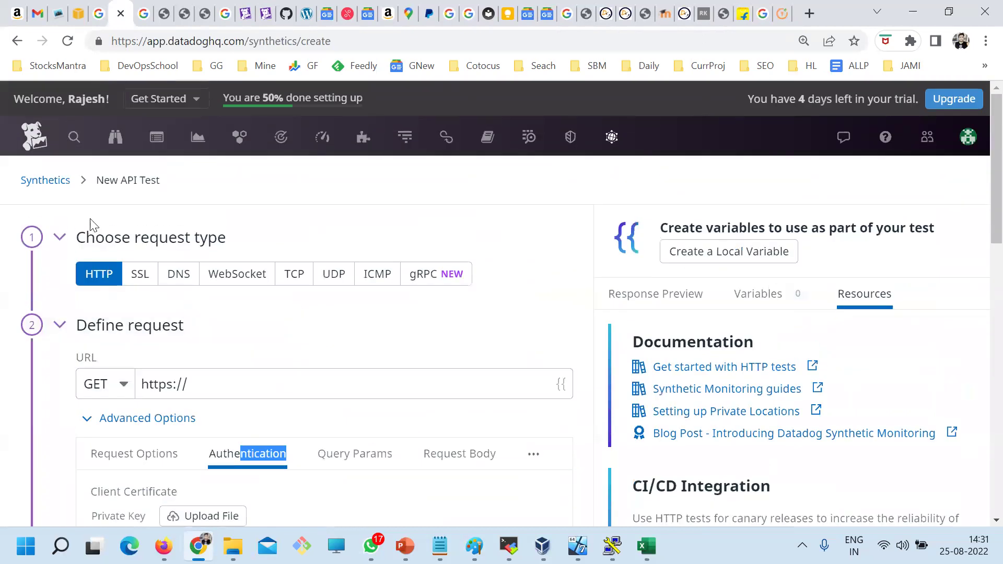
click(68, 188)
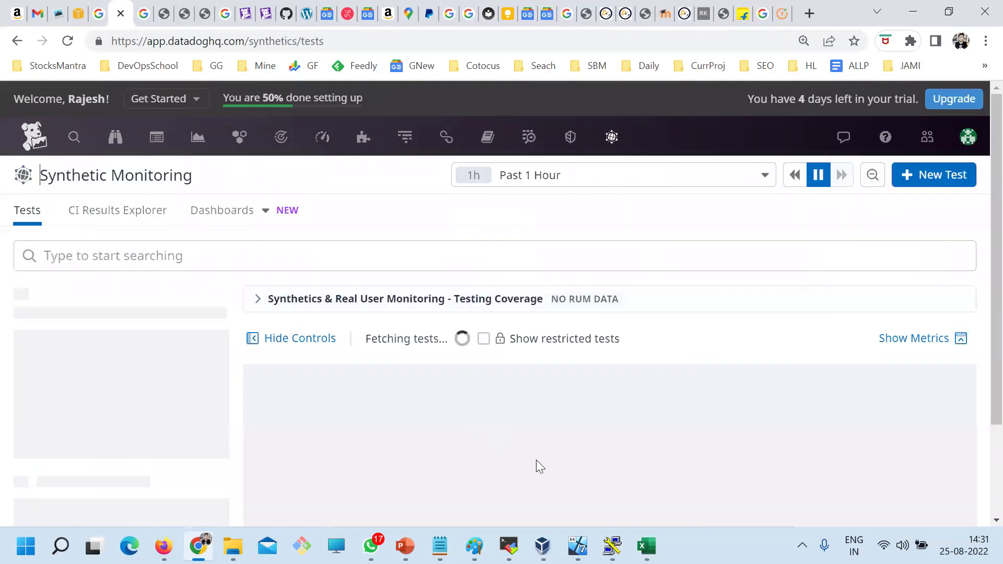
scroll(517, 460, down, 3)
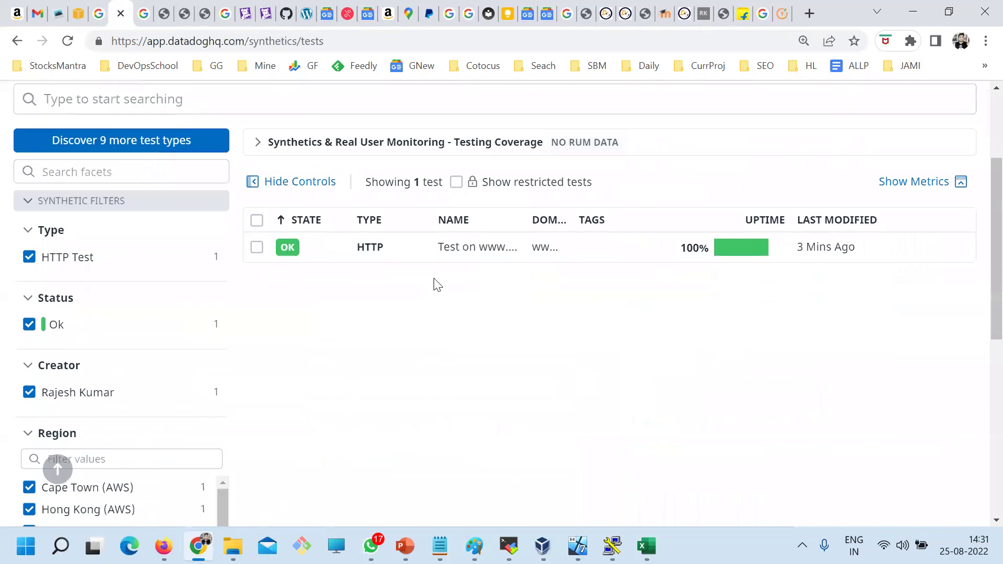
click(449, 250)
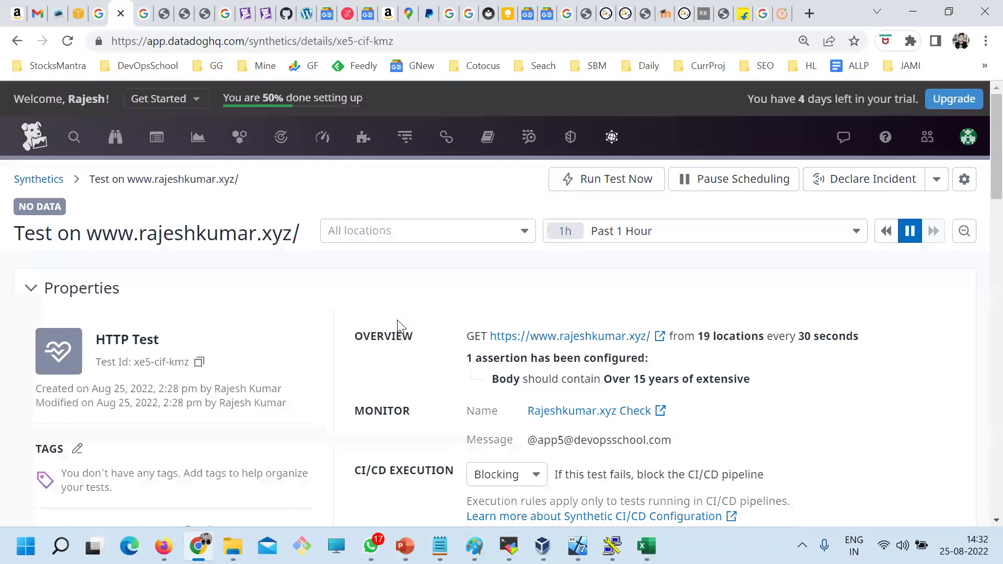
- Examine the HTTP test's last-run status, properties, global uptime history and response time graphs
drag(47, 205, 82, 206)
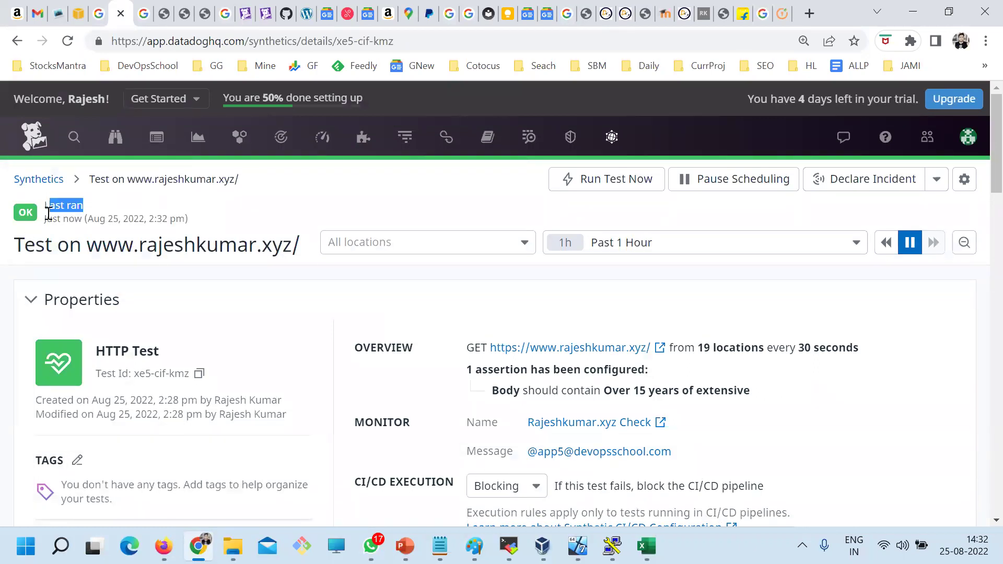
scroll(150, 355, down, 3)
scroll(252, 385, up, 4)
scroll(261, 382, down, 10)
scroll(262, 379, down, 5)
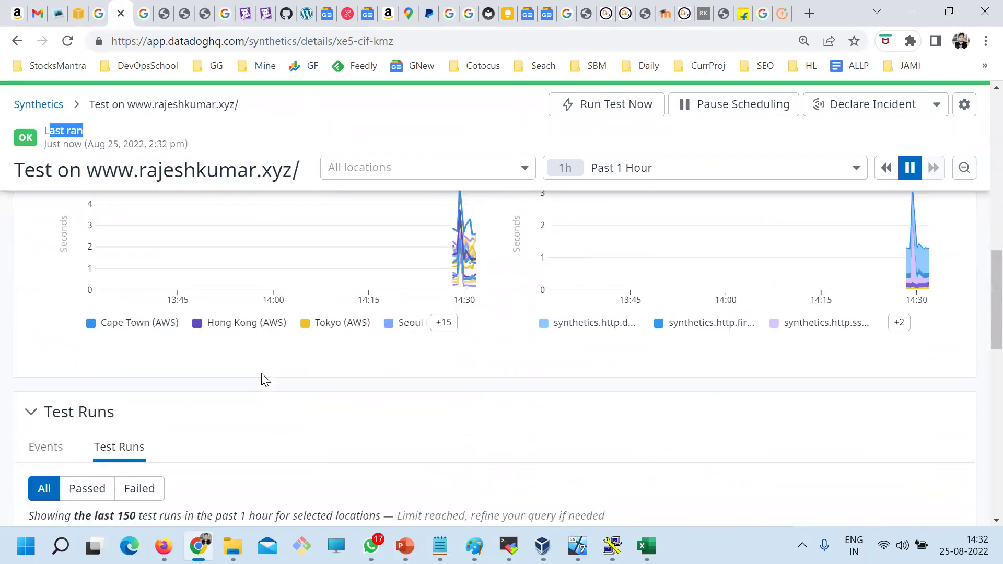
scroll(269, 374, up, 3)
scroll(656, 247, up, 3)
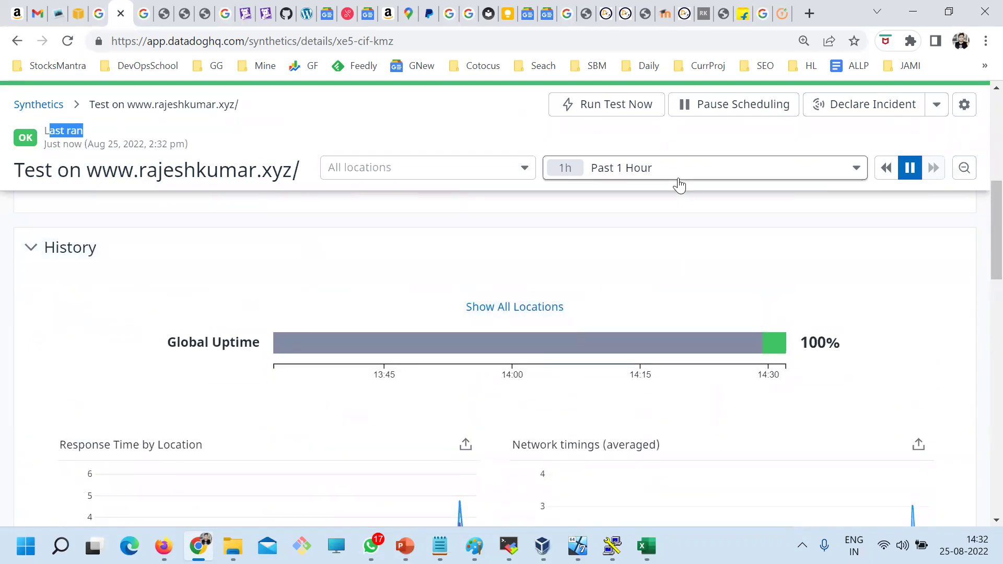
- Set the time range of the test details to Past 15 Minutes for the response time graphs
click(694, 168)
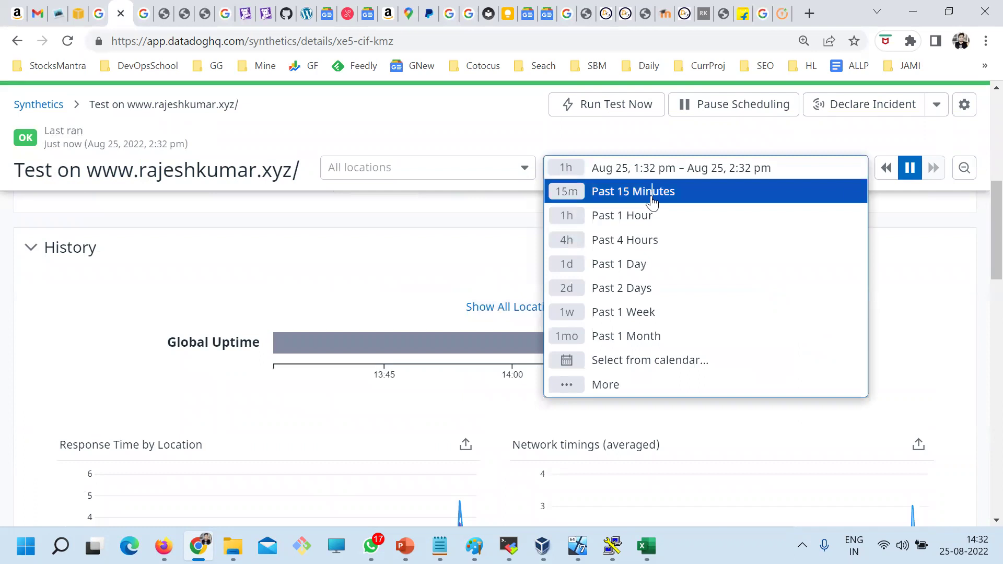
click(652, 201)
scroll(656, 282, down, 3)
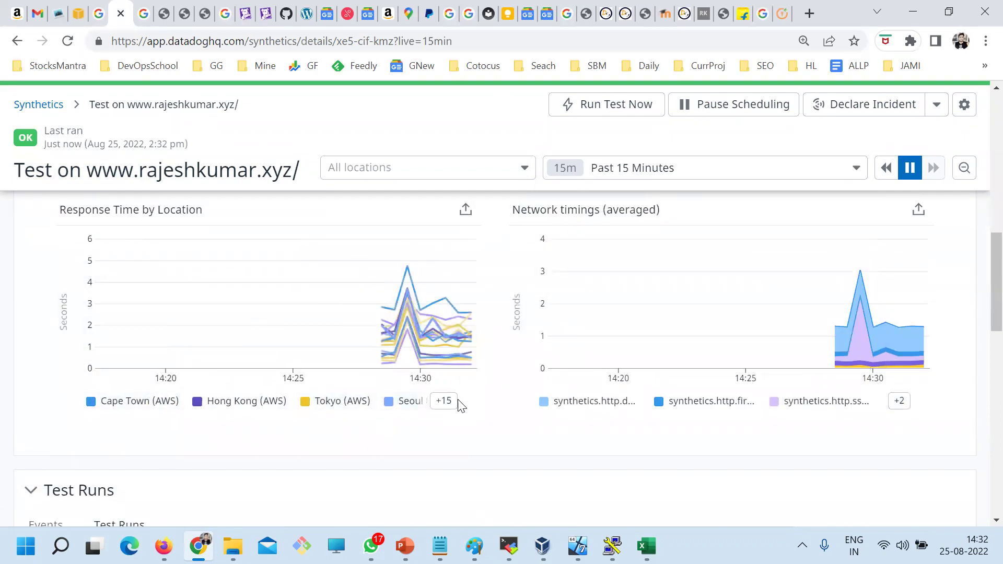
- Isolate Tokyo in the Response Time by Location graph, and add Hong Kong, Cape Town, Mumbai, Canada Central and Frankfurt for comparison
mouse_move(446, 402)
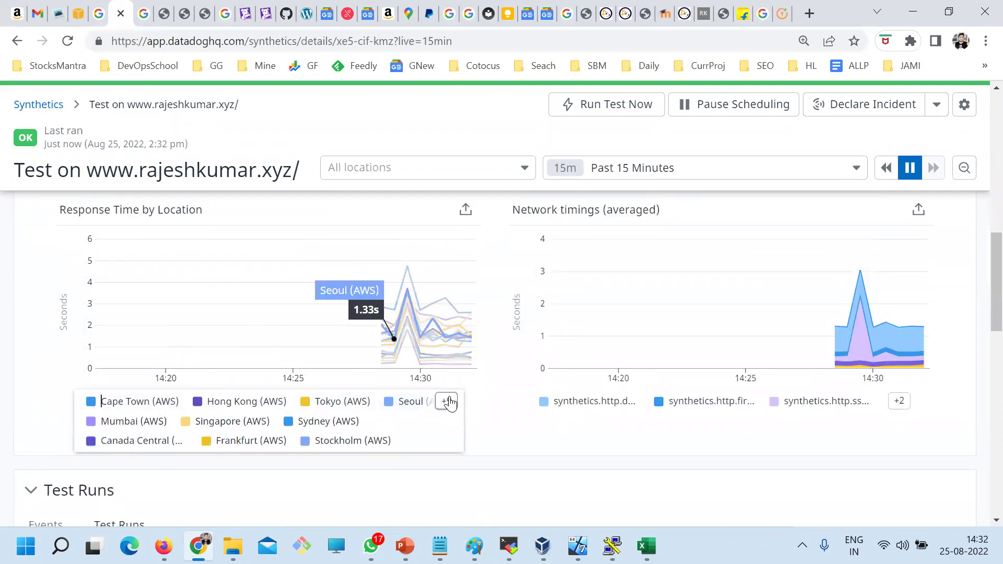
click(307, 403)
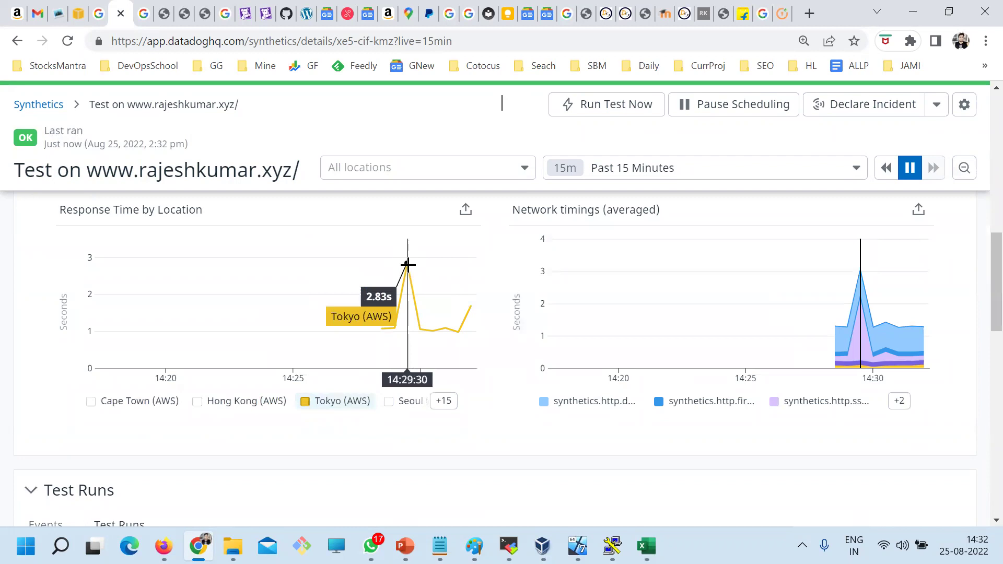
mouse_move(433, 407)
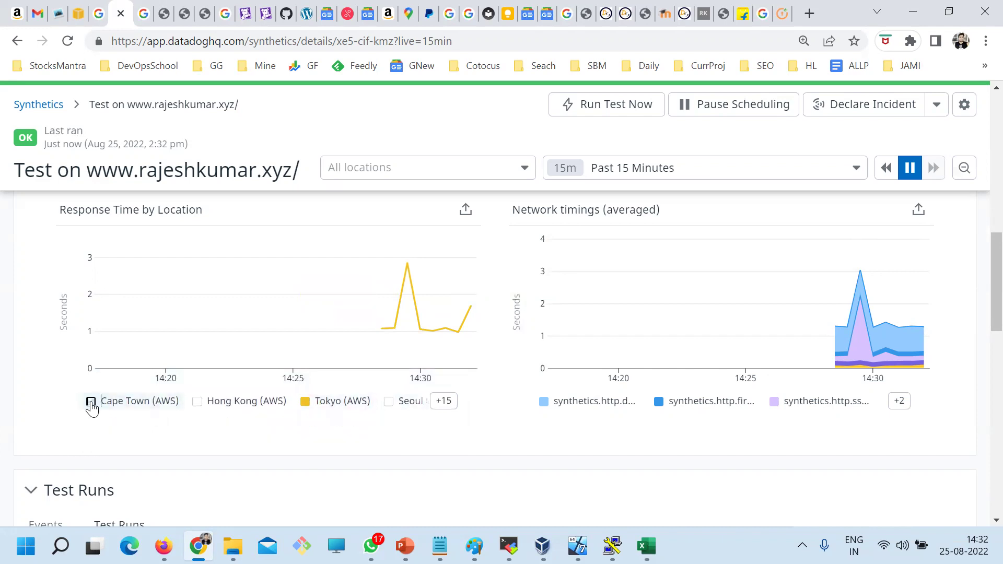
mouse_move(89, 408)
click(197, 402)
click(90, 402)
click(91, 422)
click(91, 441)
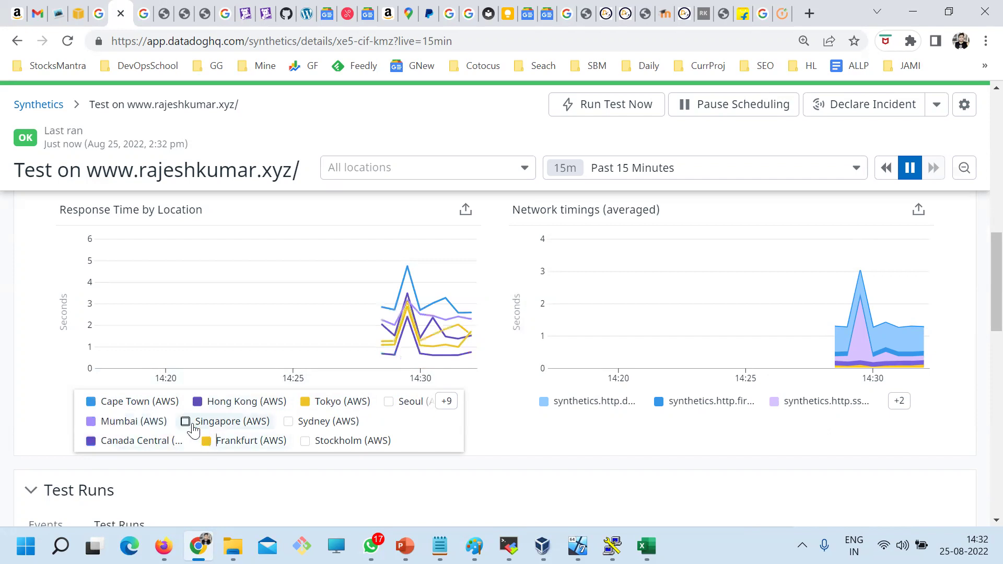
- Open the full-screen Response Time by Location graph, review its quick functions and comparison options, and close it
click(444, 402)
scroll(670, 377, down, 8)
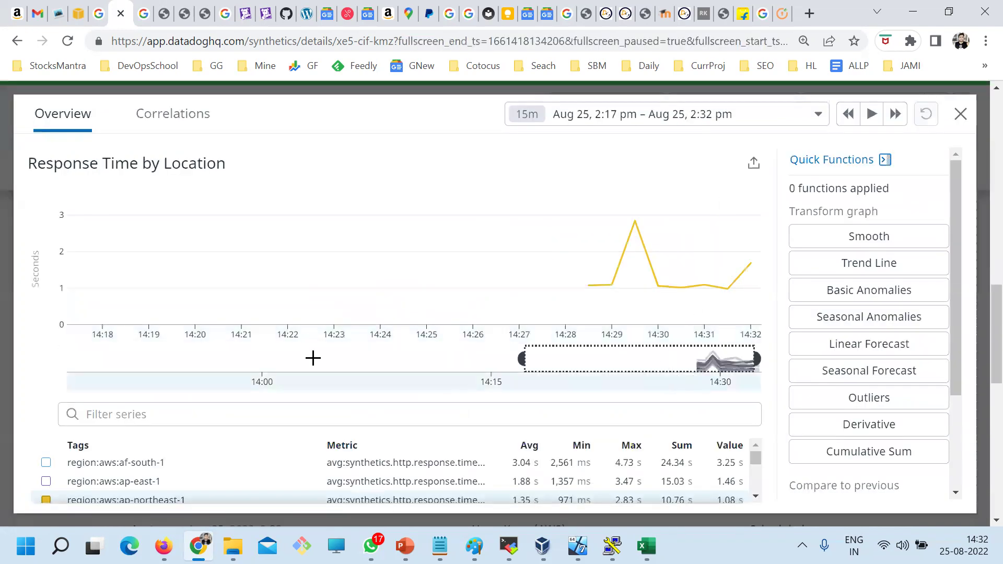
scroll(981, 329, down, 4)
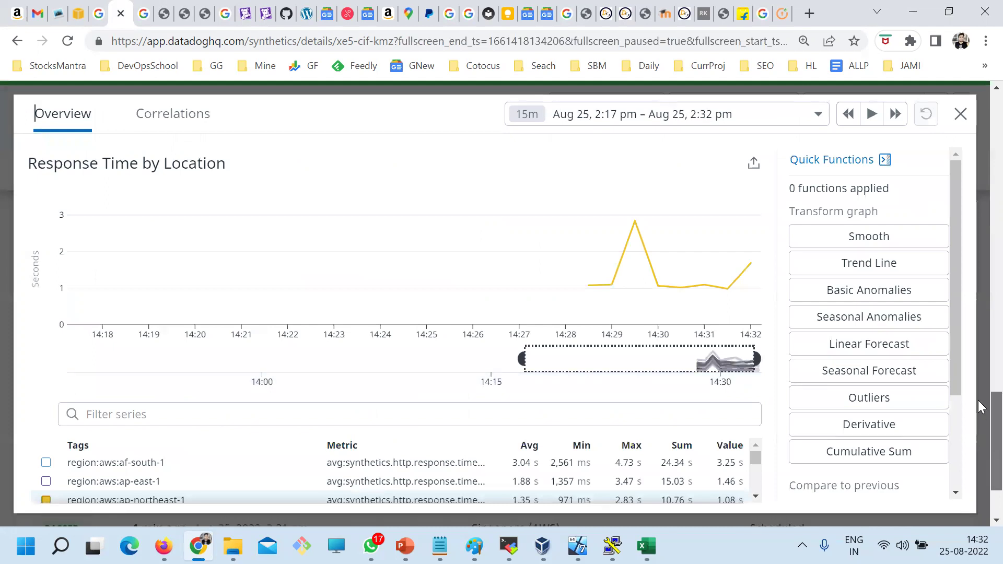
drag(956, 327, 951, 415)
scroll(648, 441, down, 2)
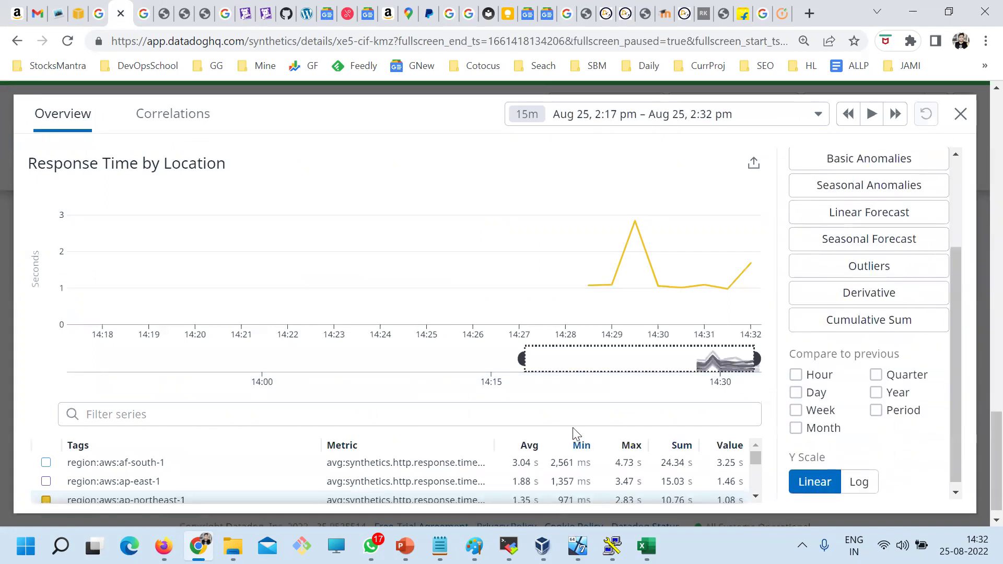
click(960, 114)
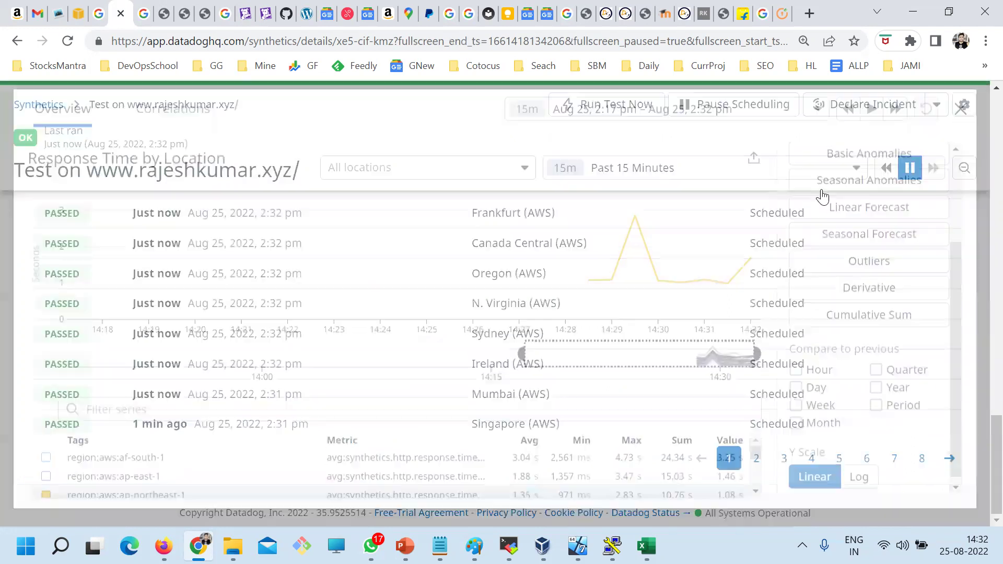
- Review the list of test runs by location and filter it by passed runs, then by failed runs
scroll(284, 365, up, 5)
scroll(286, 364, up, 4)
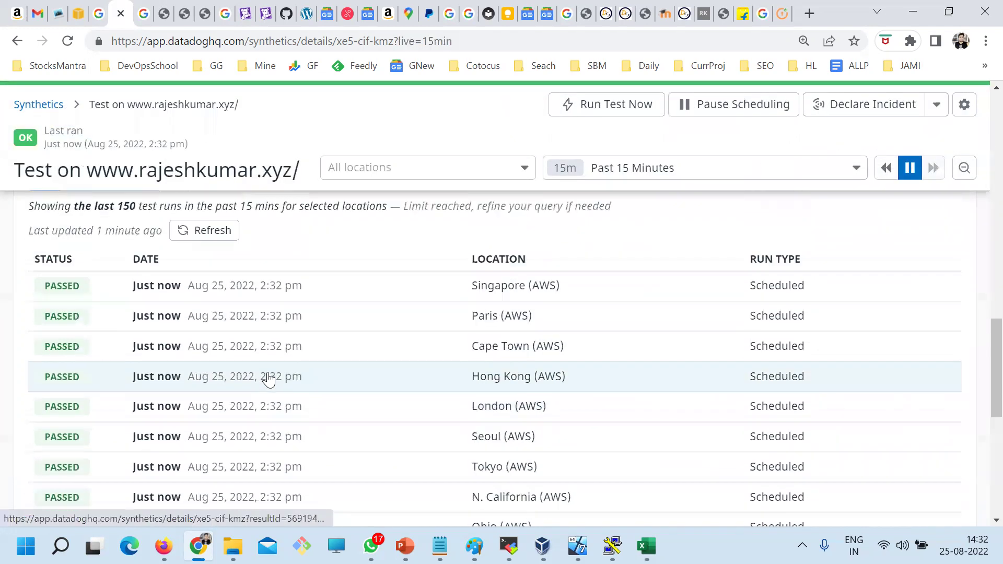
scroll(90, 338, down, 9)
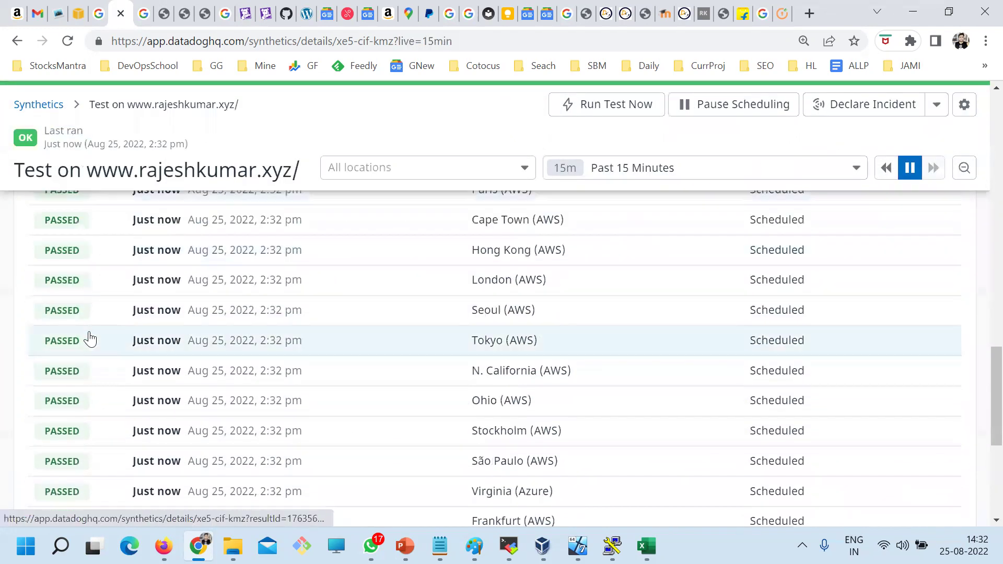
scroll(95, 356, up, 10)
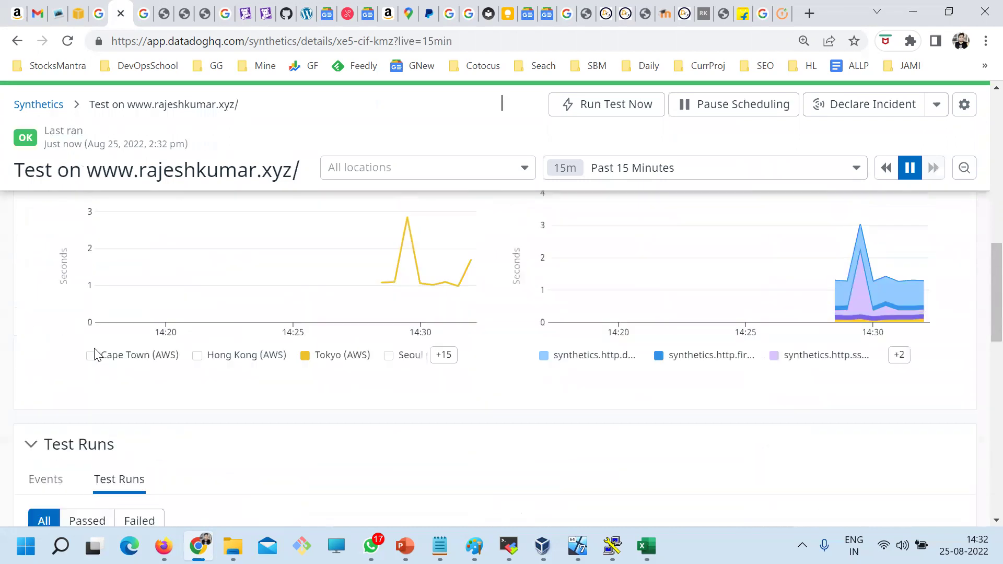
scroll(405, 385, up, 3)
scroll(353, 414, down, 3)
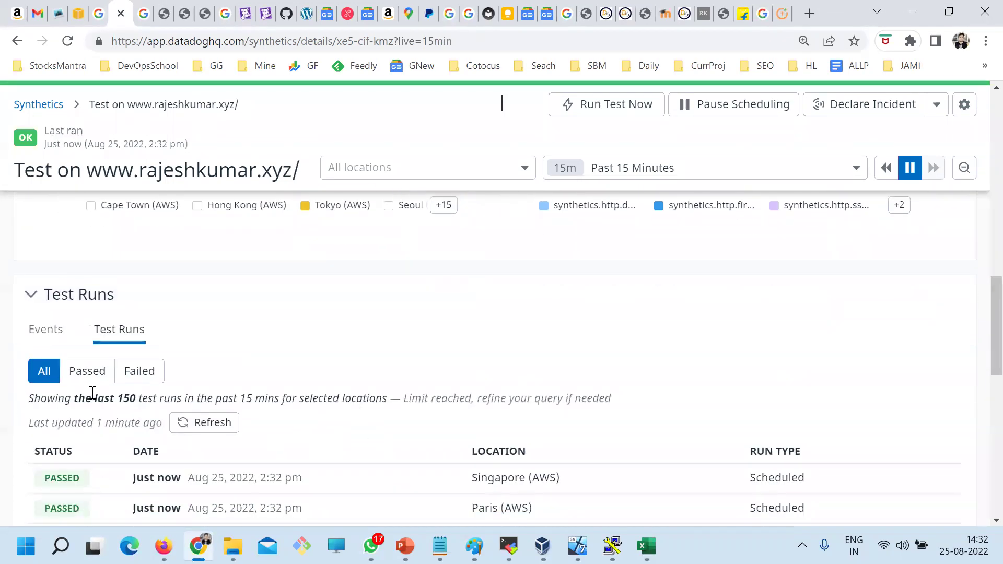
click(90, 377)
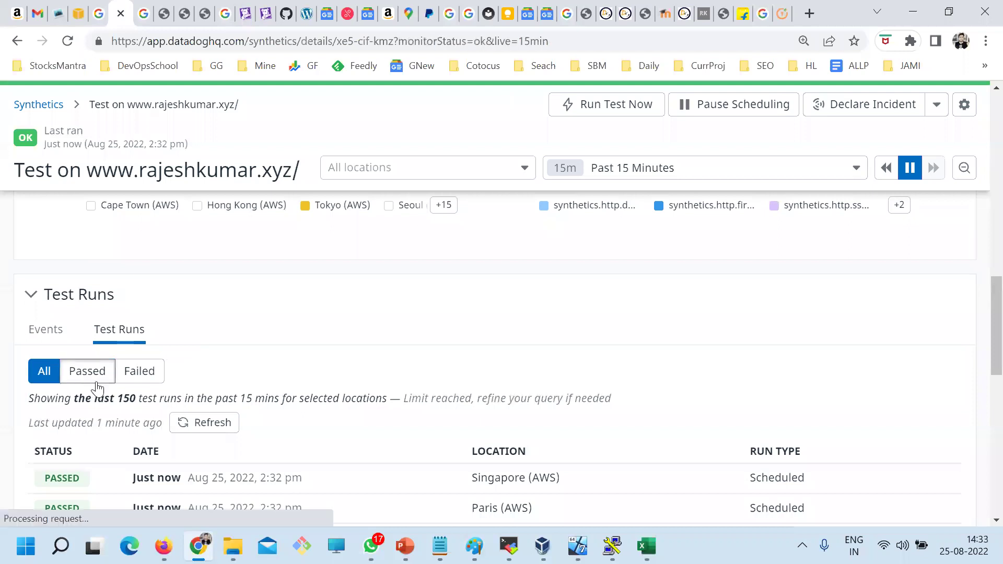
click(139, 372)
- Open the existing HTTP test for editing and go to its assertions section
scroll(277, 376, up, 15)
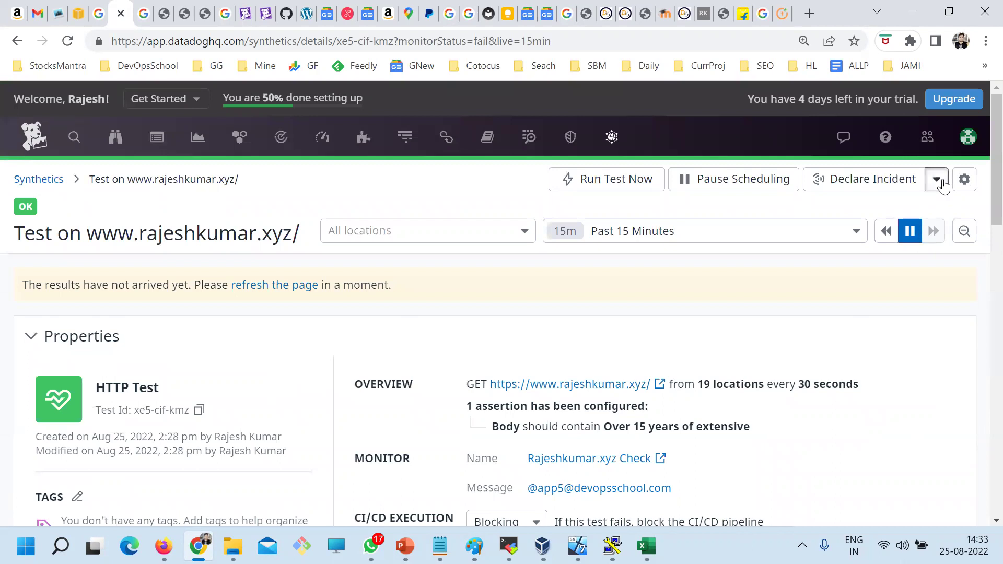
click(938, 181)
click(964, 181)
click(917, 214)
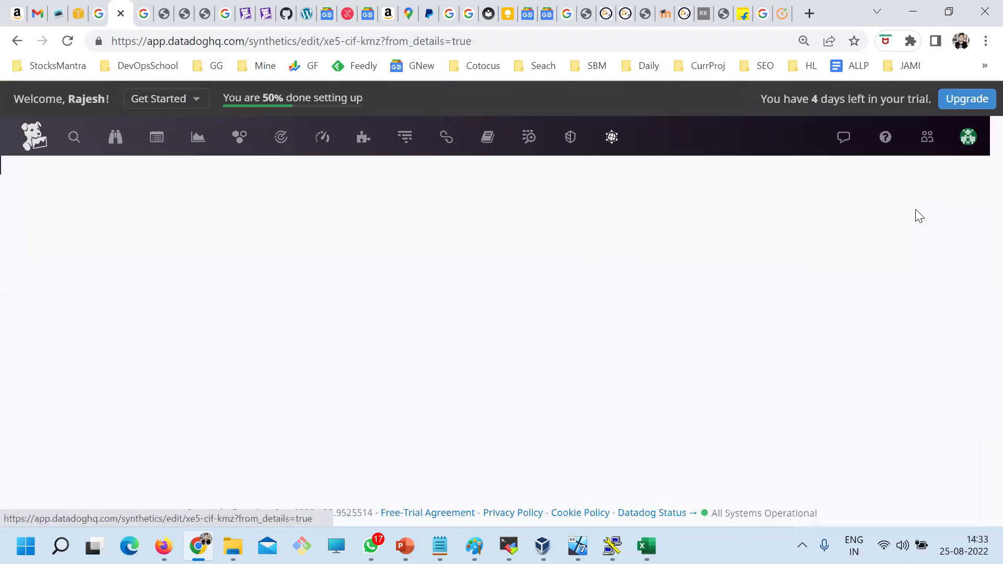
scroll(376, 387, down, 6)
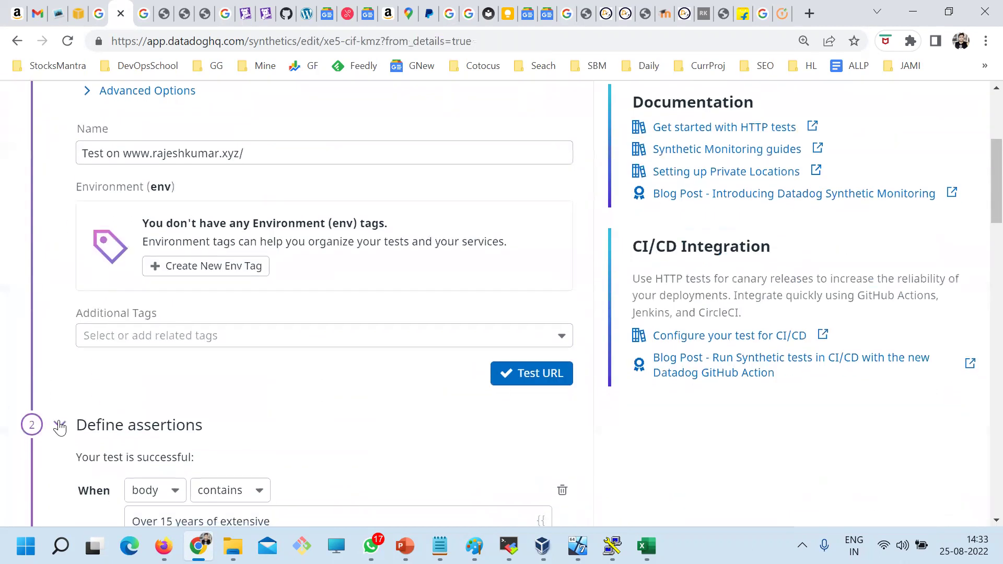
- Change the body assertion text to "Over 17 years of extensive" and save the HTTP test
scroll(188, 413, down, 3)
click(167, 291)
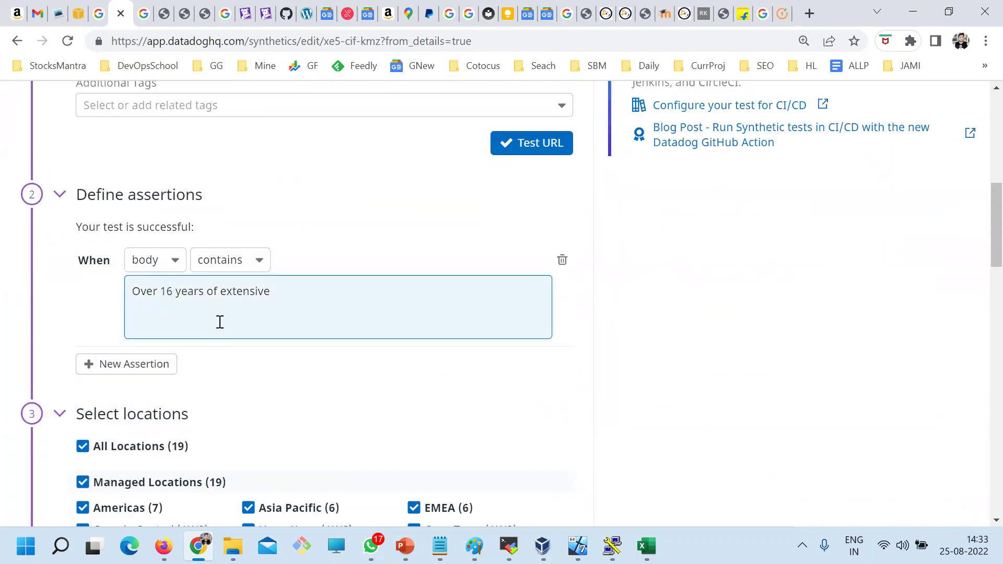
key(BackSpace)
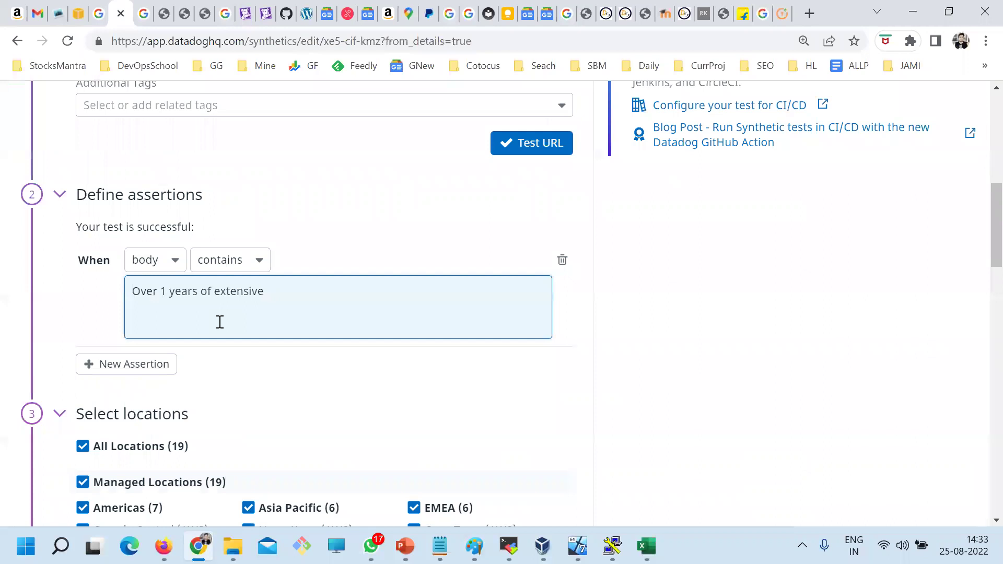
text(7)
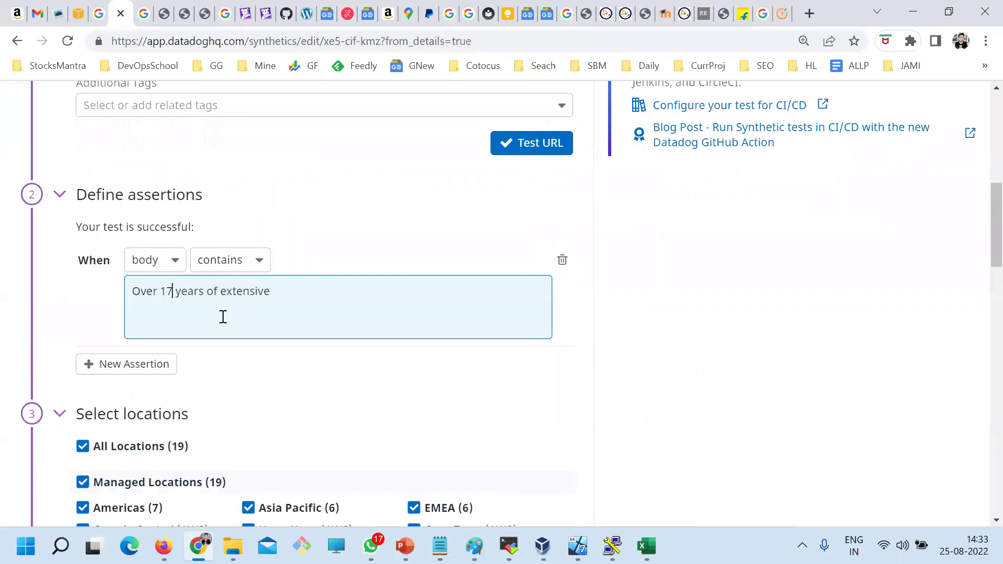
drag(275, 298, 8, 301)
scroll(665, 385, down, 20)
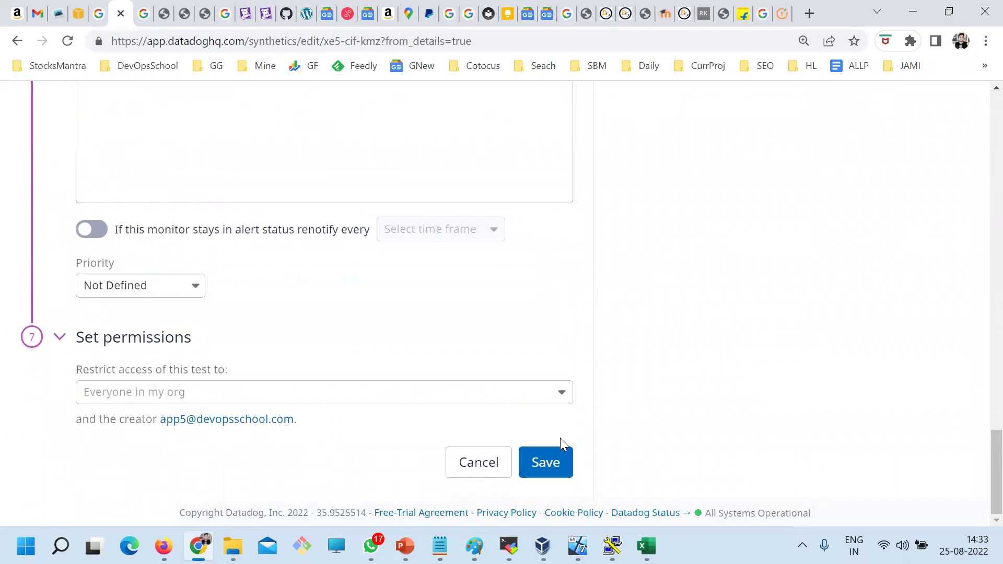
click(562, 450)
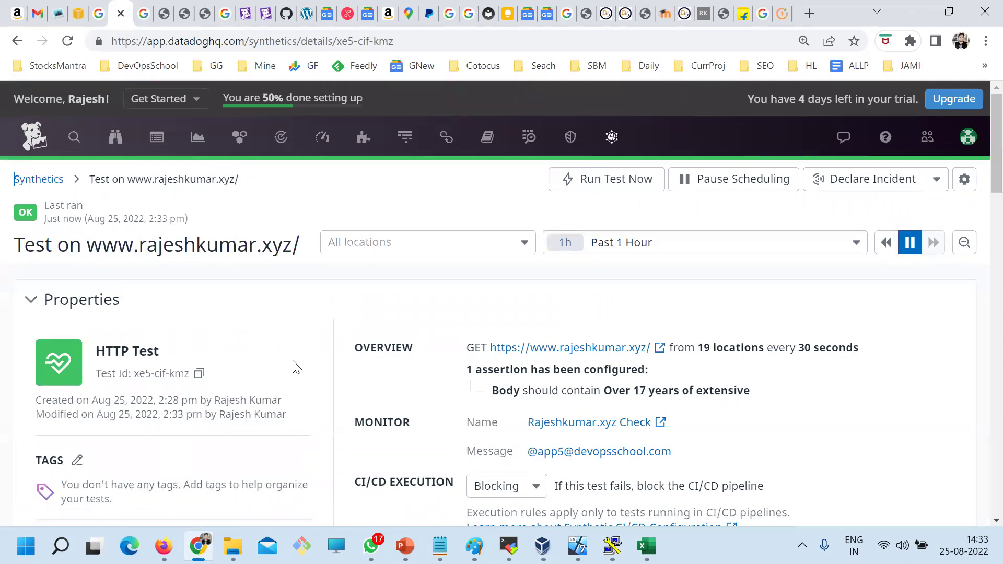
- Review the saved test's properties, response time graphs and list of test runs
scroll(293, 367, down, 10)
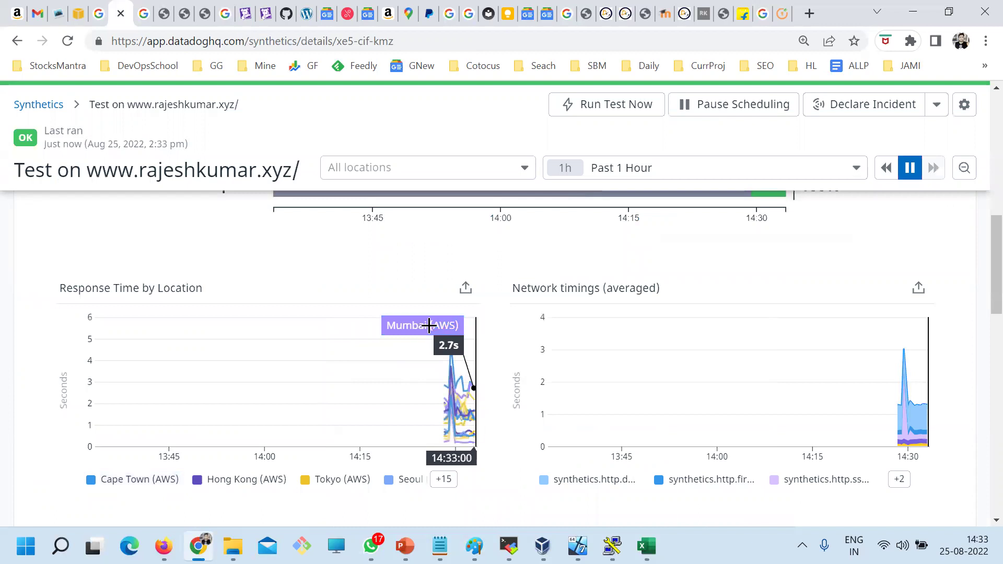
scroll(272, 256, up, 8)
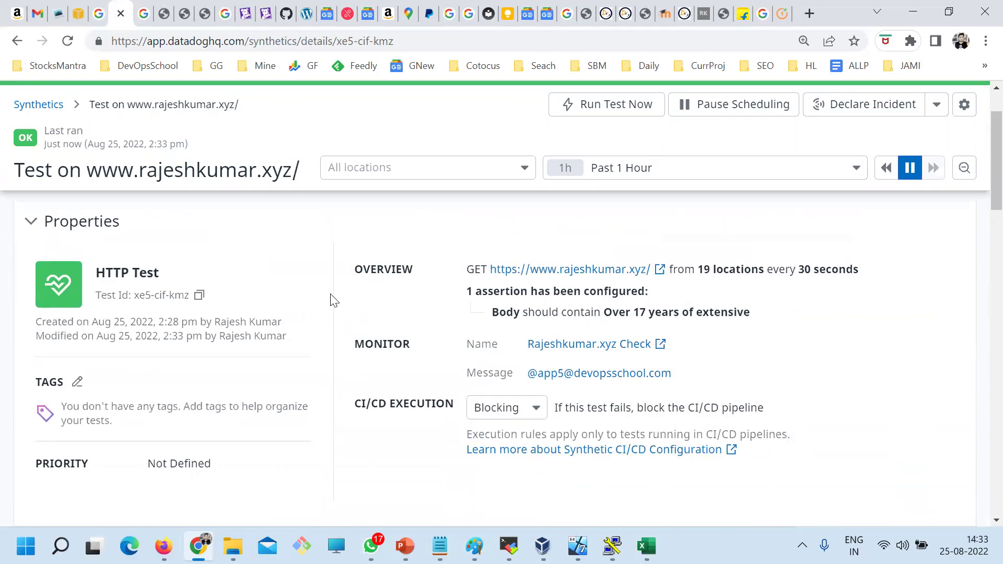
scroll(322, 300, up, 2)
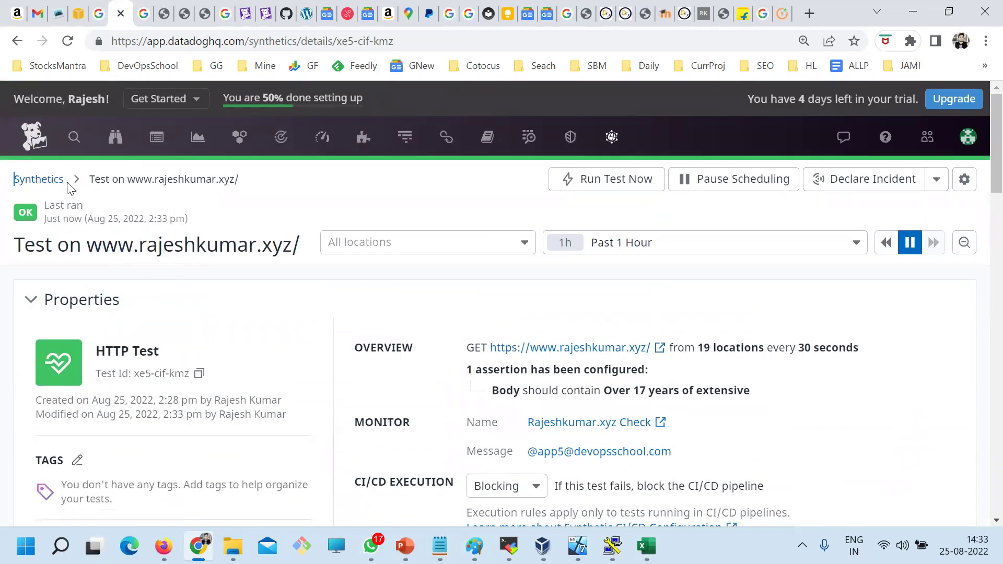
scroll(251, 293, down, 15)
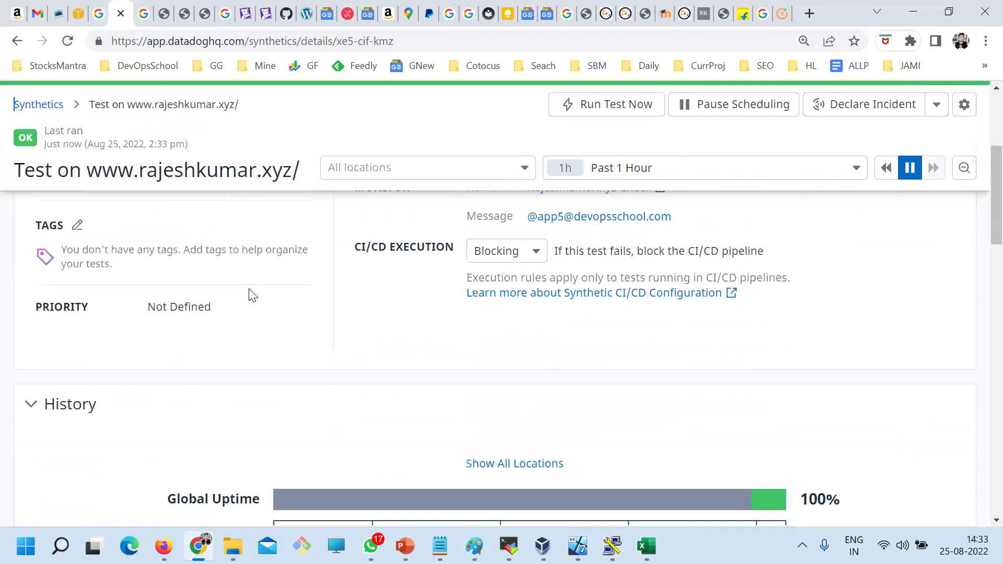
scroll(251, 292, down, 7)
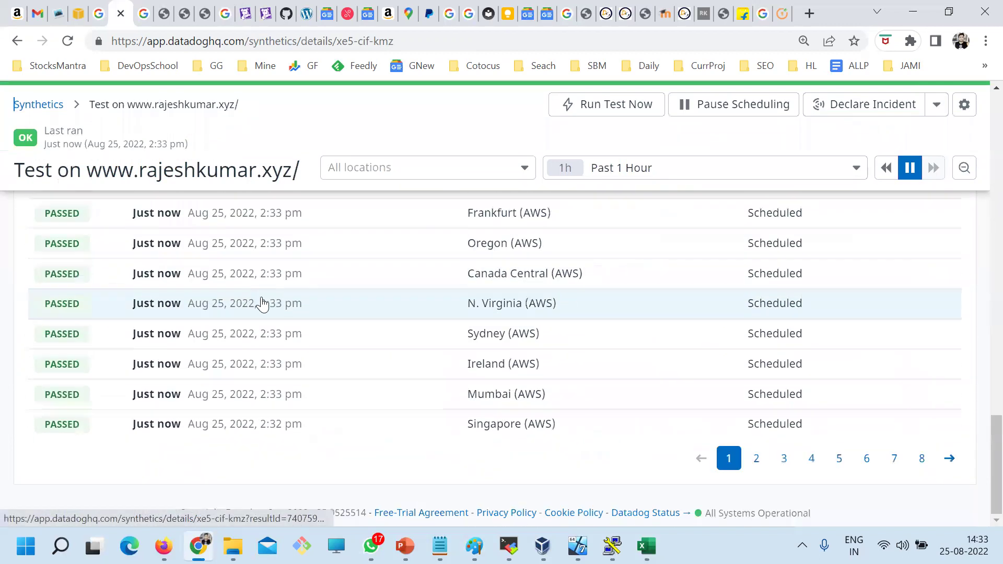
scroll(554, 427, up, 3)
scroll(555, 427, up, 20)
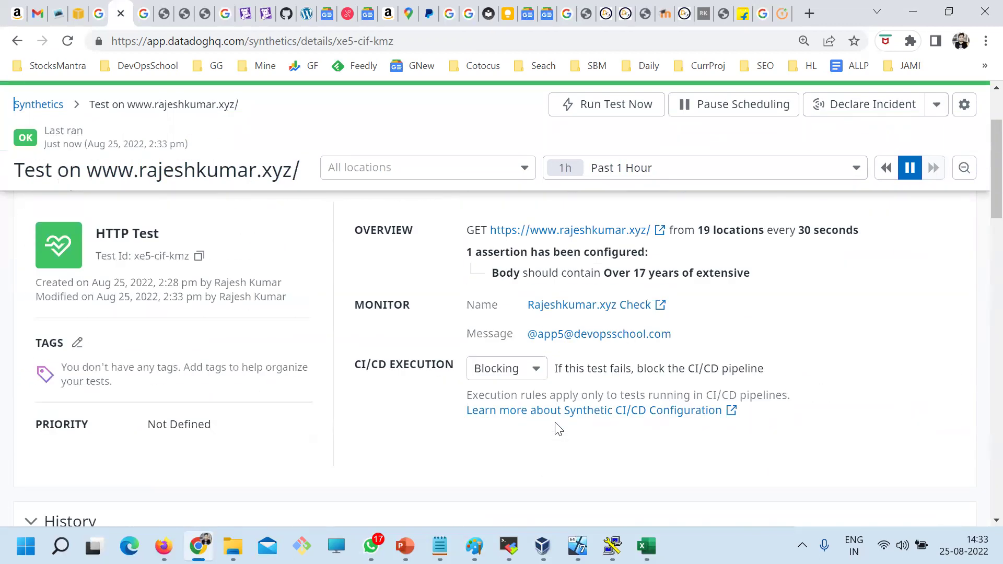
- Reload the test details, and go back to the list of synthetic tests and refresh it
click(67, 41)
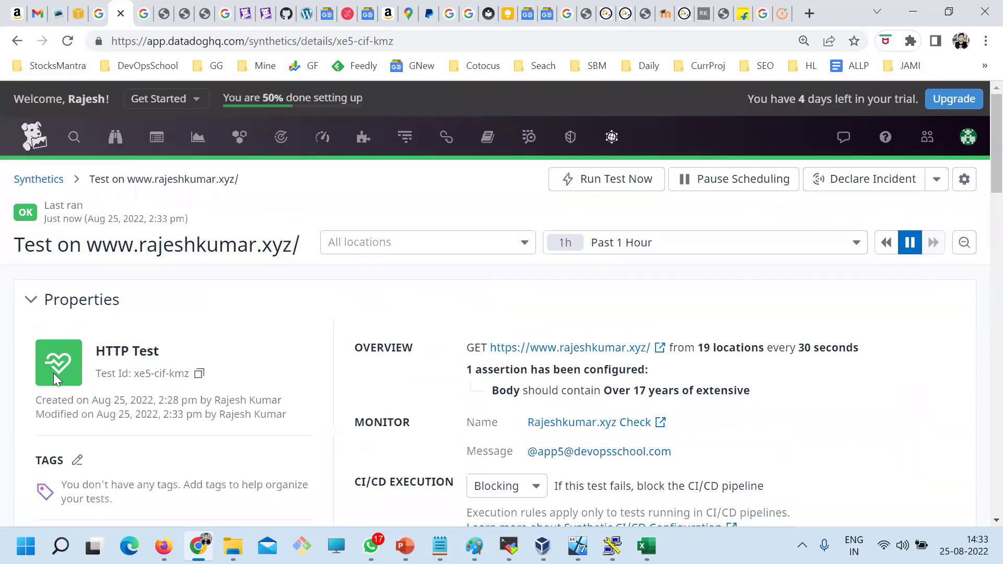
drag(122, 353, 174, 352)
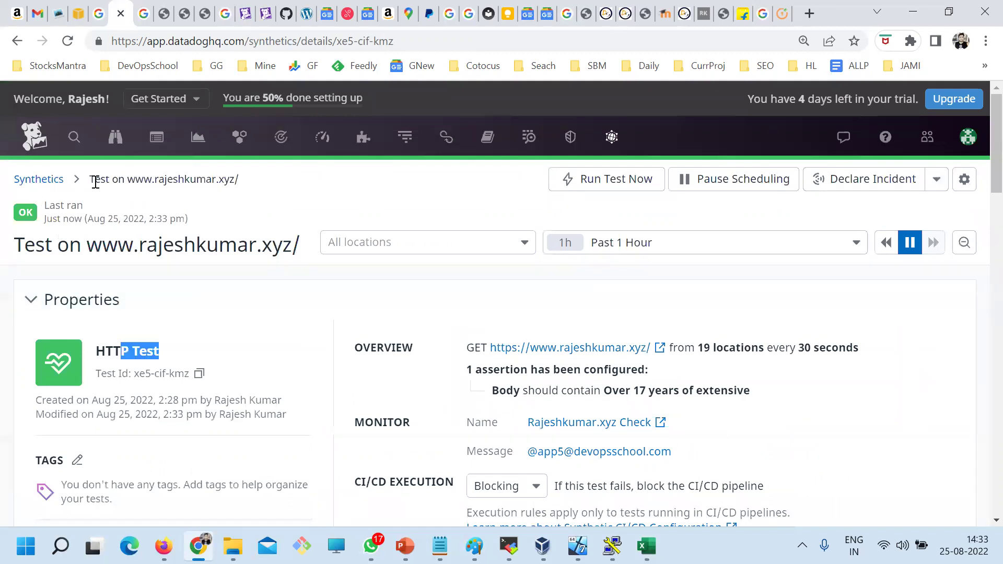
click(33, 181)
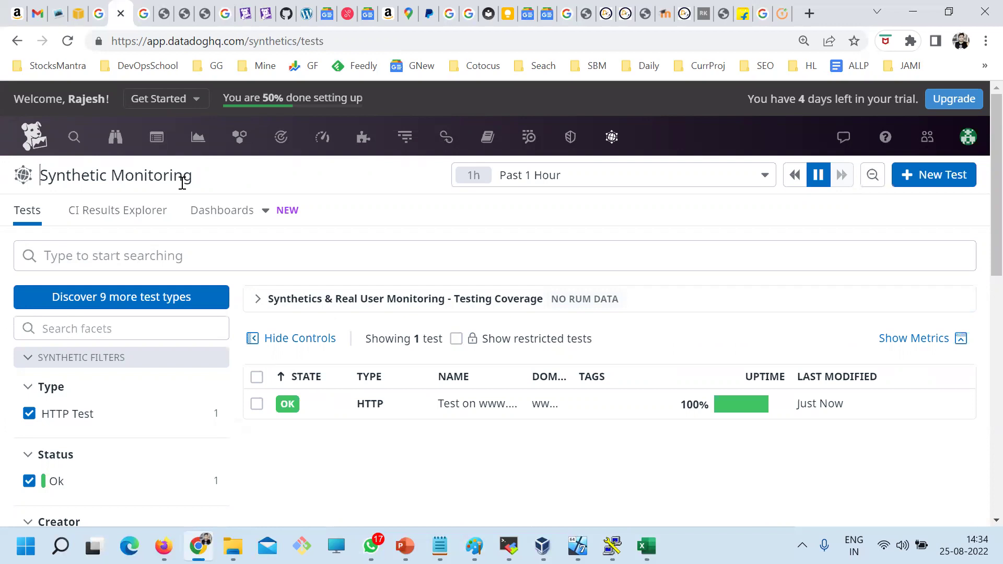
click(68, 41)
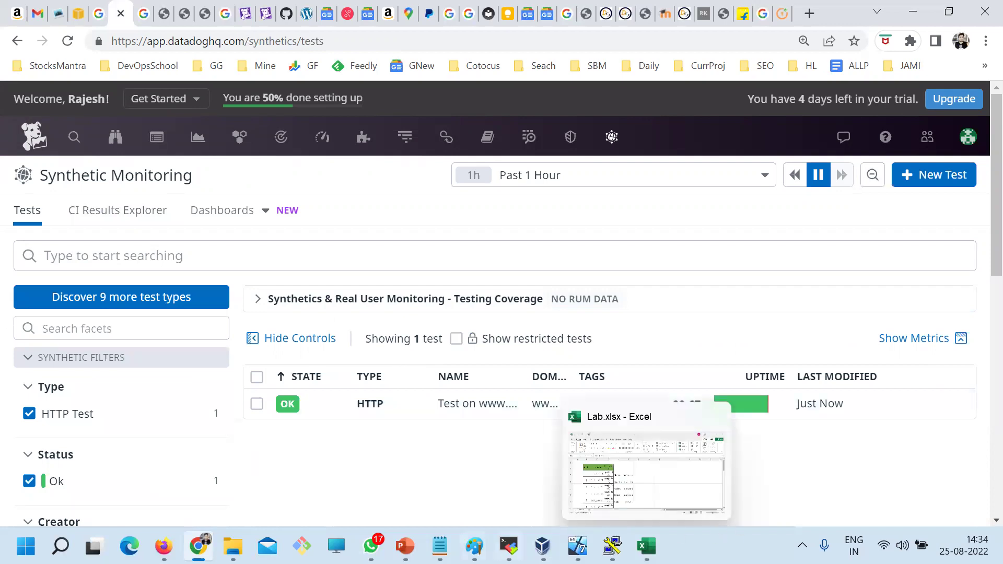
- Switch to the Paint architecture diagram, undo the latest red pencil annotations and circle the JS box in red
mouse_move(474, 546)
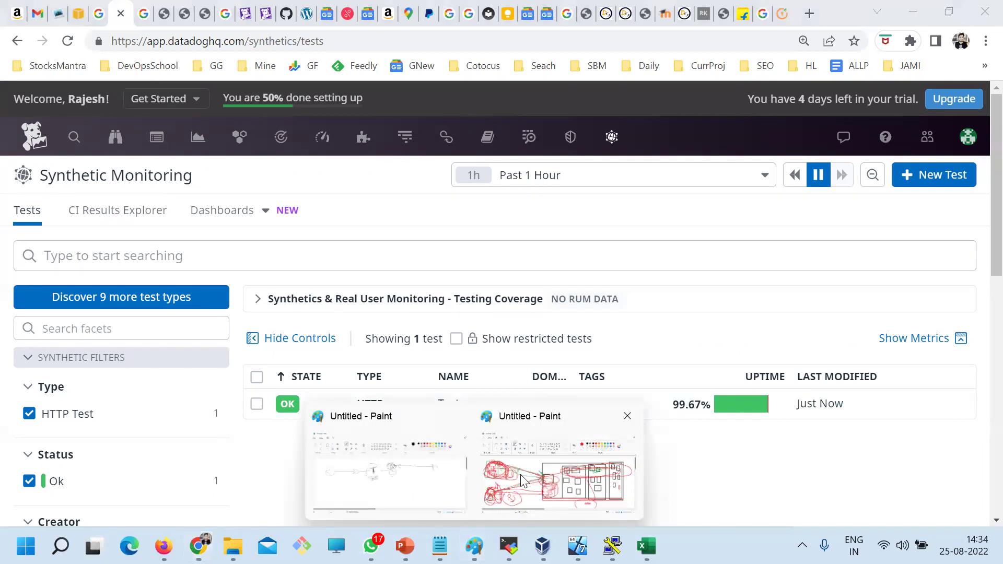
click(558, 470)
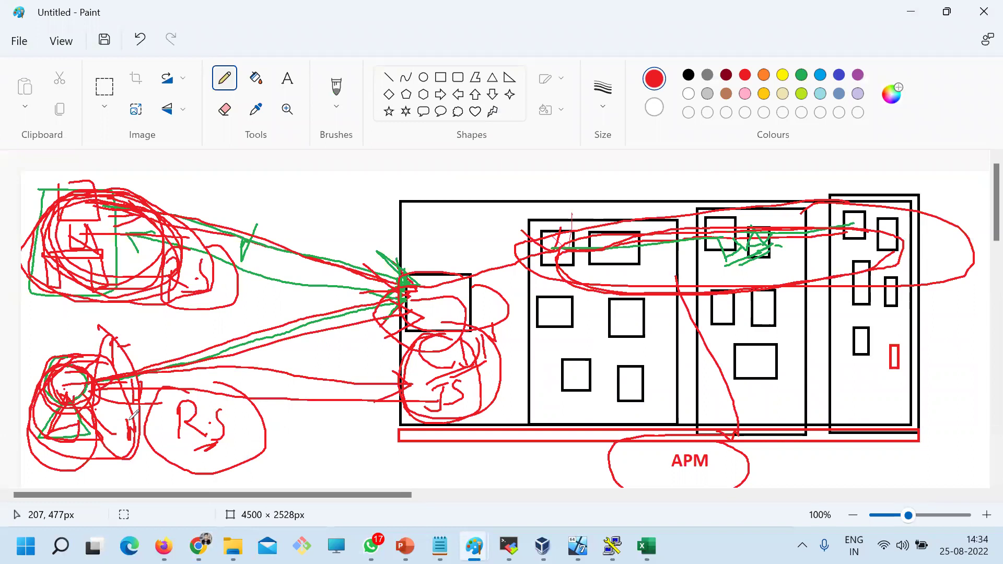
key(ctrl+z)
key(ctrl+z)
key(ctrl+z)
key(ctrl+z)
key(ctrl+z)
key(ctrl+z)
key(ctrl+z)
key(ctrl+z)
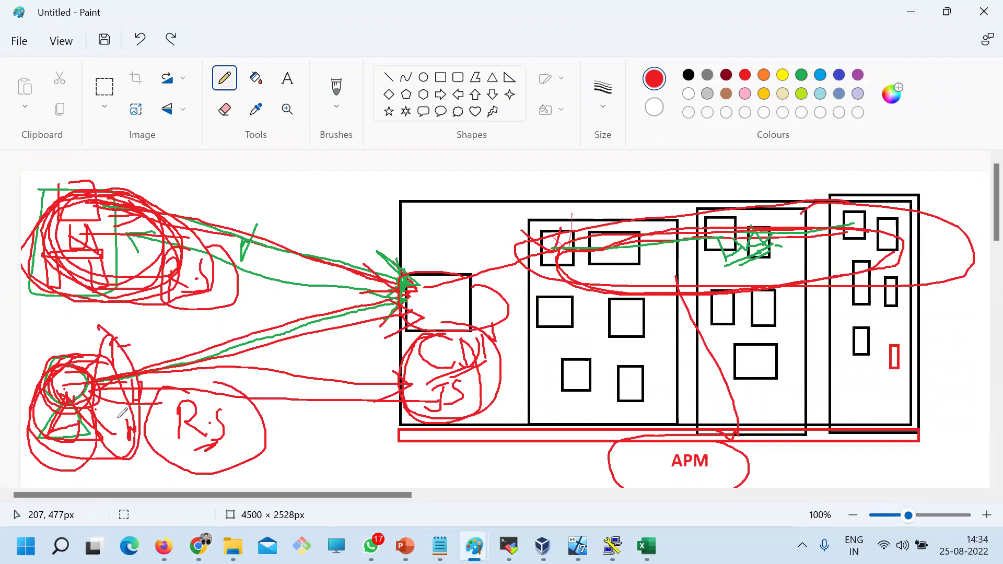
key(ctrl+z)
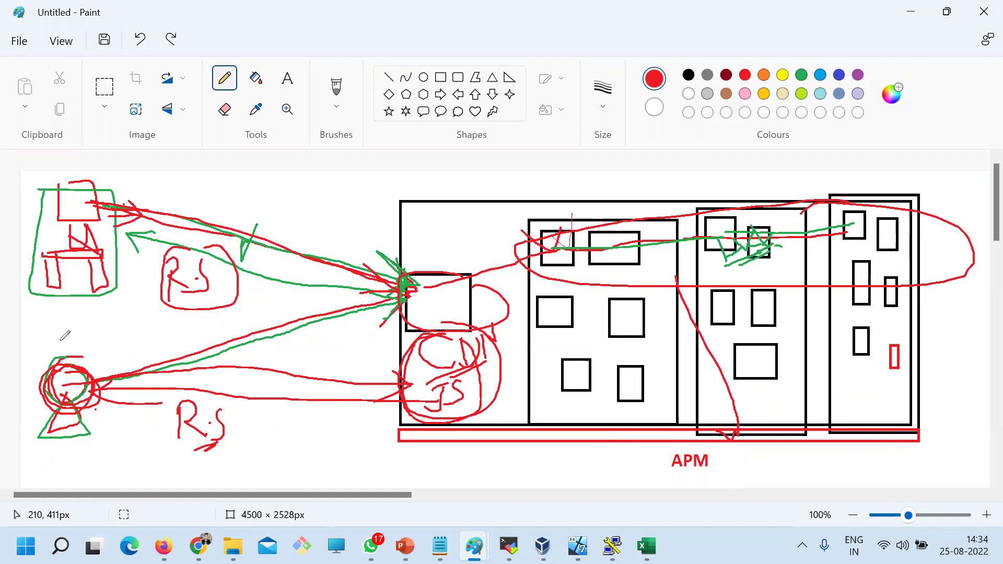
mouse_move(473, 355)
mouse_down()
mouse_move(447, 358)
mouse_move(416, 411)
mouse_move(442, 348)
mouse_move(434, 403)
mouse_move(473, 347)
mouse_move(410, 379)
mouse_move(467, 378)
mouse_move(420, 343)
mouse_move(463, 393)
mouse_move(419, 363)
mouse_move(445, 348)
mouse_move(412, 394)
mouse_move(445, 344)
mouse_up()
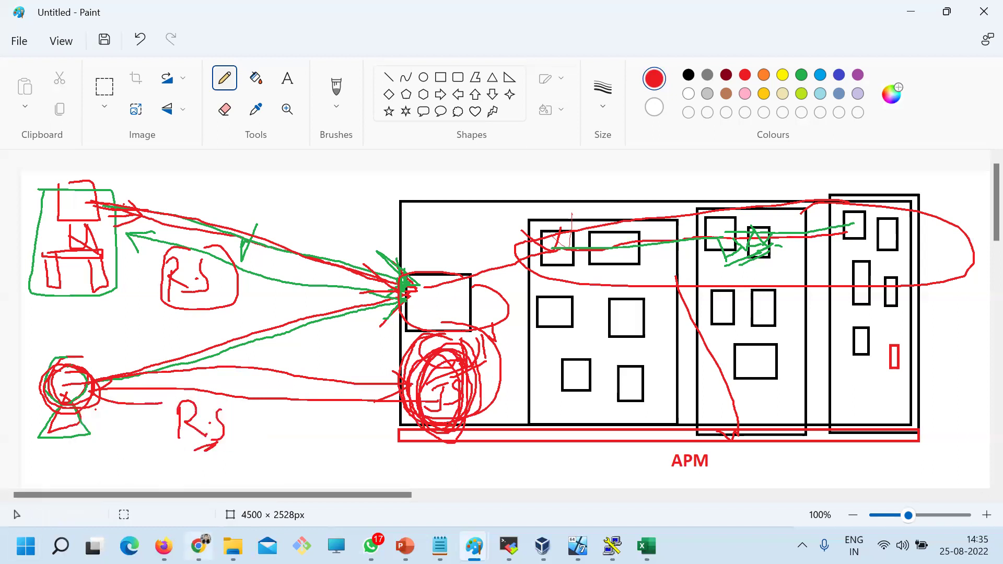
- Switch back to Datadog in Chrome and open Real User Monitoring
click(167, 460)
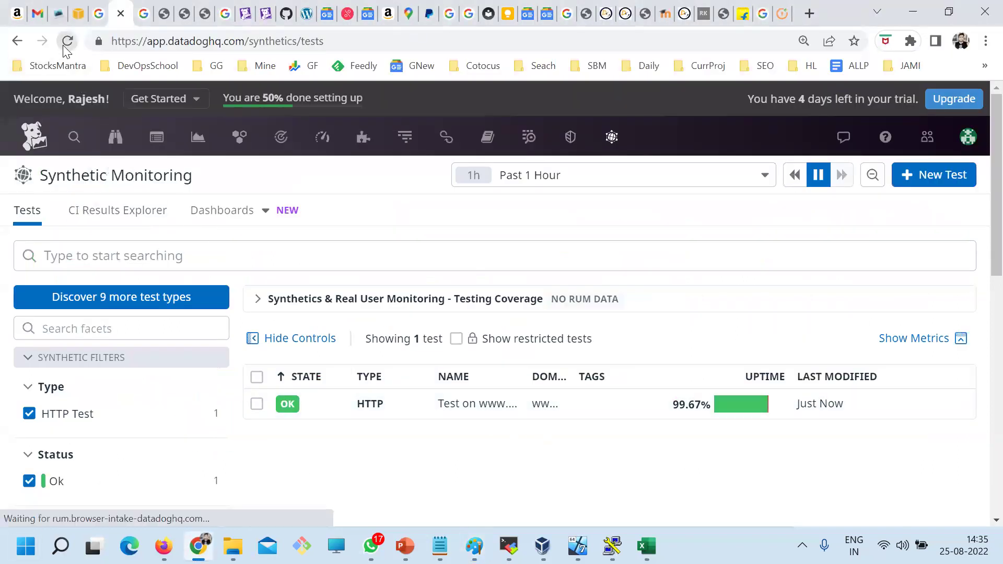
mouse_move(198, 137)
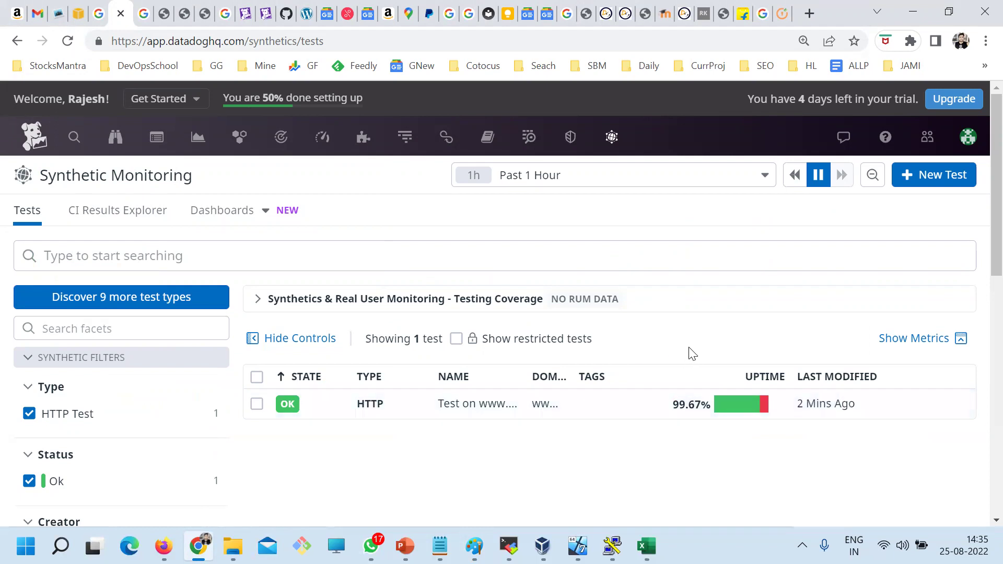
mouse_move(600, 141)
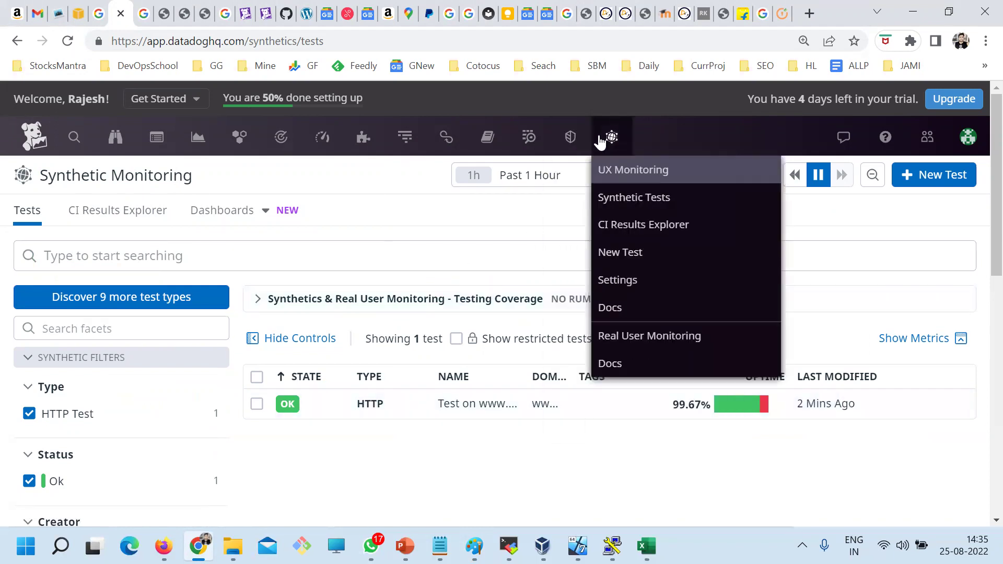
click(669, 340)
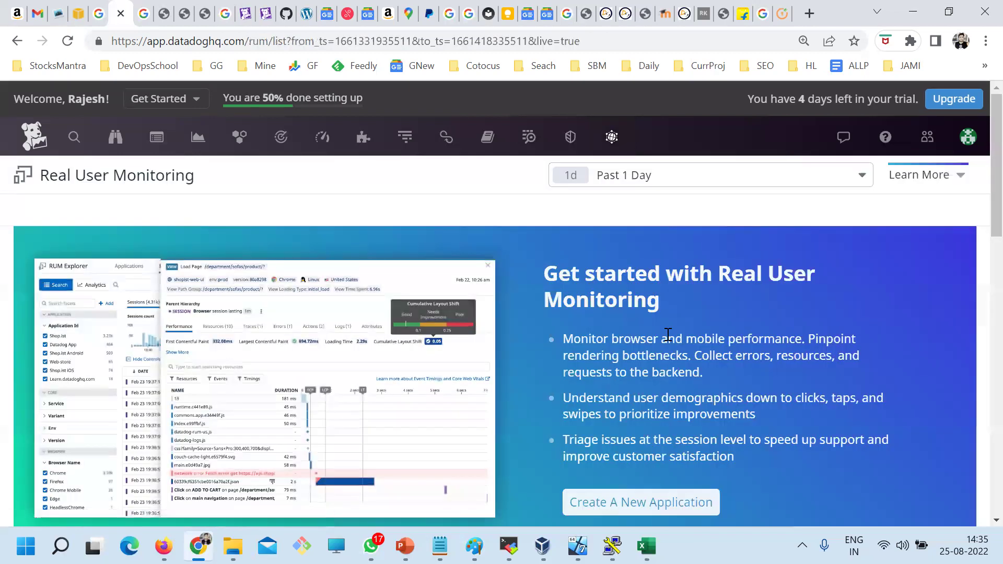
- Create a new RUM application of type JS, named after the monitored website's domain without "www"
scroll(868, 339, down, 5)
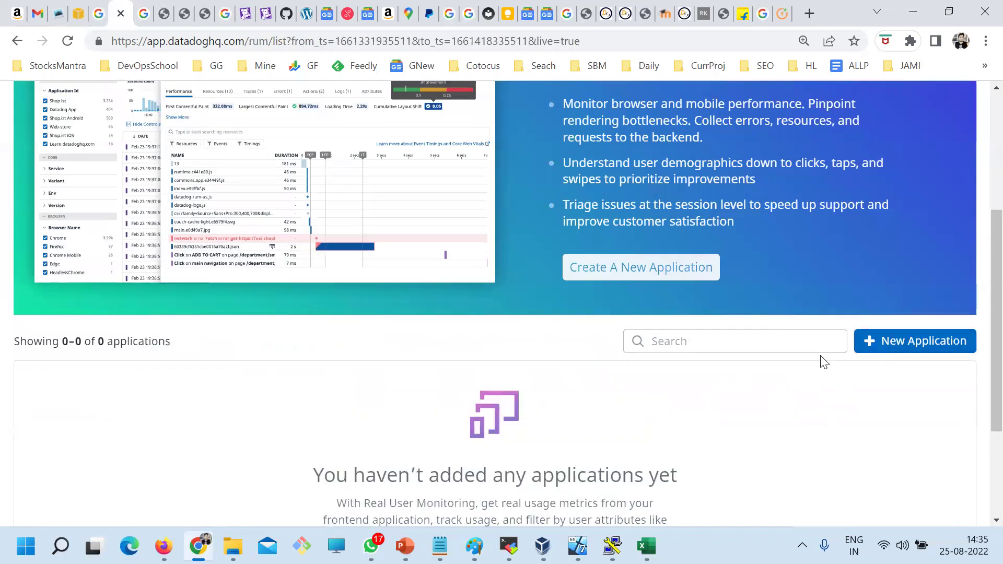
scroll(836, 313, down, 3)
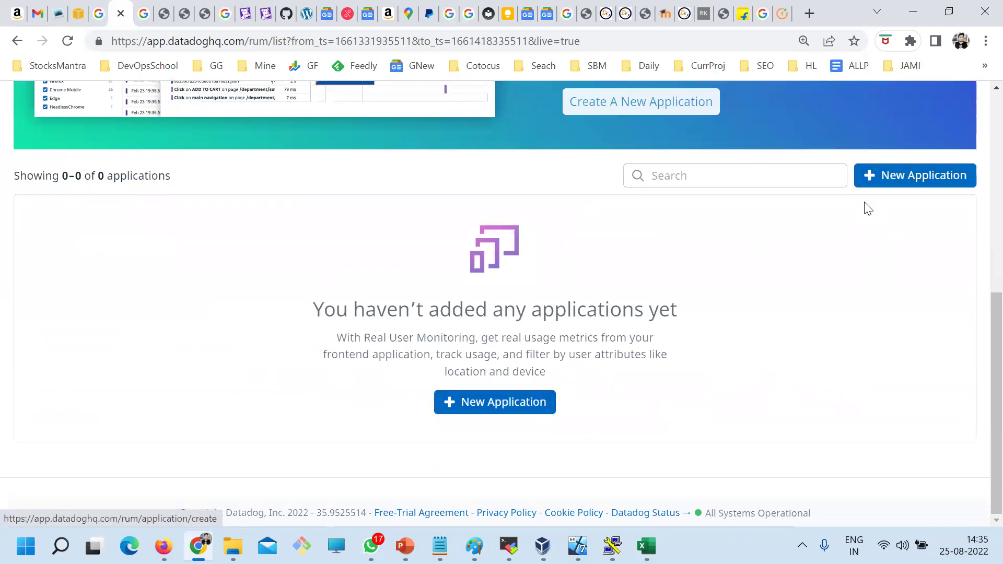
click(877, 184)
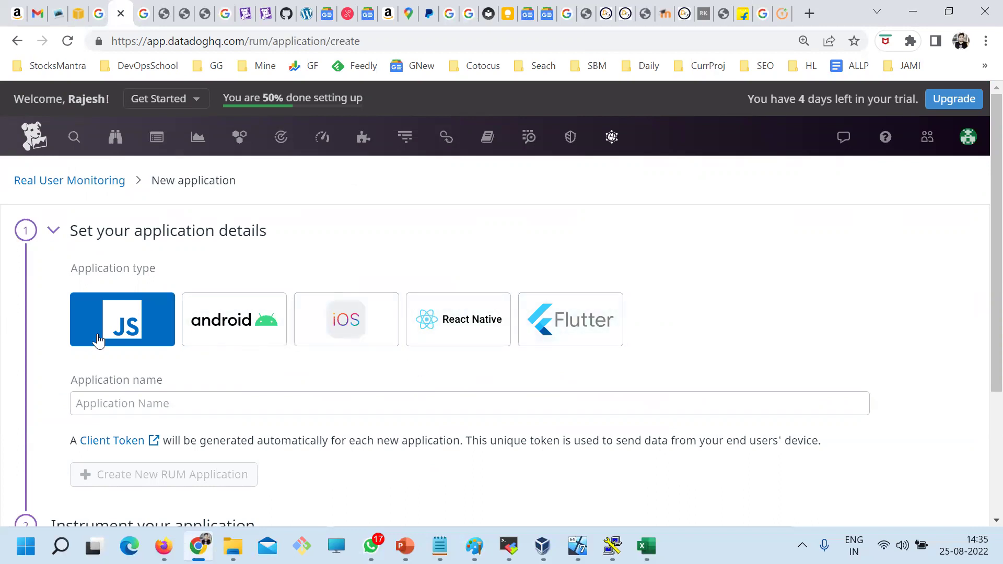
scroll(327, 394, down, 3)
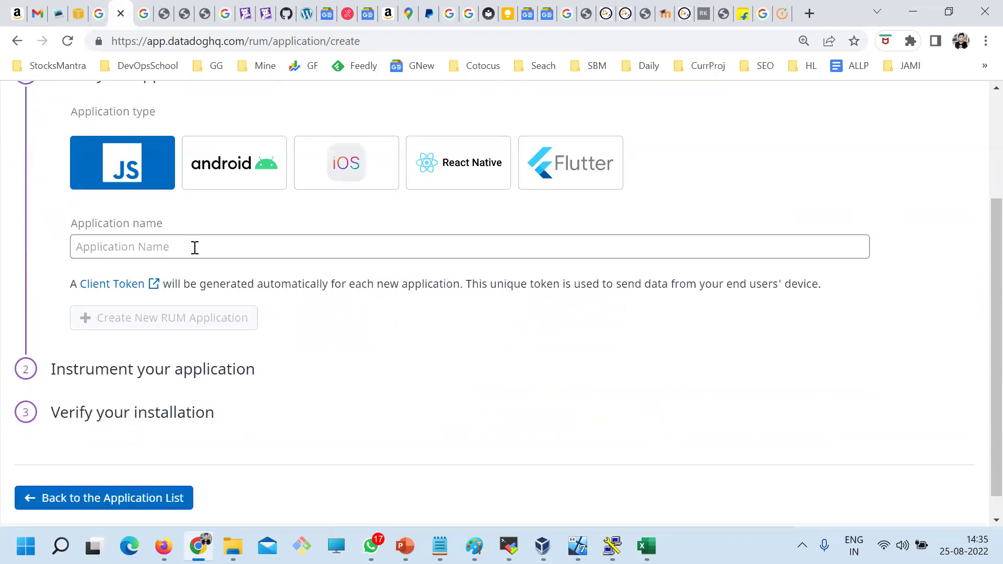
click(195, 247)
text(rajesh)
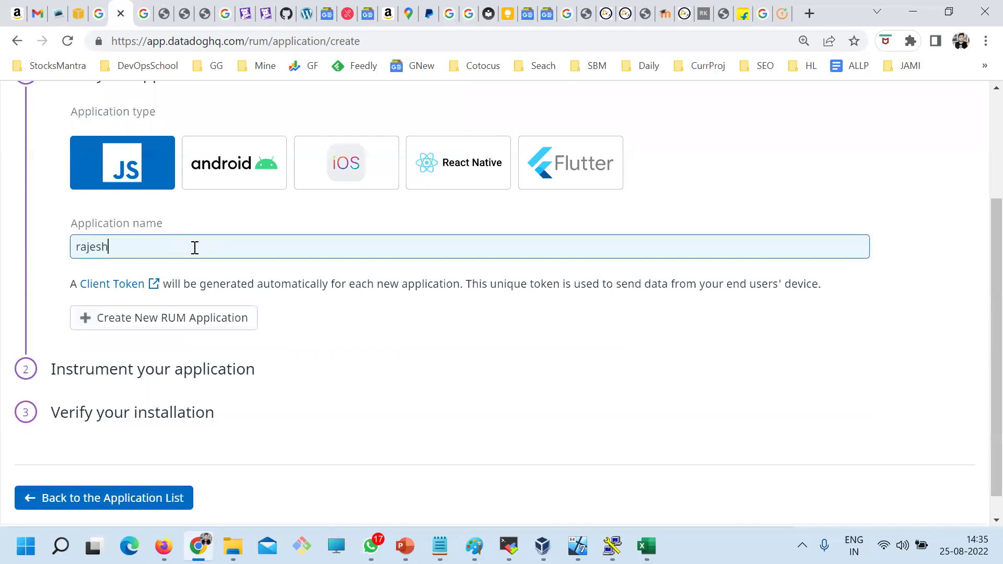
text(kumar.xyz)
scroll(241, 349, down, 1)
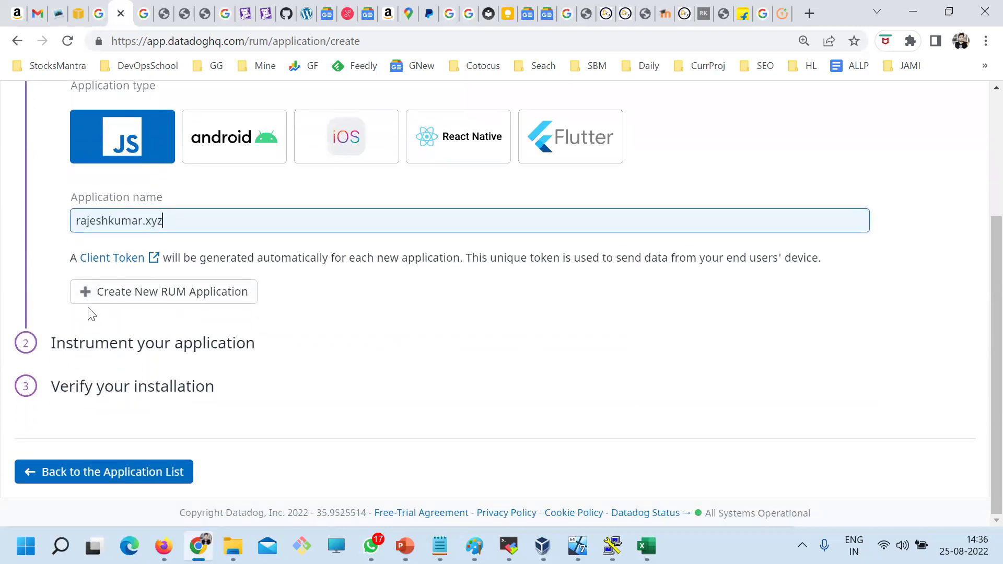
click(284, 291)
scroll(180, 331, up, 3)
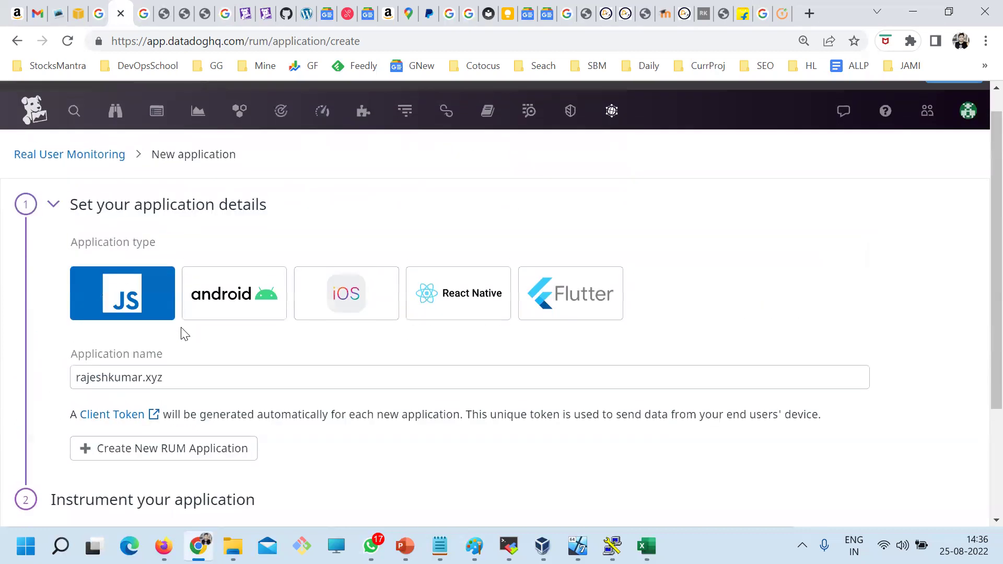
scroll(255, 374, down, 3)
click(131, 293)
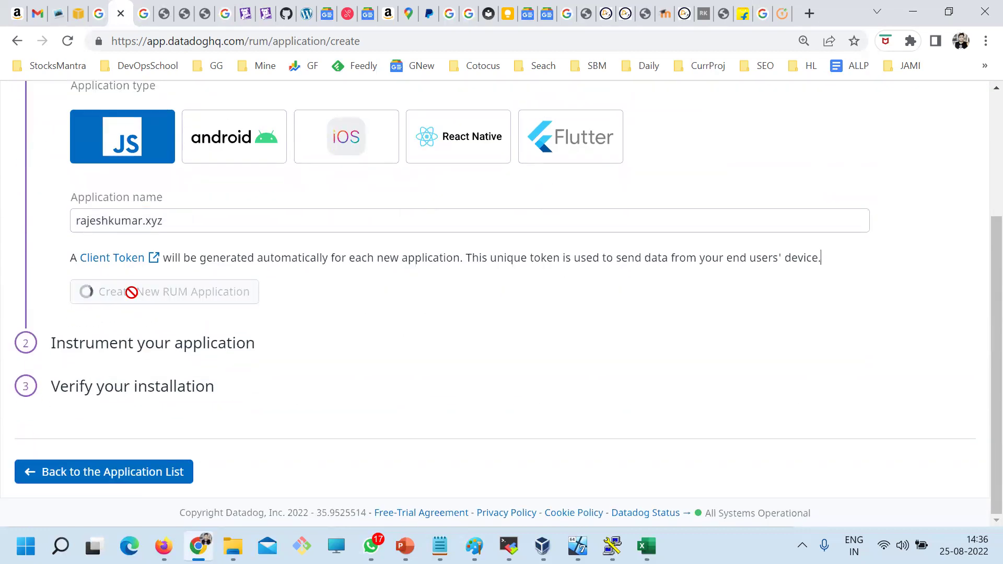
- Examine the NPM instrumentation code for initializing browser RUM in the new application
scroll(271, 342, down, 3)
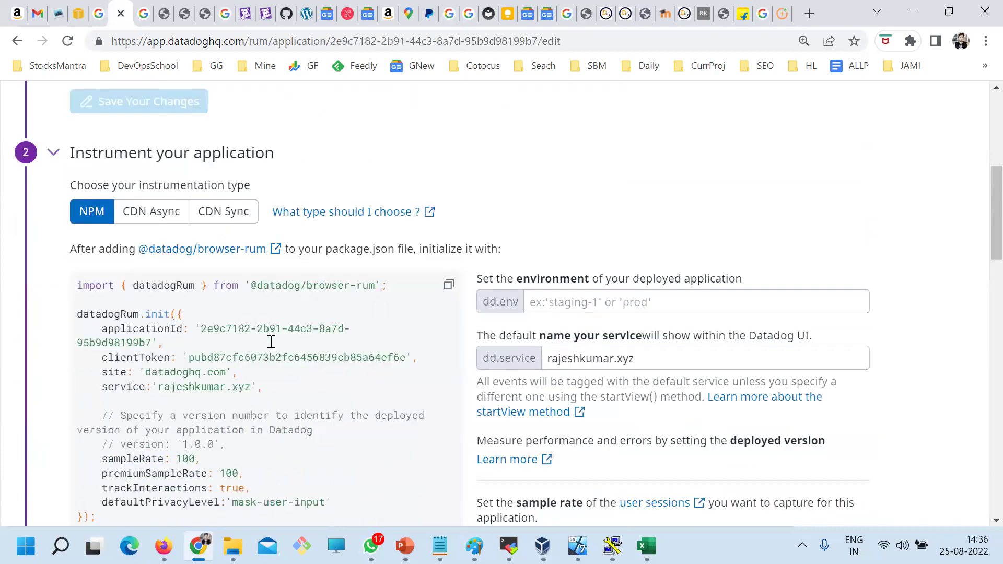
scroll(107, 319, down, 2)
drag(79, 208, 344, 468)
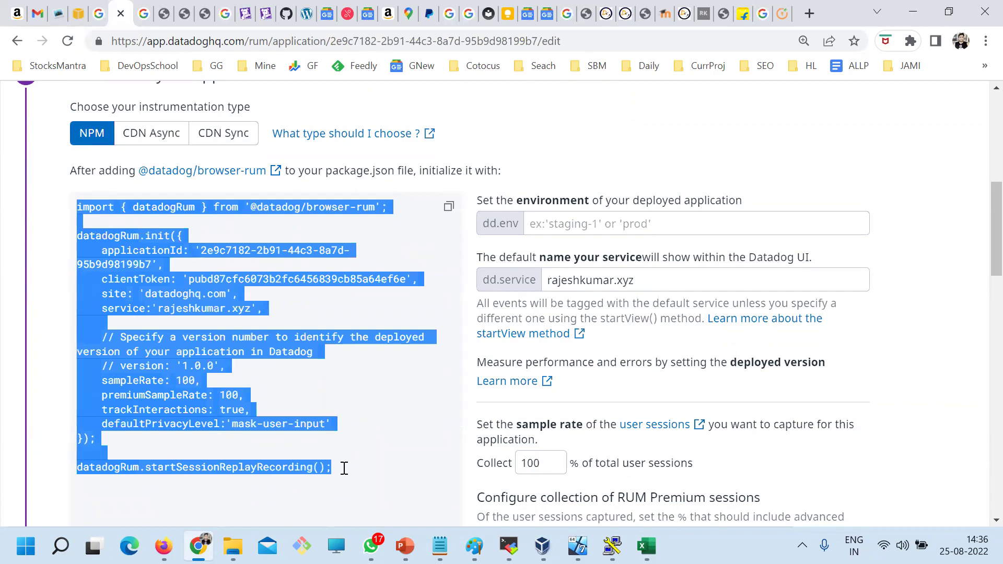
click(245, 413)
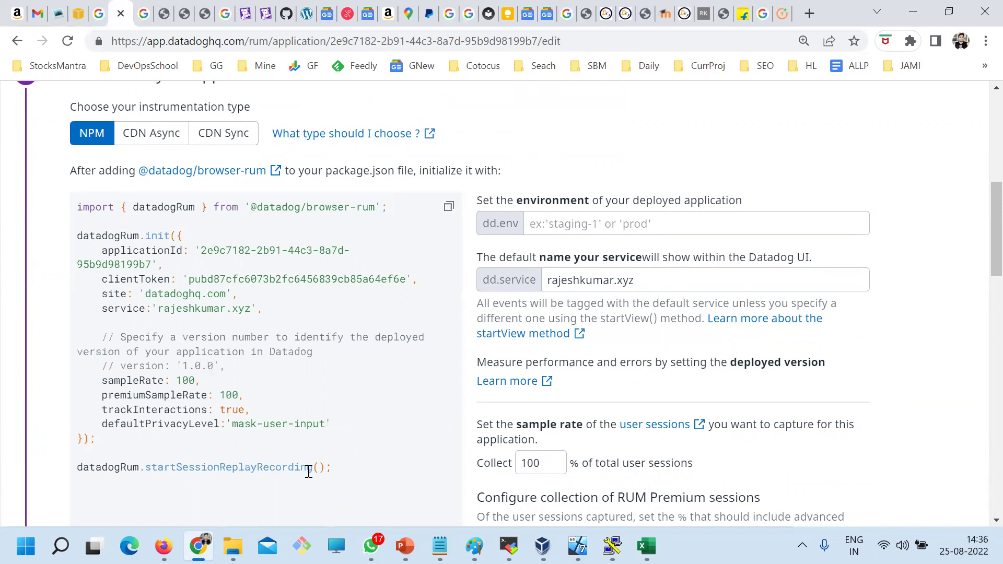
- Set the instrumentation type to CDN Async and look through its generated script
drag(331, 468, 250, 410)
click(86, 234)
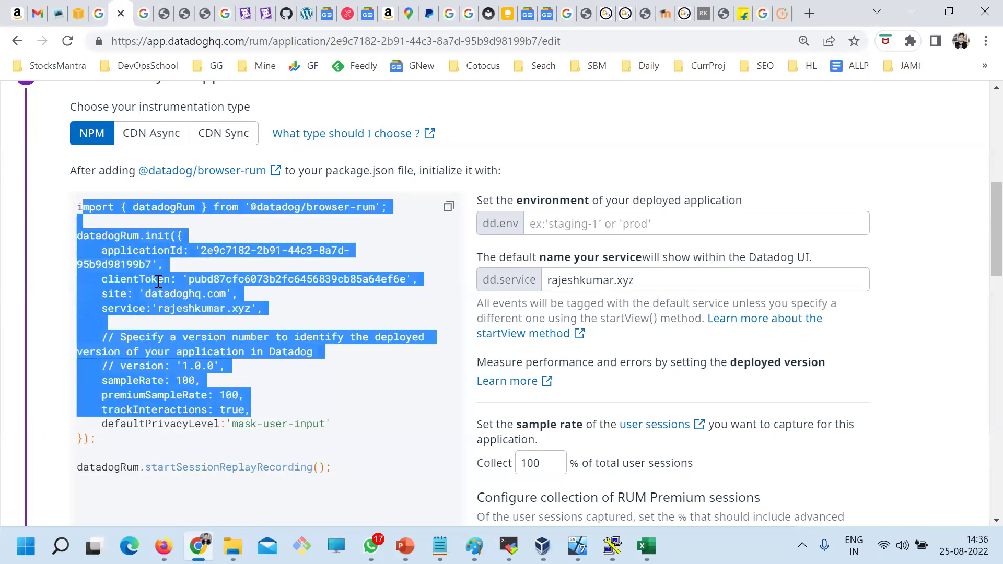
scroll(169, 307, up, 1)
click(138, 210)
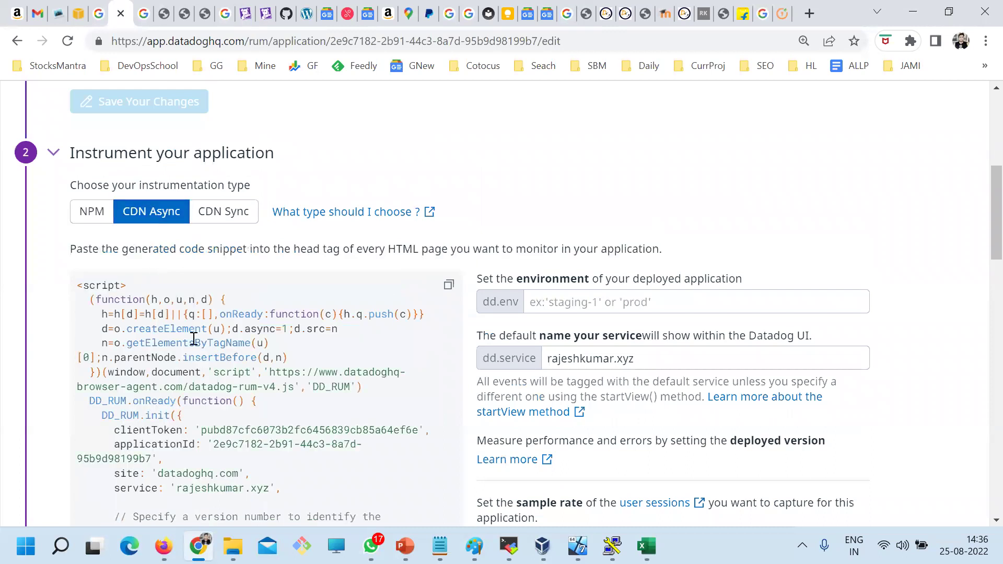
scroll(99, 286, down, 1)
drag(78, 209, 242, 370)
scroll(209, 350, down, 2)
scroll(251, 381, up, 4)
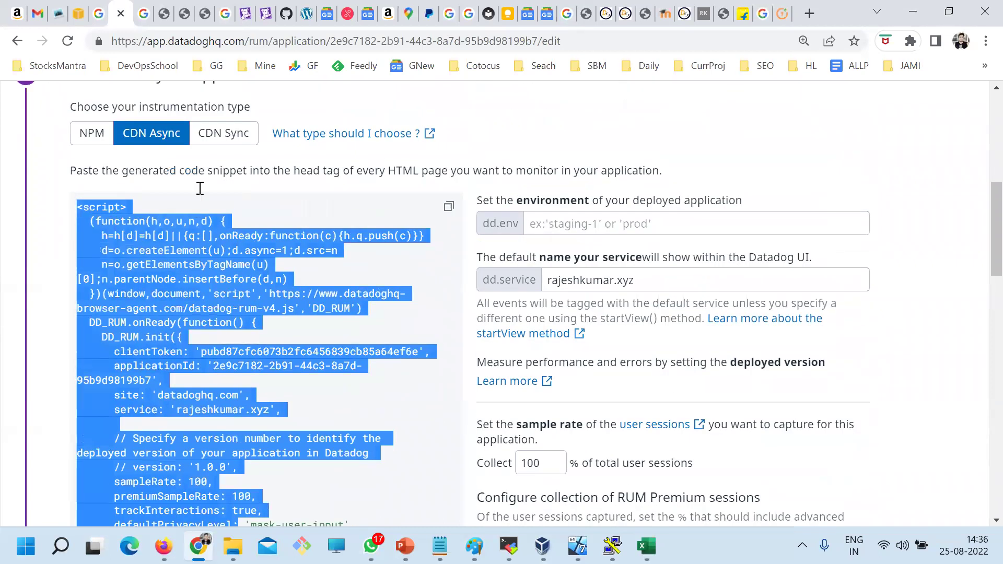
- Compare the CDN Sync snippet with the CDN Async one, leaving CDN Async selected
click(217, 131)
click(162, 133)
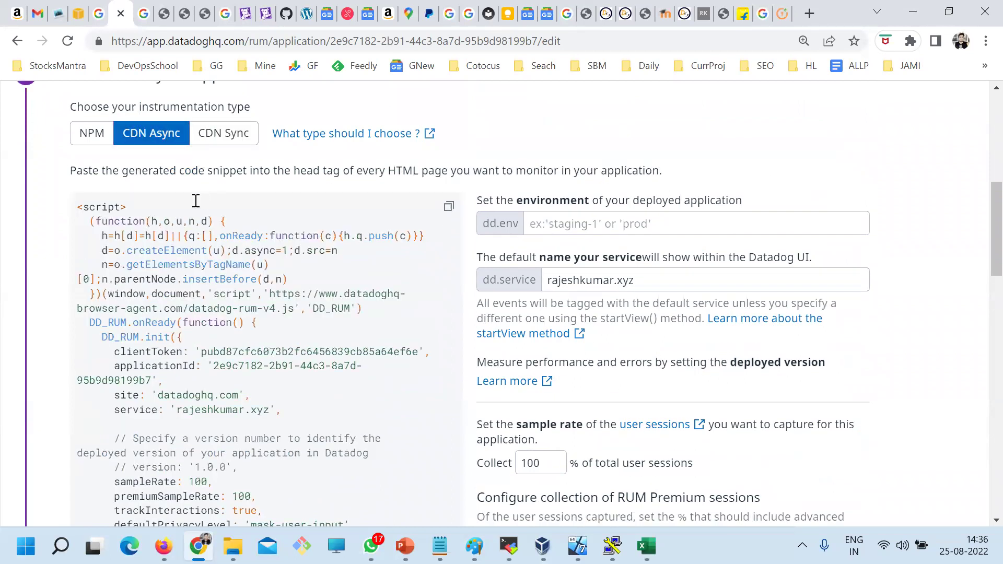
click(223, 134)
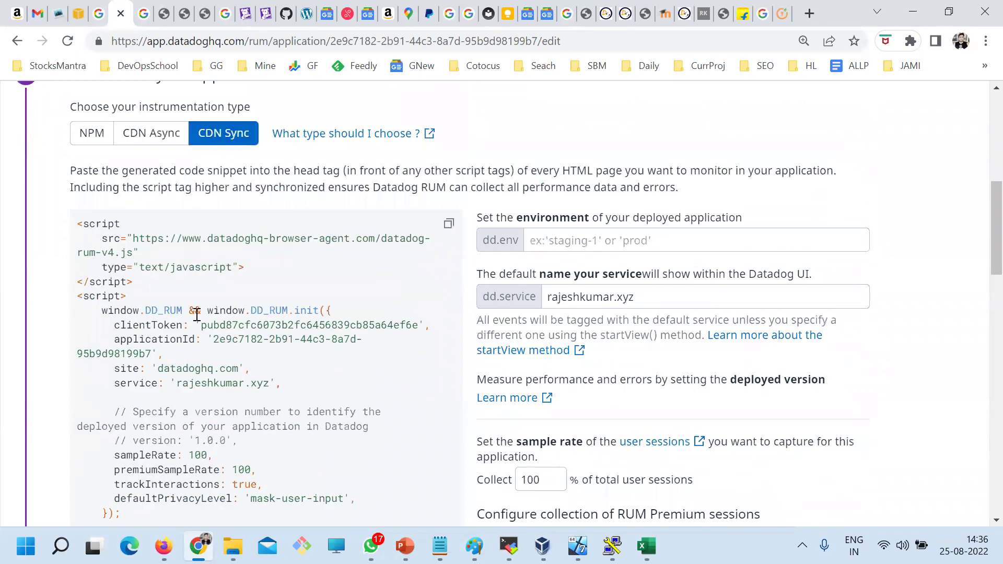
click(175, 137)
- Set the environment of the deployed application to prod
click(565, 220)
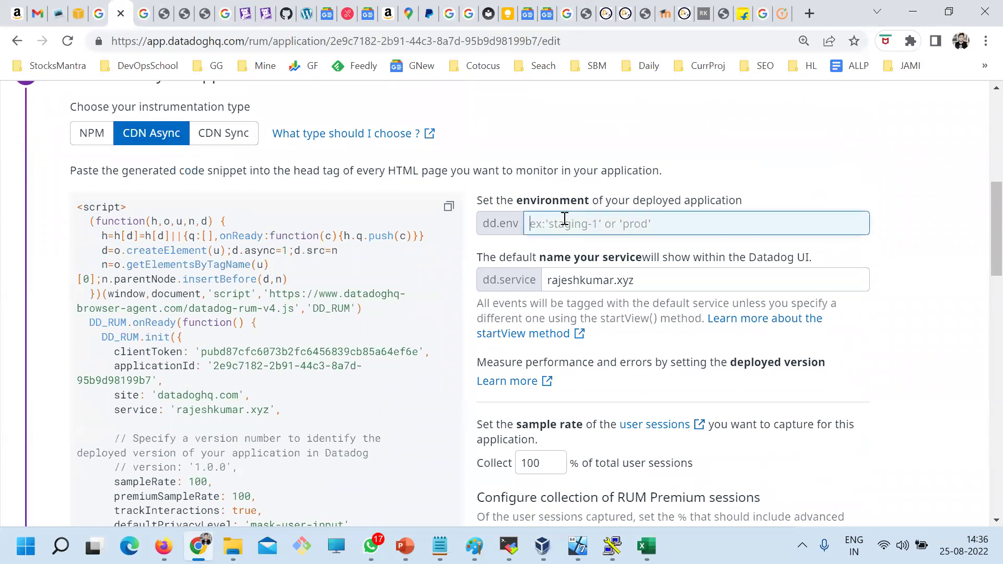
text(prod)
click(572, 280)
triple_click(571, 281)
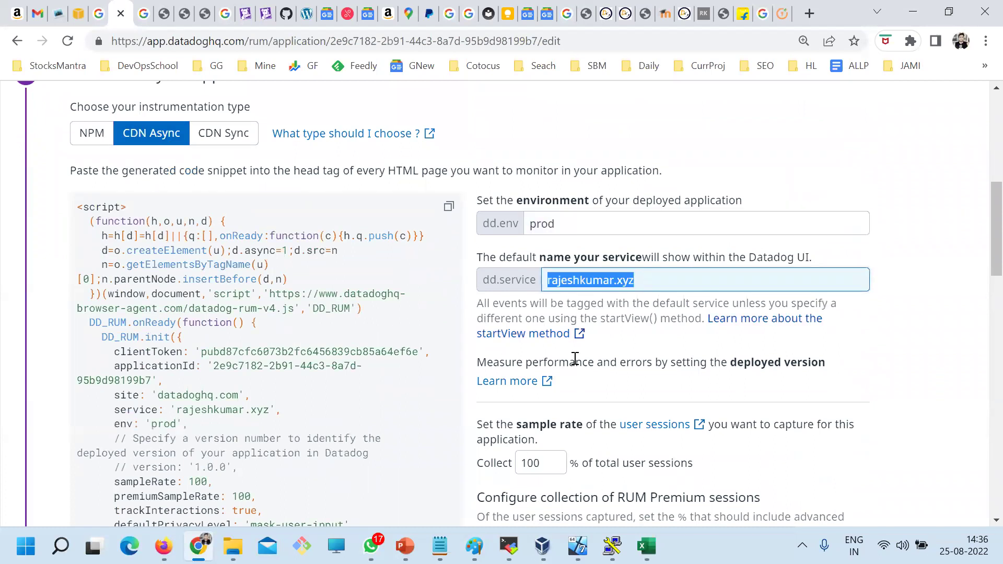
- Select the entire generated CDN Async script, up to its opening script tag
scroll(582, 376, down, 10)
scroll(654, 363, up, 6)
drag(168, 334, 68, 195)
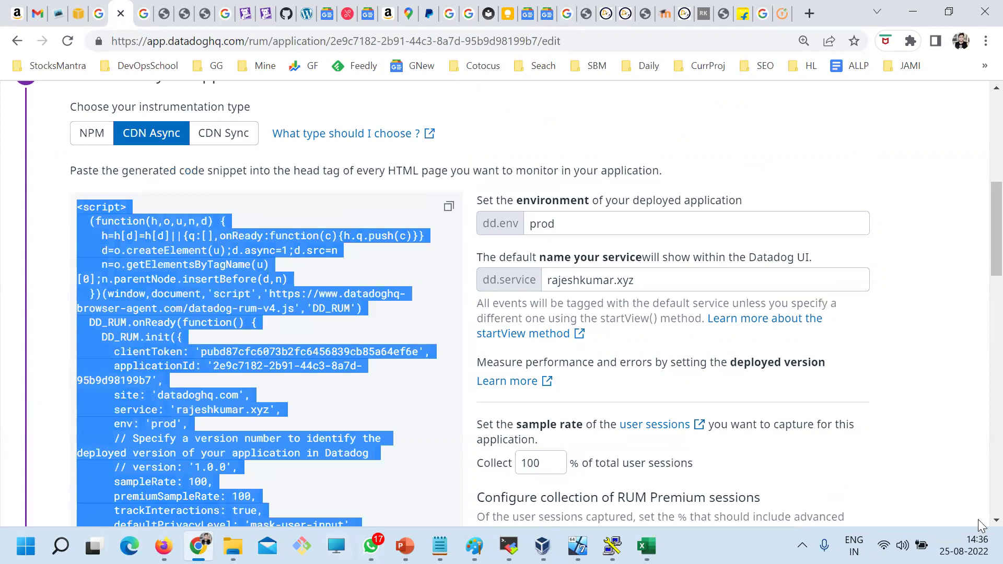
- Open mRemoteNG from the desktop, dismiss the PuTTY configuration and connect to the monitored website's server under DevOps Sites
click(1000, 554)
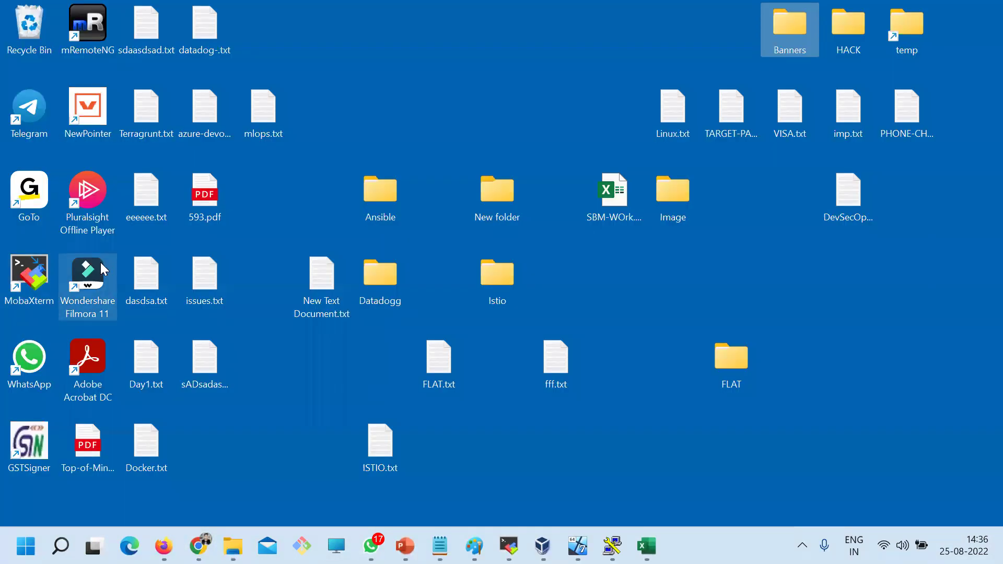
click(92, 23)
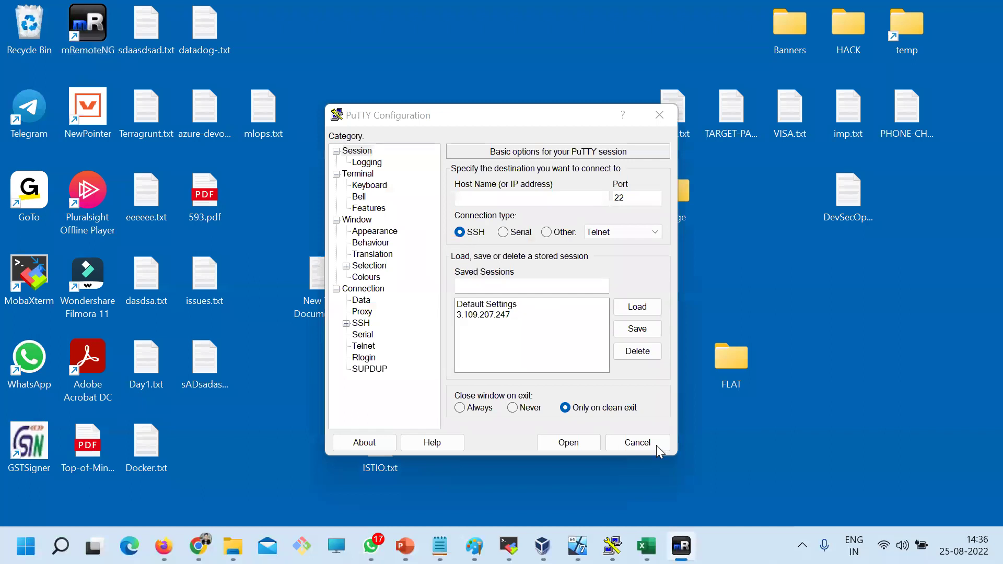
click(653, 442)
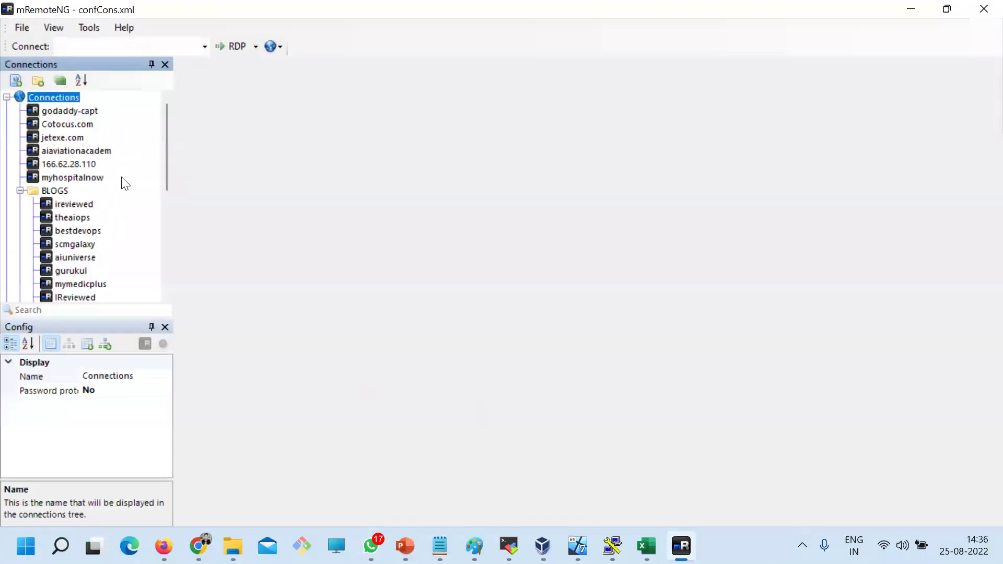
scroll(134, 194, down, 2)
scroll(131, 225, down, 1)
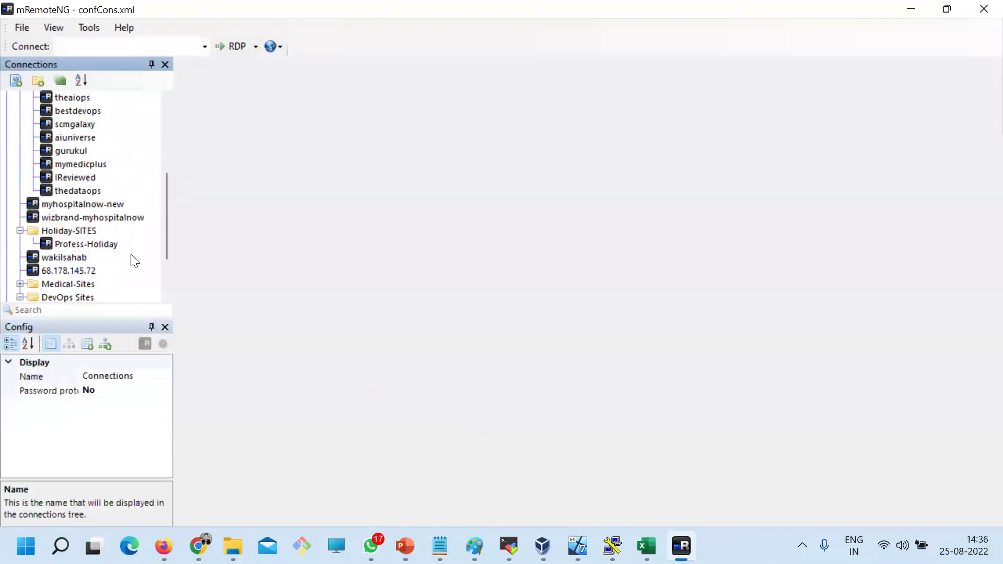
scroll(132, 260, down, 2)
double_click(97, 270)
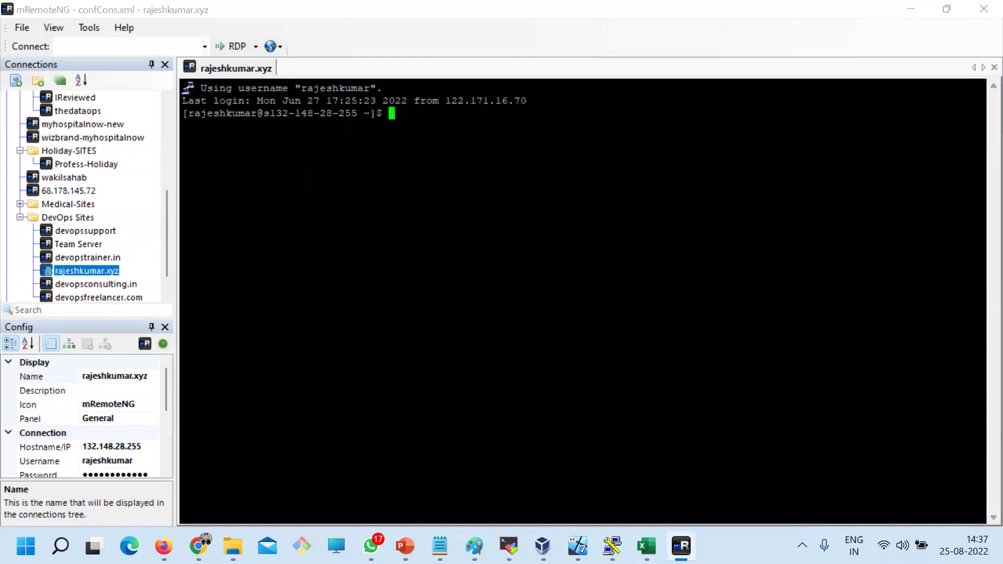
- Clear the terminal and list the contents of the server's home directory with ls
text(ls)
key(ctrl+l)
key(Return)
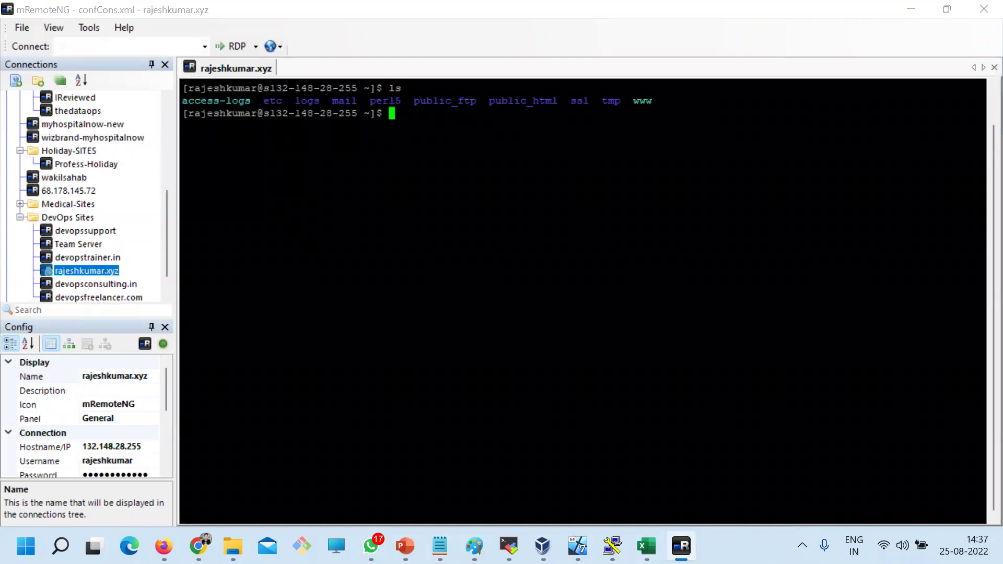
- Change into the public_html directory and list its files
text(cd public_h)
key(Tab)
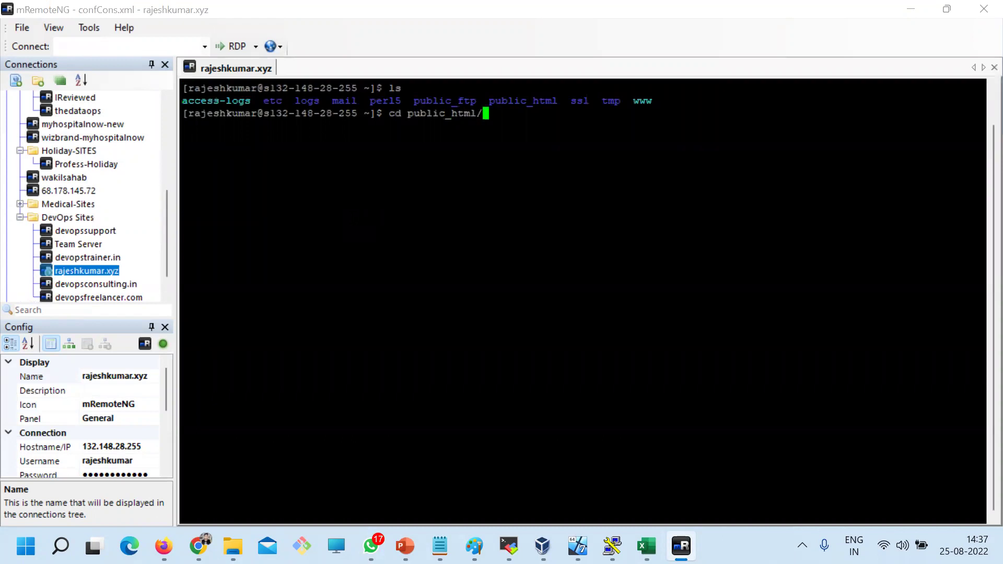
key(Return)
text(ls)
key(Return)
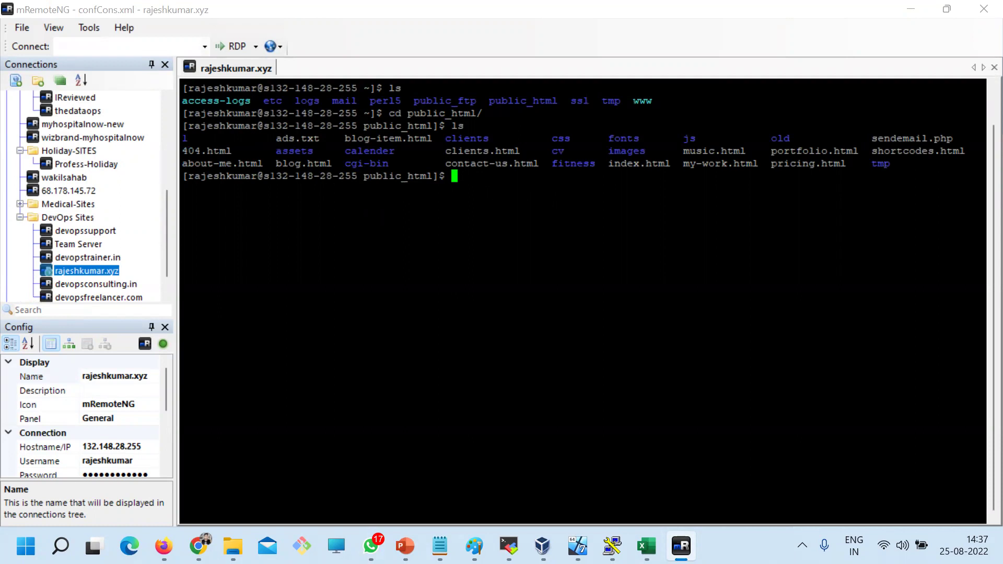
- Open index.html in vi and delete the AppDynamics adrum script block above the closing body tag
text(vi index.html)
key(Return)
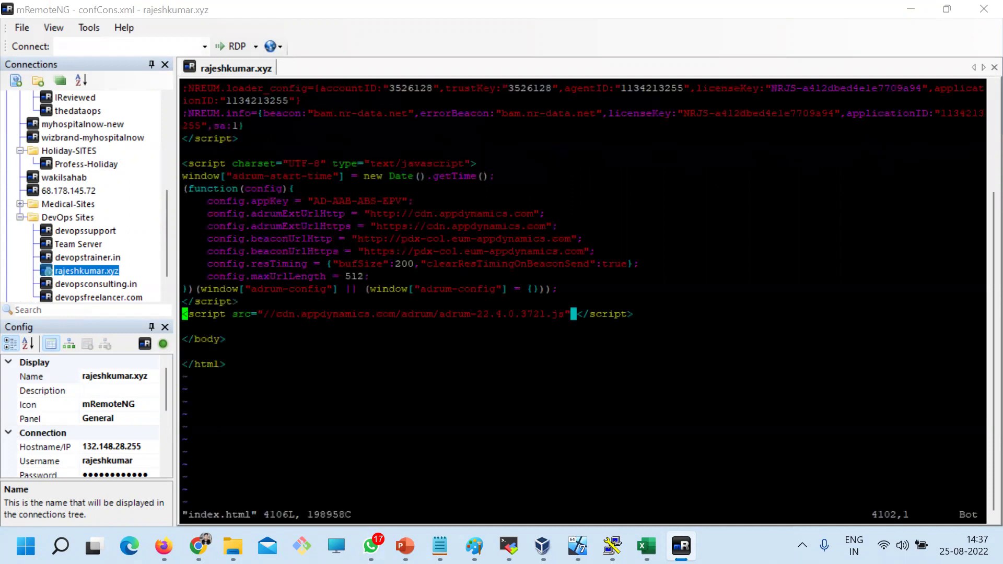
key(Up)
key(Up)
key(Up)
key(Up)
key(Up)
key(Up)
key(Up)
key(Up)
key(Up)
key(Up)
key(Up)
key(Up)
key(d)
key(d)
key(d)
key(d)
key(d)
key(d)
key(d)
key(d)
key(d)
key(d)
key(d)
key(d)
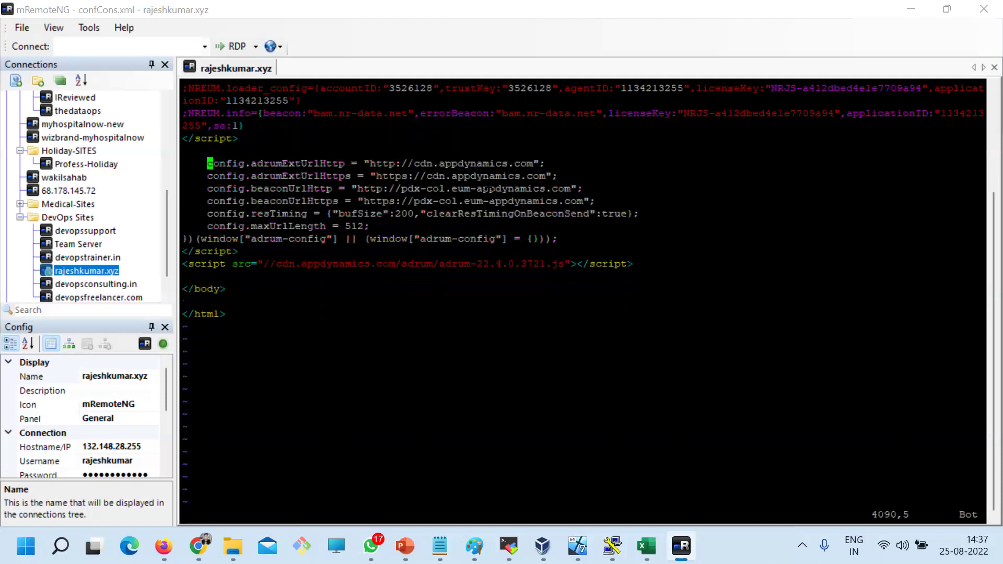
key(d)
key(d)
key(d)
key(d)
key(d)
key(d)
key(d)
key(d)
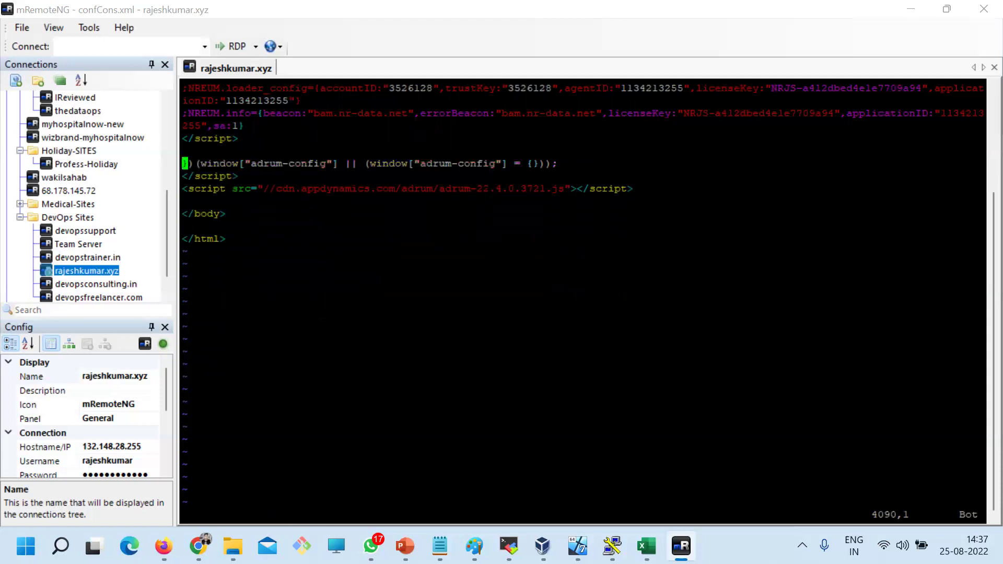
drag(401, 189, 294, 189)
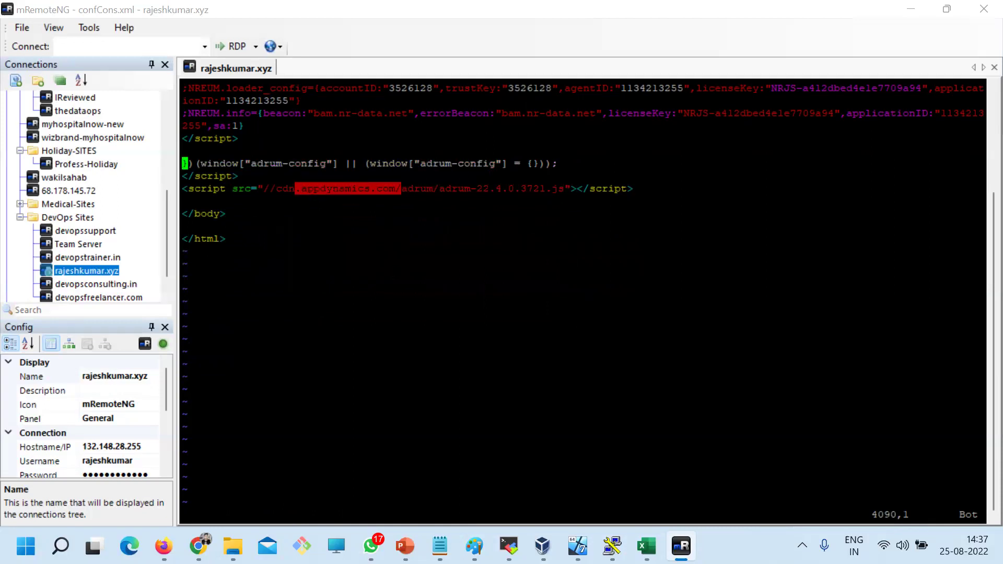
key(d)
key(d)
key(d)
key(d)
key(d)
key(d)
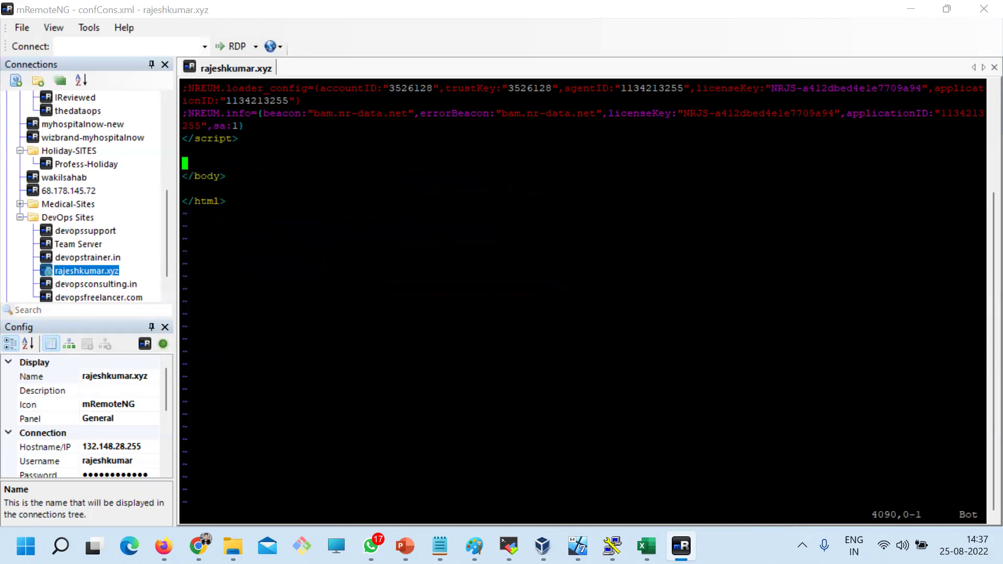
- Delete the old Datadog RUM script block between the closing style tag and the New Relic script in index.html
key(k)
key(k)
key(k)
key(k)
key(k)
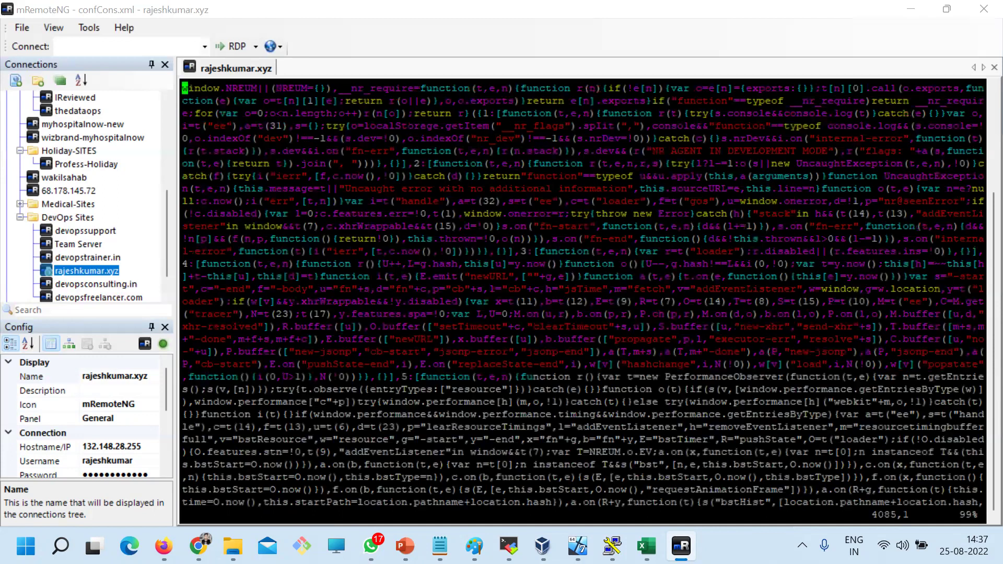
key(k)
key(k)
key(k)
key(k)
key(k)
key(k)
key(k)
key(k)
key(k)
key(k)
key(k)
key(k)
key(k)
key(k)
key(k)
key(k)
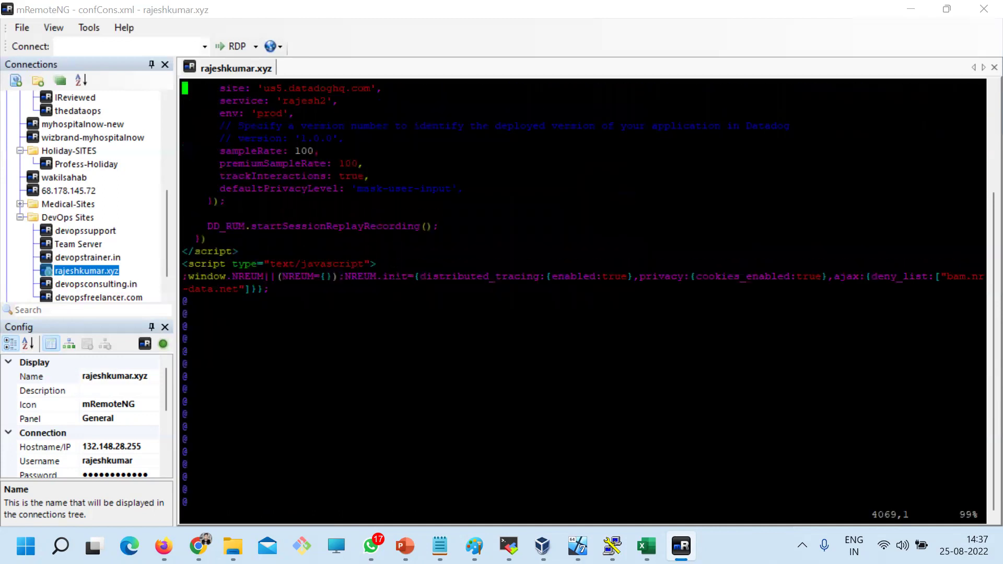
scroll(582, 300, up, 4)
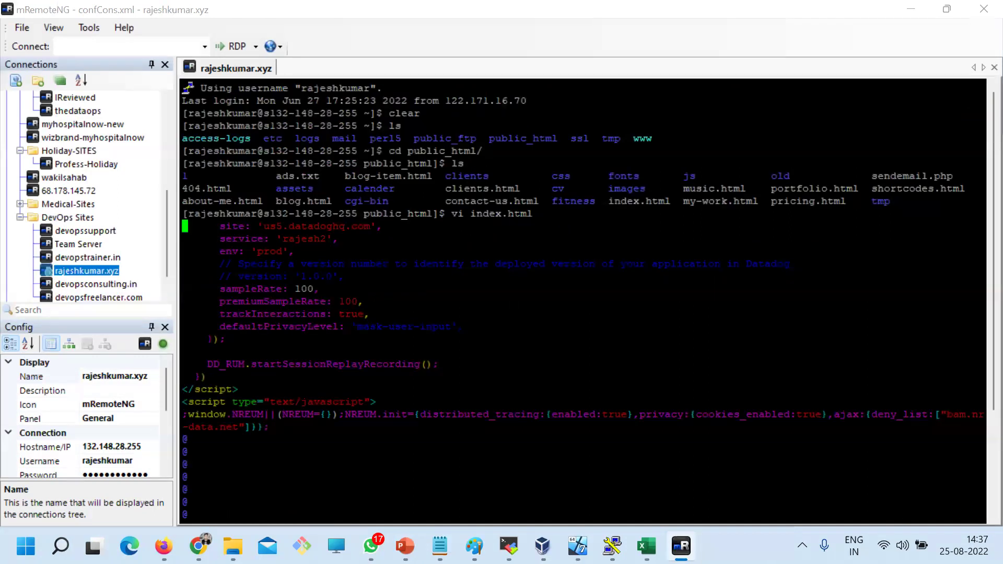
key(k)
key(k)
key(k)
key(k)
key(k)
key(k)
key(k)
key(k)
key(k)
key(k)
key(k)
key(k)
key(k)
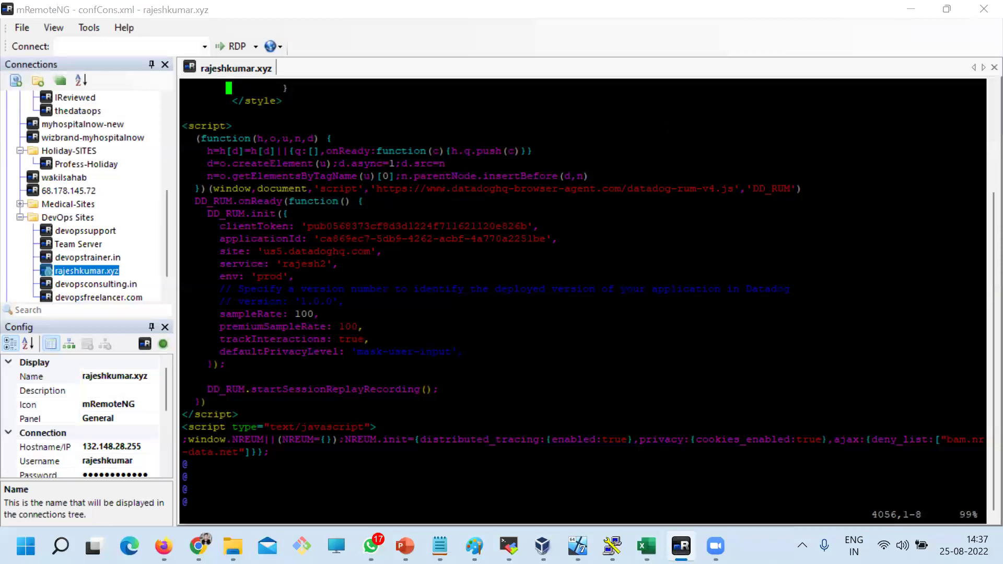
scroll(579, 301, up, 1)
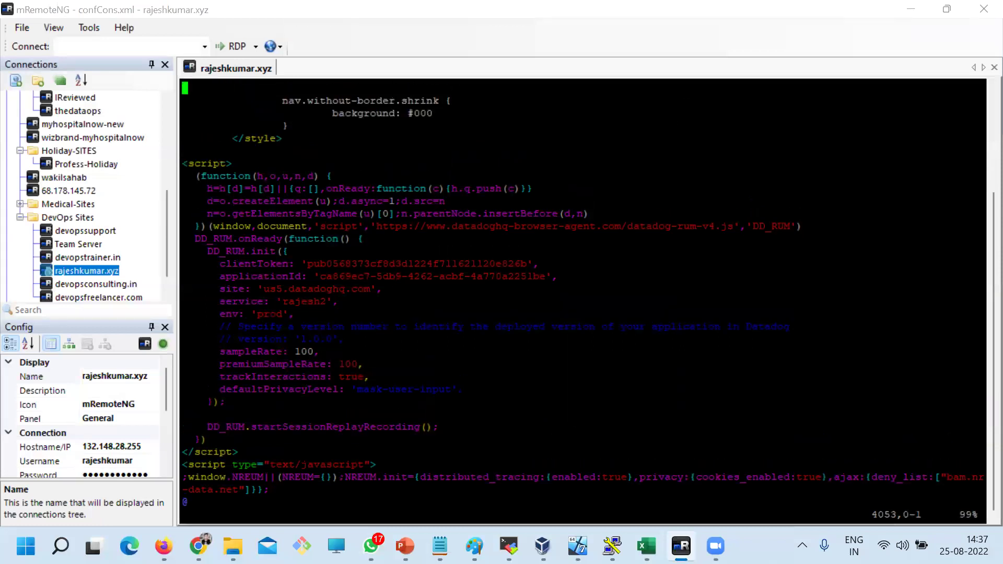
key(Down)
key(Down)
key(Down)
key(Down)
key(Up)
key(d)
key(d)
key(d)
key(d)
key(d)
key(d)
key(d)
key(d)
key(d)
key(d)
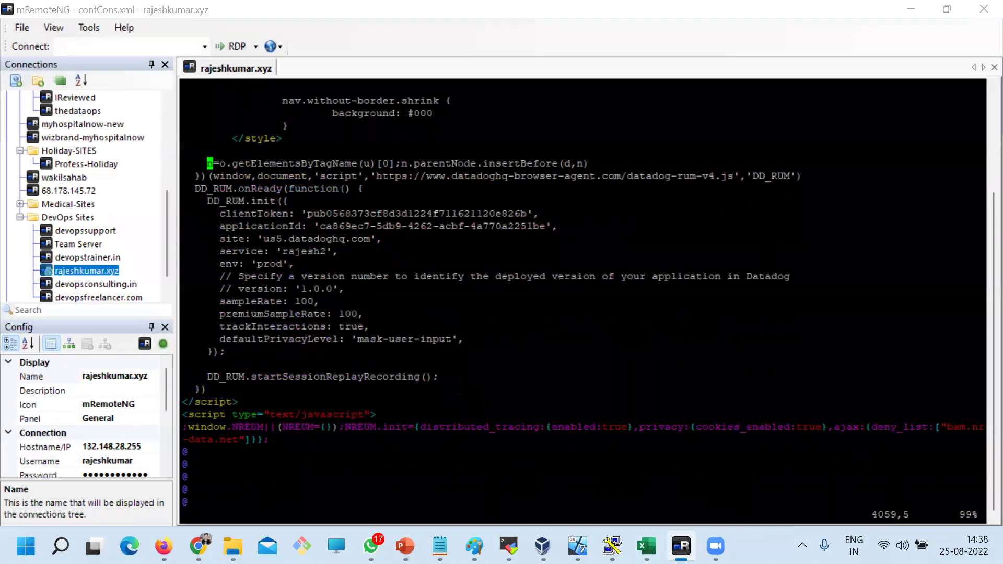
key(d)
key(d)
key(d)
key(d)
key(d)
key(d)
key(d)
key(d)
key(d)
key(d)
key(d)
key(d)
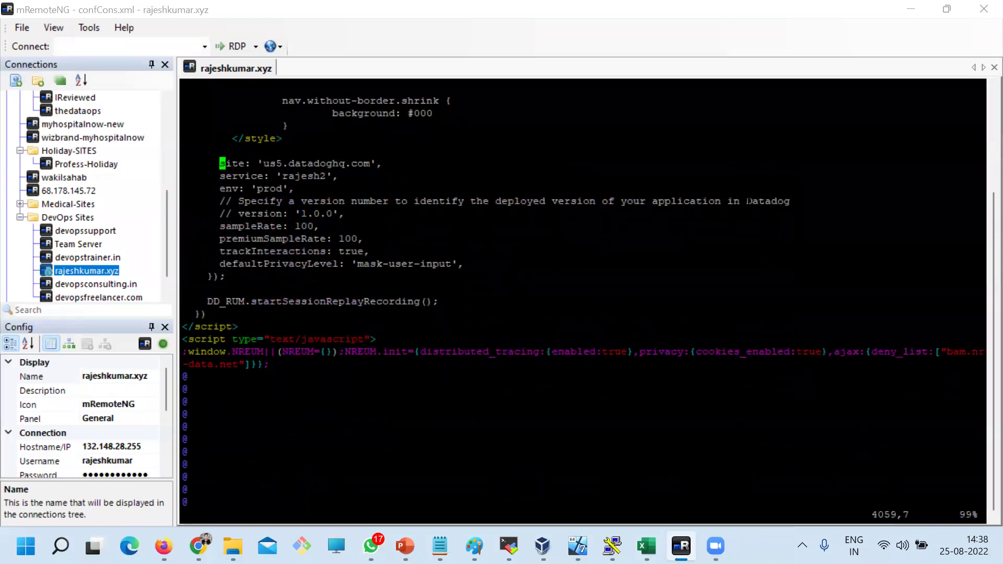
key(d)
key(d)
key(d)
key(d)
key(d)
key(d)
key(d)
key(d)
key(d)
key(d)
key(d)
key(d)
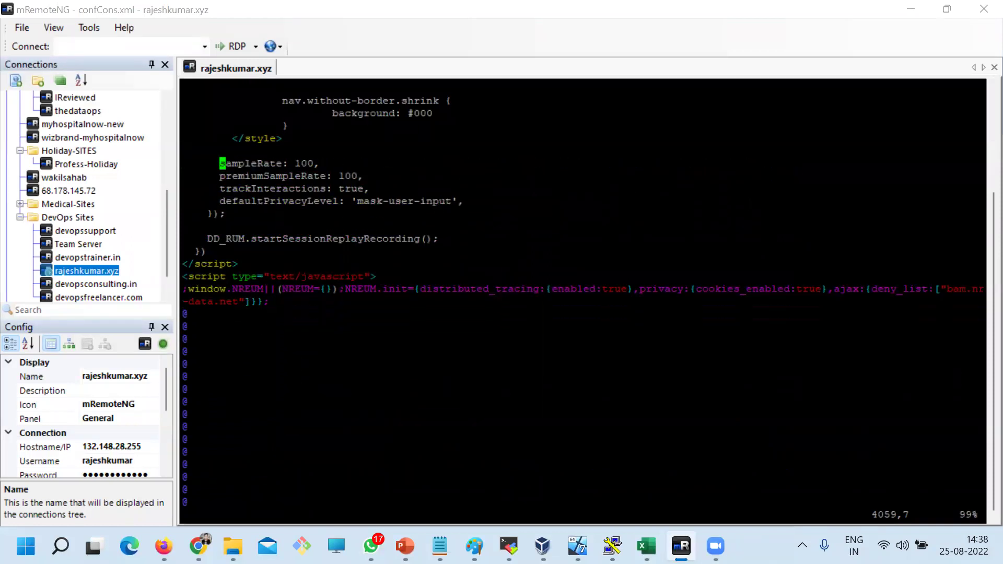
key(d)
key(d)
key(d)
key(d)
key(d)
key(d)
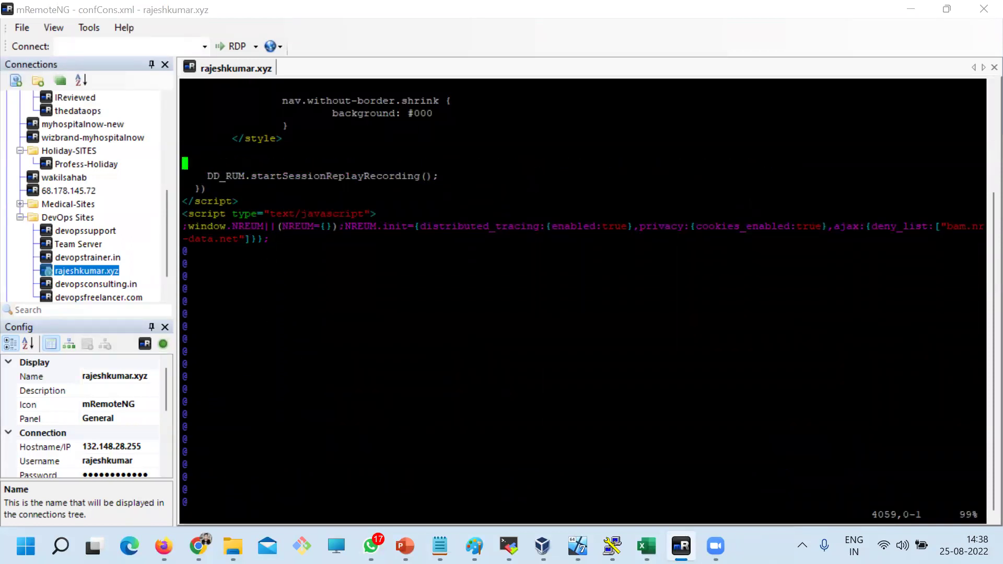
key(d)
key(d)
key(d)
key(d)
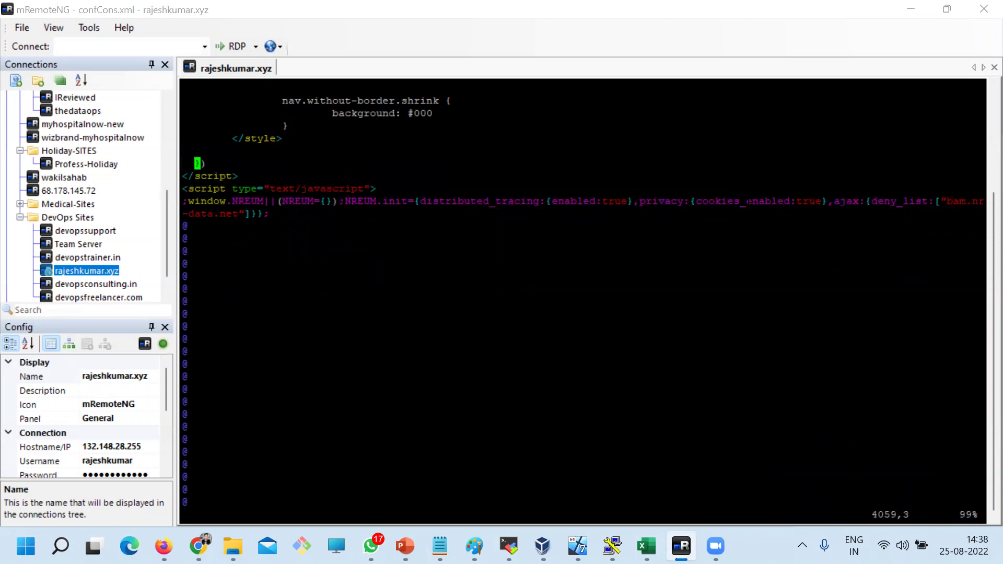
key(d)
key(d)
key(d)
key(d)
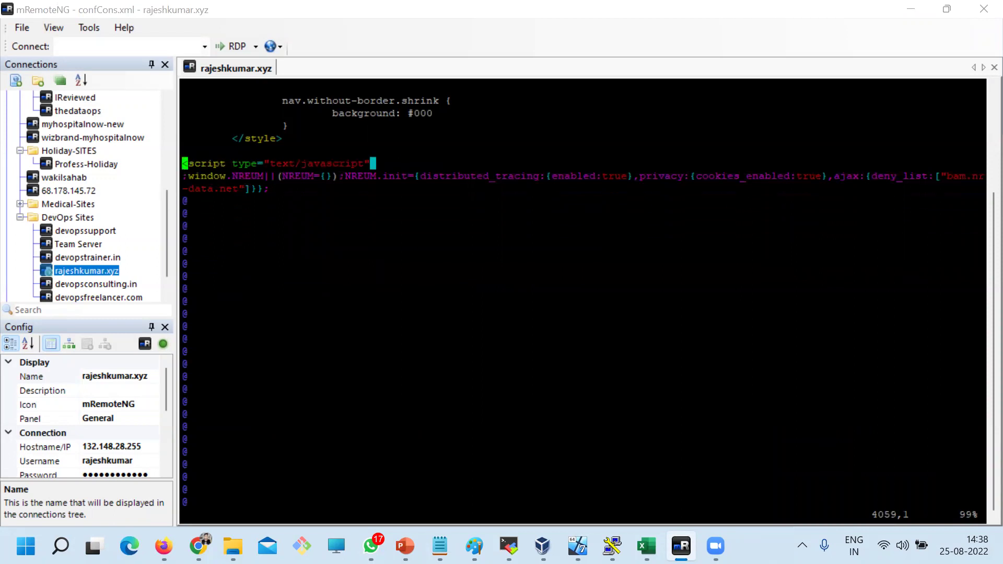
- Delete the New Relic NREUM script block above the closing body tag
key(d)
key(d)
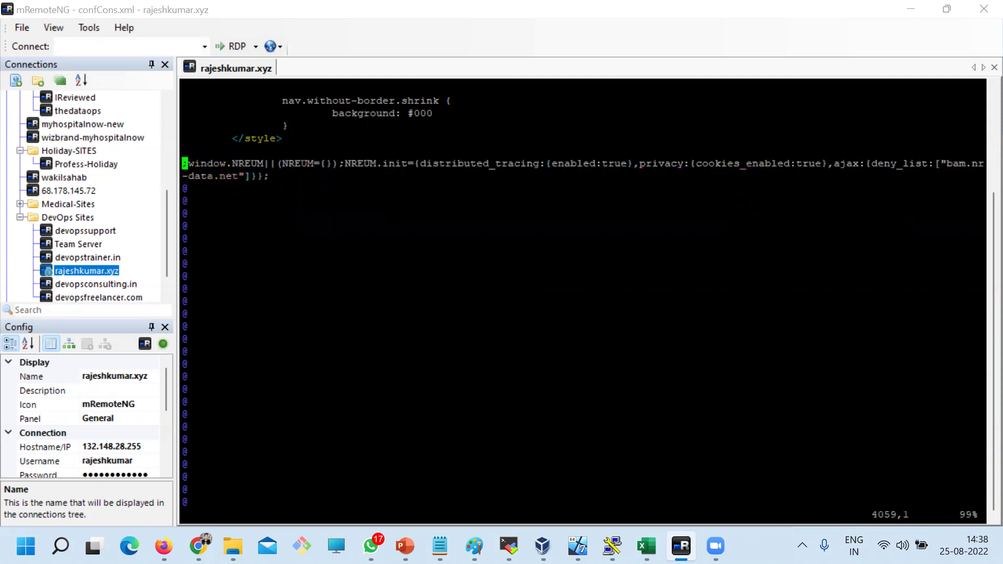
key(d)
key(d)
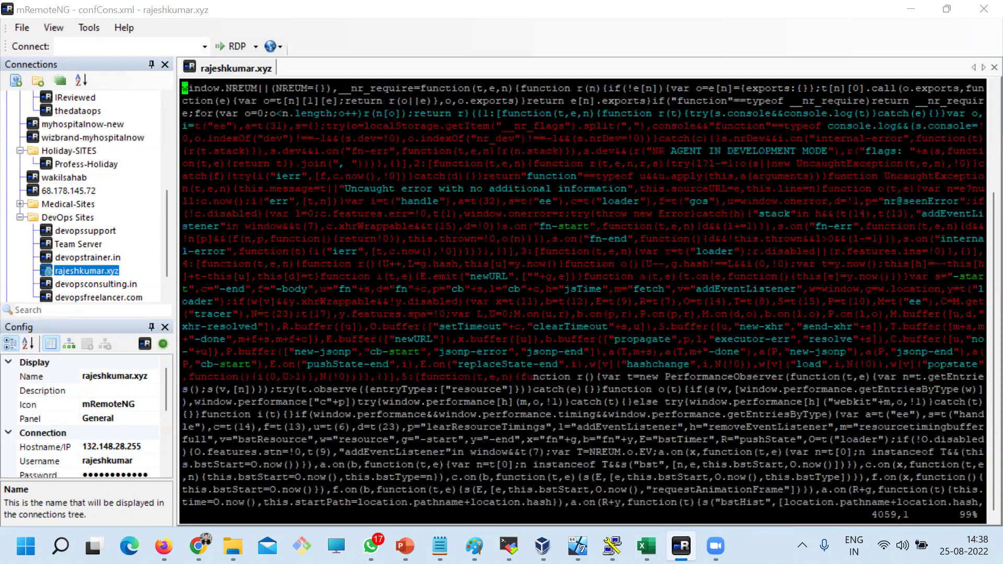
key(d)
key(d)
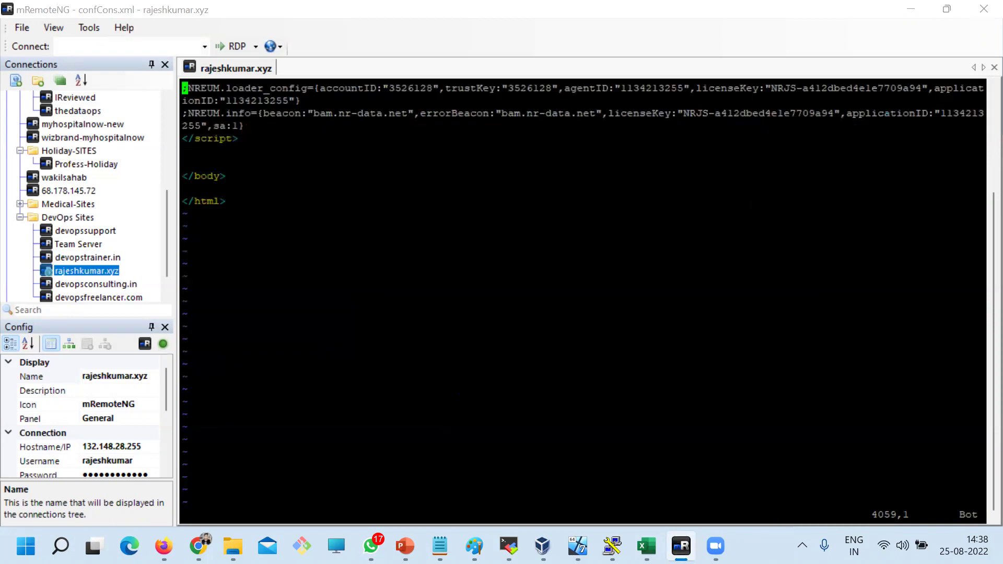
key(d)
key(d)
key(d)
key(d)
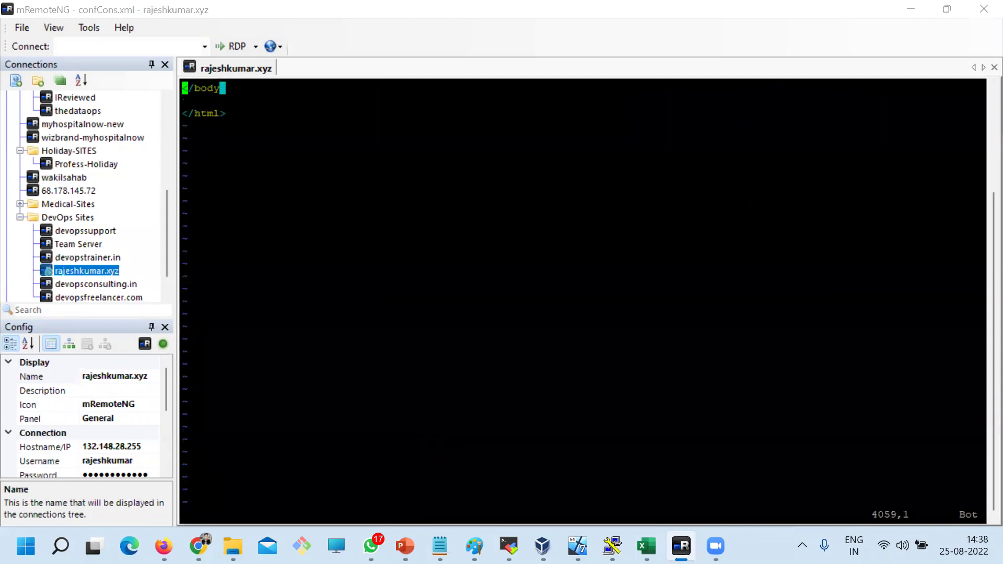
- Start inserting text above the closing body tag and add several blank lines there
key(O)
key(Return)
key(Return)
key(Return)
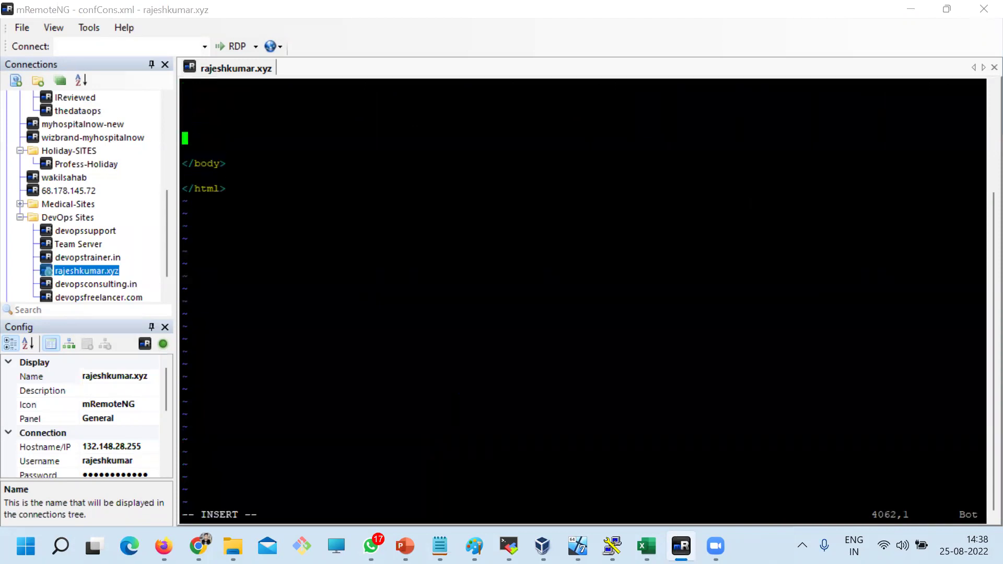
text(.appdynamics.com/)
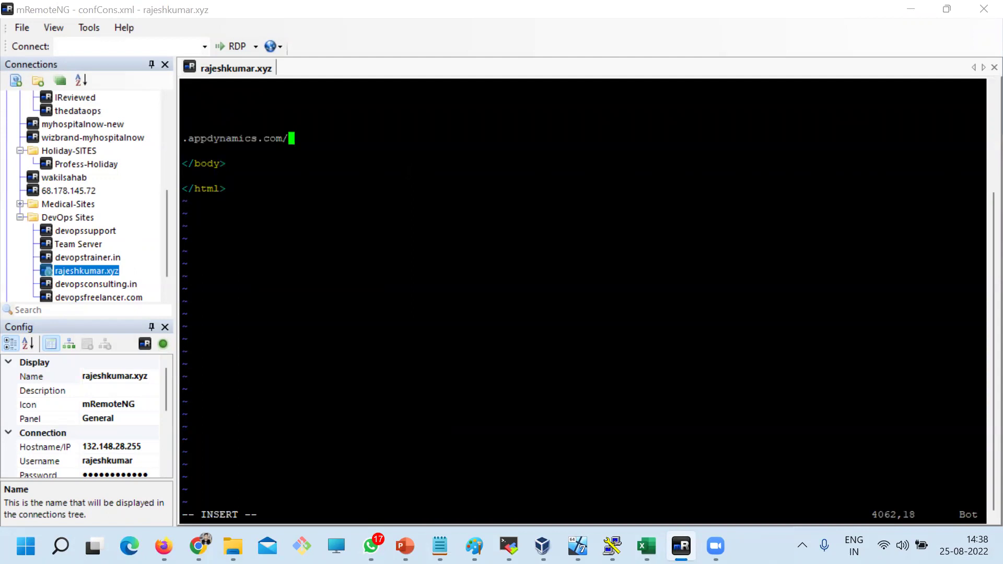
key(BackSpace)
key(BackSpace)
key(BackSpace)
key(BackSpace)
key(BackSpace)
key(BackSpace)
key(BackSpace)
key(BackSpace)
key(BackSpace)
key(BackSpace)
key(BackSpace)
key(BackSpace)
key(BackSpace)
key(BackSpace)
key(BackSpace)
key(BackSpace)
key(BackSpace)
key(BackSpace)
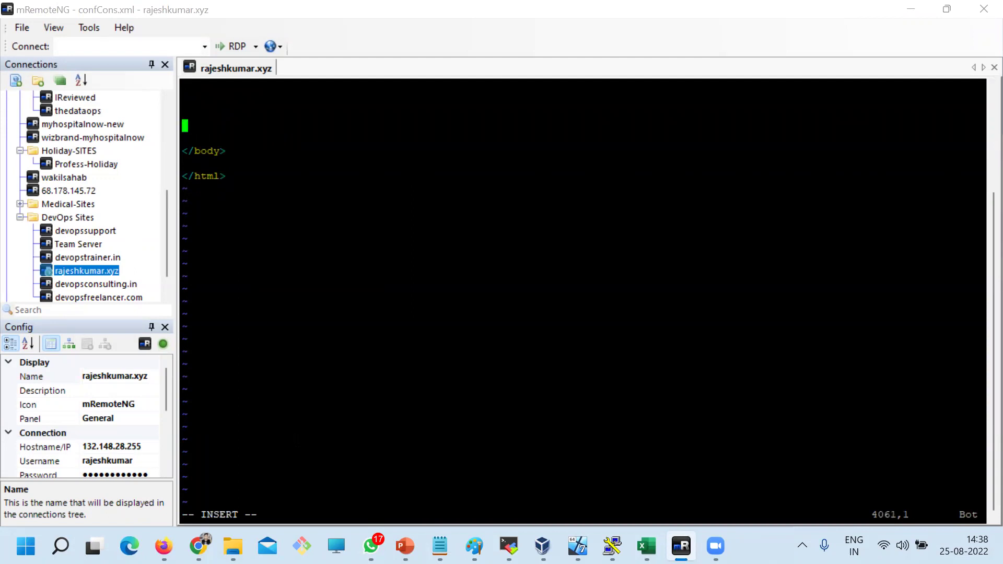
- Copy the new Datadog RUM snippet, including its client token, from Chrome and paste it above index.html's closing body tag in mRemoteNG
click(199, 546)
click(230, 373)
scroll(229, 373, down, 3)
drag(229, 373, 70, 210)
scroll(78, 277, up, 5)
key(ctrl+c)
key(alt+Tab)
key(shift+Insert)
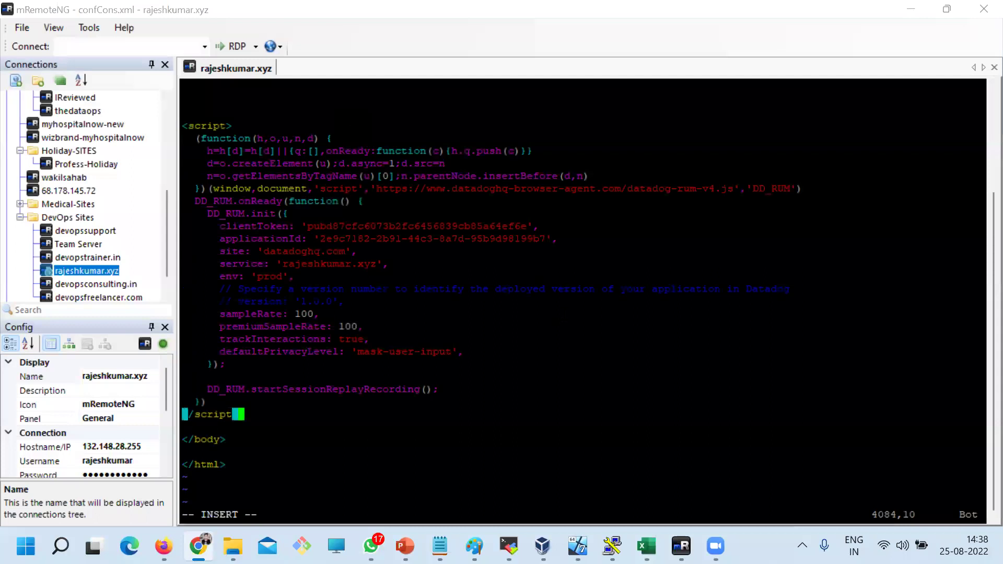
- Save the edited index.html and exit the vi editor
key(Up)
key(Up)
key(Up)
key(Up)
key(Up)
key(Up)
key(Up)
key(Up)
key(Up)
key(Up)
key(Up)
key(Up)
key(Up)
key(Up)
key(Up)
key(Up)
key(Up)
key(Up)
key(Up)
key(Up)
key(Up)
key(Up)
key(Up)
key(Up)
key(Up)
key(Up)
key(Up)
key(Up)
key(Up)
key(Up)
key(Up)
key(Up)
key(Up)
key(Up)
key(Up)
key(Up)
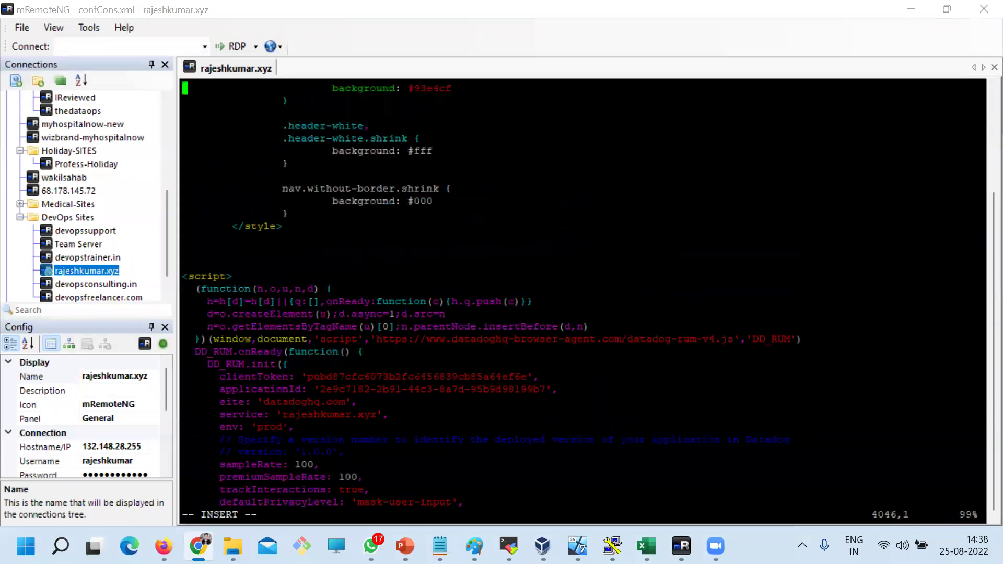
key(Escape)
text(:"wq)
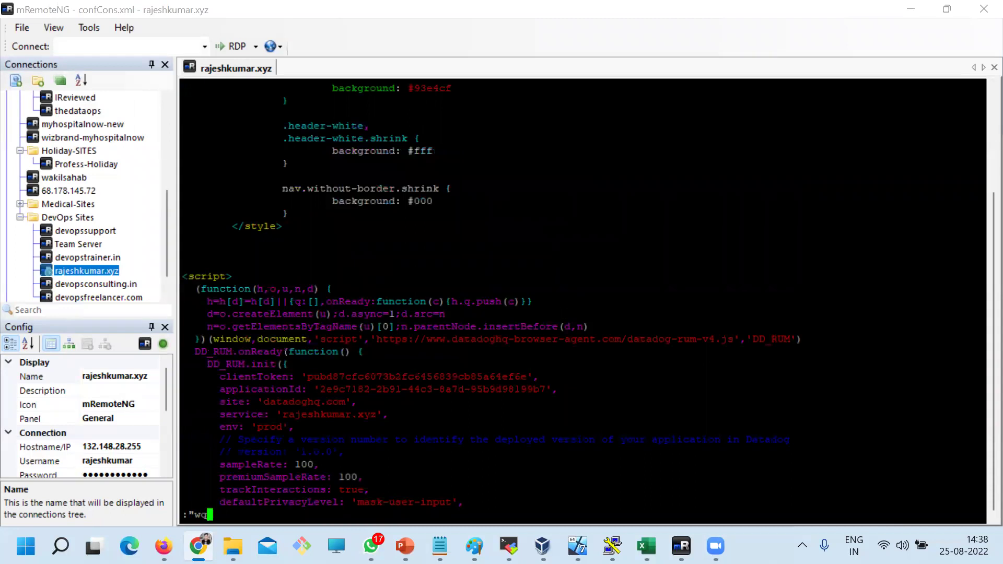
key(Escape)
text(:wq)
key(Return)
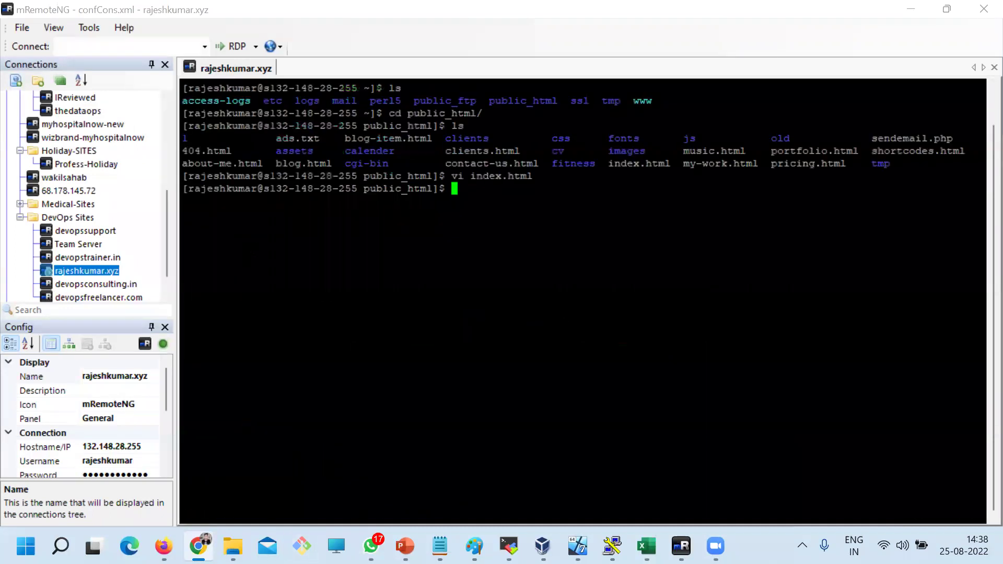
double_click(507, 175)
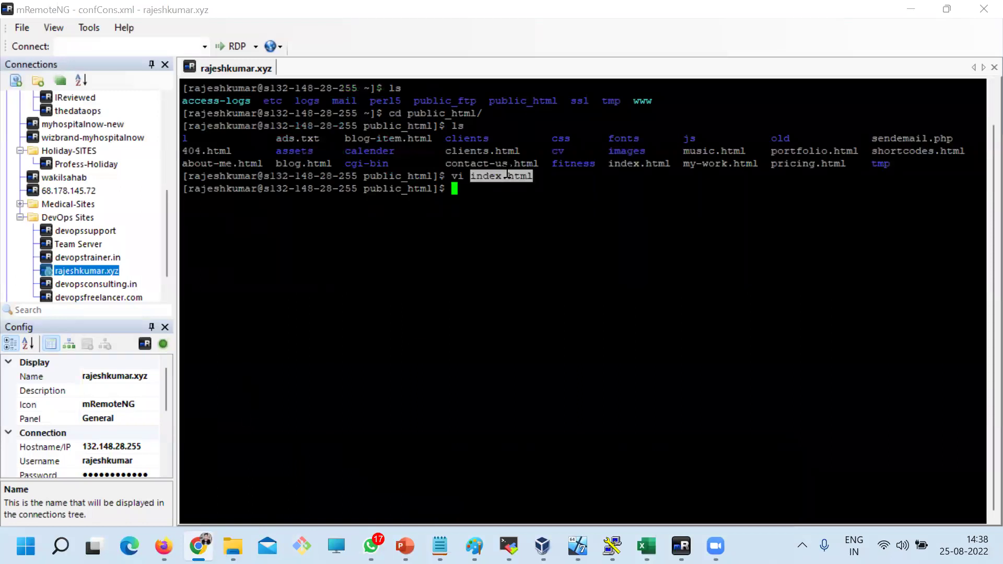
- Switch to Chrome and open the monitored website's homepage in a new tab, without the calender path
click(199, 546)
click(199, 546)
click(199, 546)
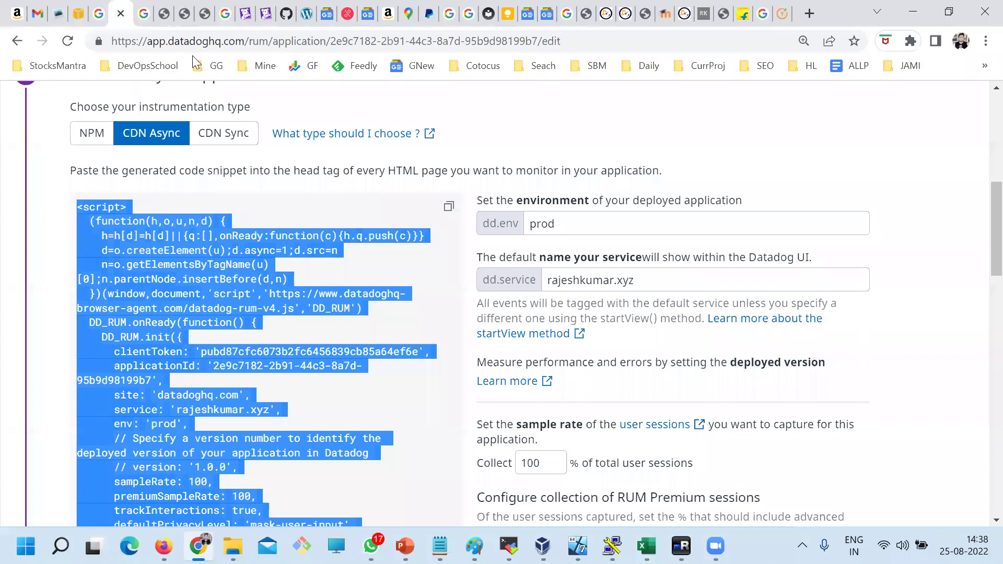
click(809, 13)
key(ctrl+v)
key(Return)
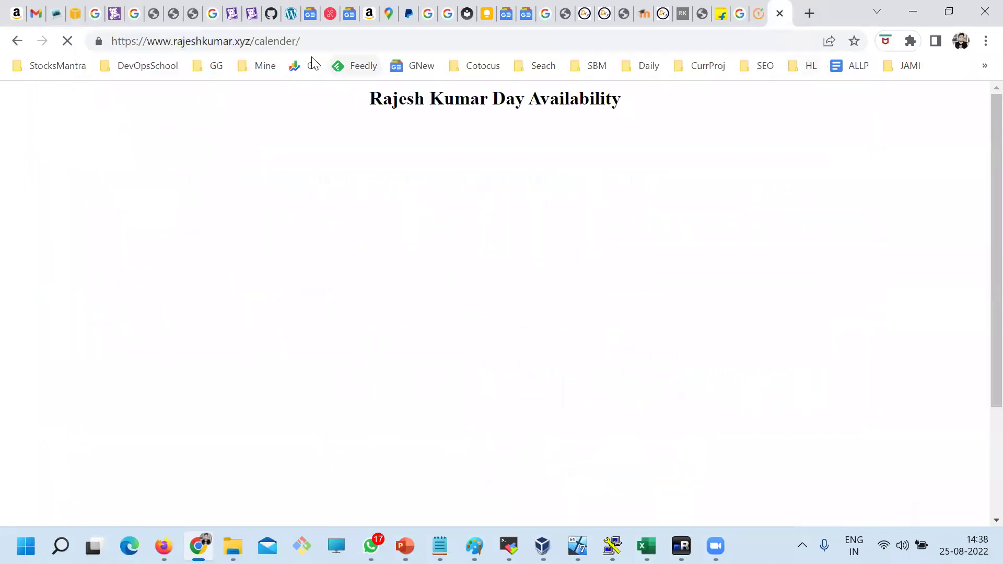
key(BackSpace)
key(BackSpace)
key(BackSpace)
key(BackSpace)
key(BackSpace)
key(Return)
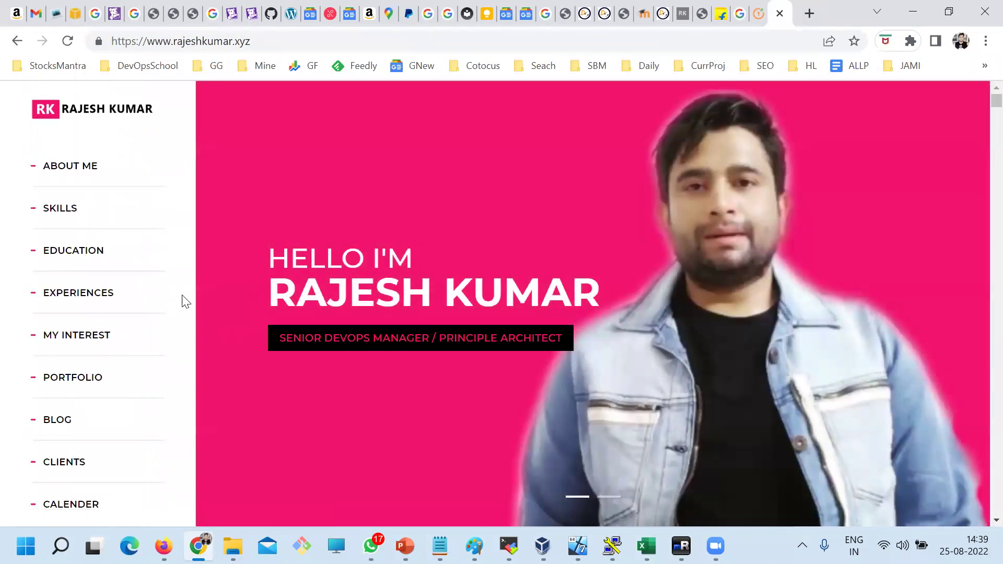
- View the homepage's page source and search it for "datadog"
right_click(184, 290)
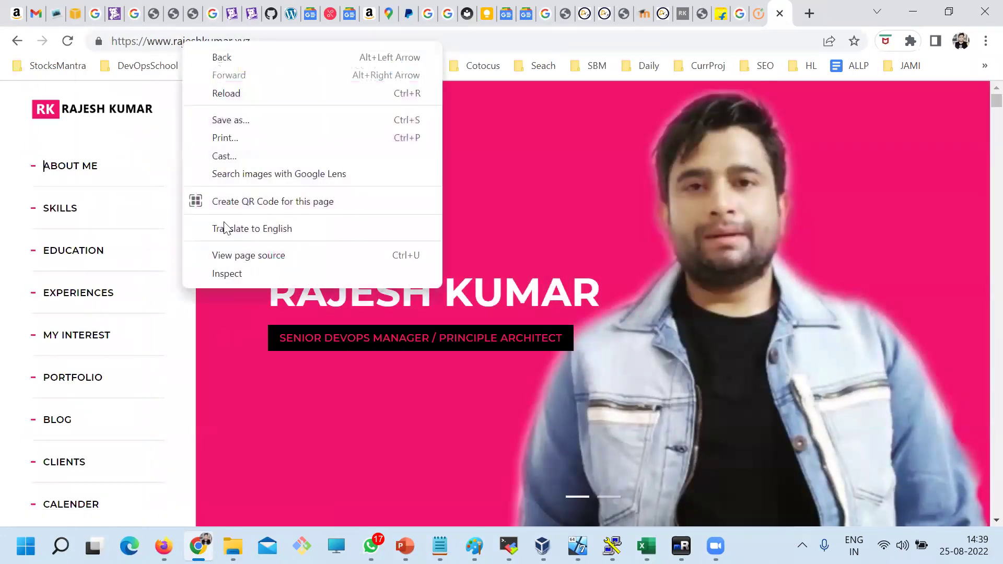
click(247, 256)
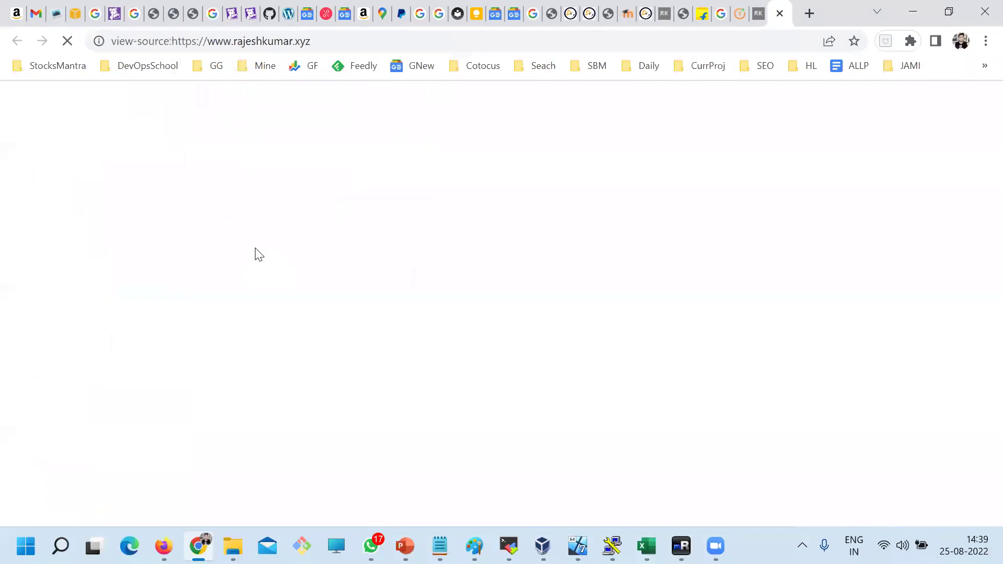
key(ctrl+f)
text(datadogf)
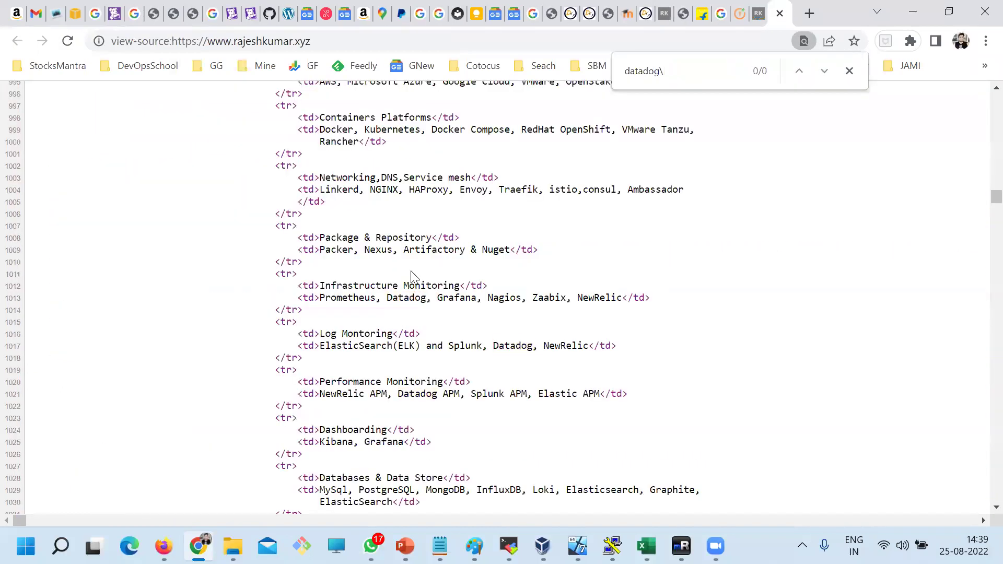
key(BackSpace)
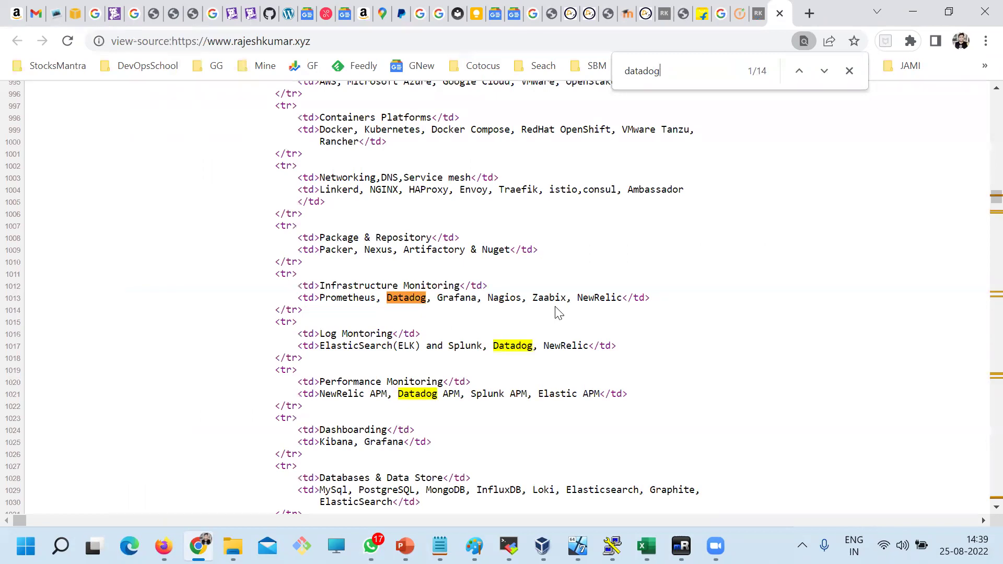
- Examine the monitoring script blocks at the end of the page source, above the closing body tag
scroll(731, 334, down, 10)
drag(993, 212, 981, 452)
scroll(981, 452, down, 15)
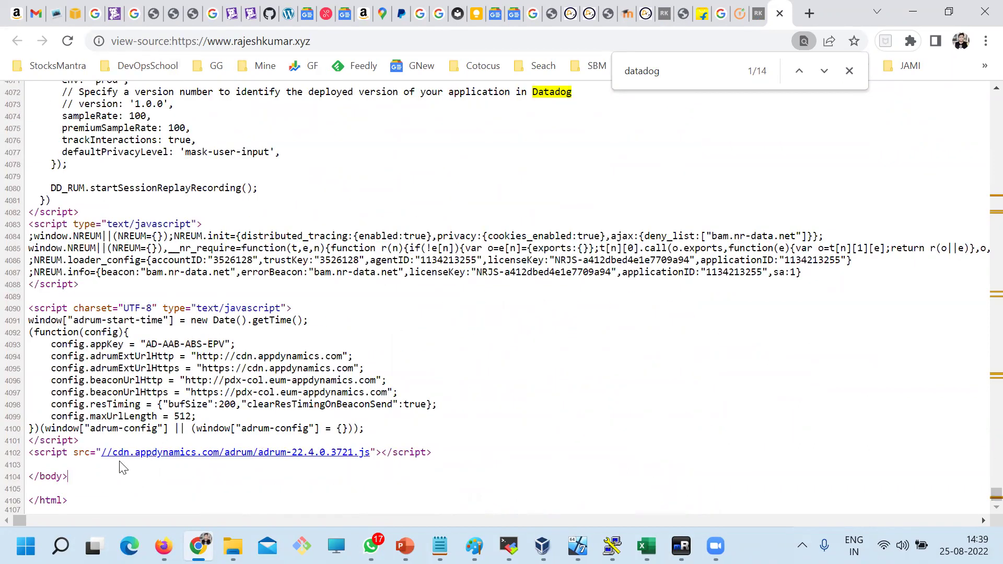
drag(124, 476, 83, 396)
click(455, 398)
drag(129, 236, 216, 320)
scroll(319, 344, up, 1)
scroll(175, 216, down, 1)
drag(330, 404, 135, 224)
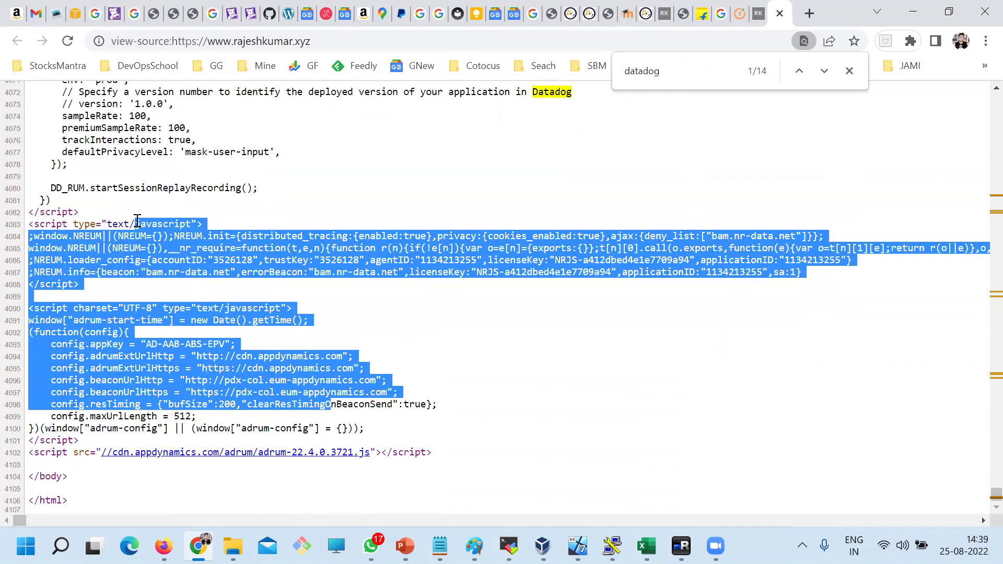
- Load the same view-source address of the homepage in a new incognito window
click(259, 41)
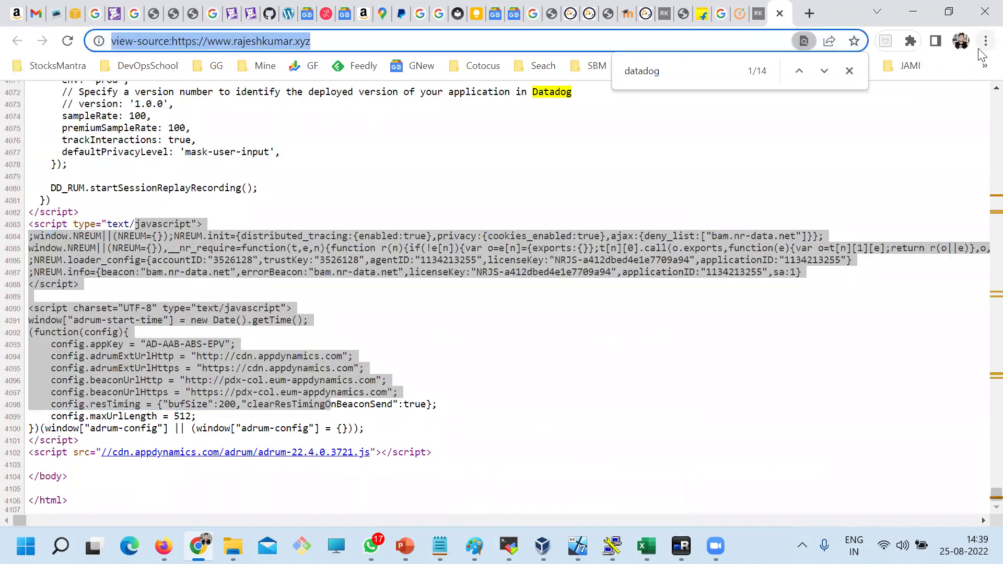
click(986, 41)
click(855, 103)
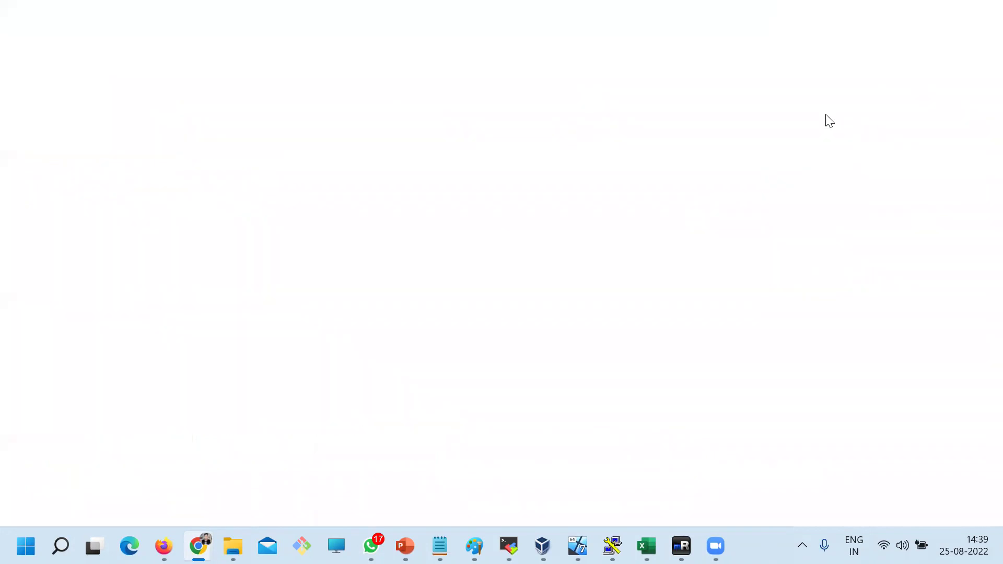
text(view-source:https://www.rajeshkumar.xyz/)
key(Return)
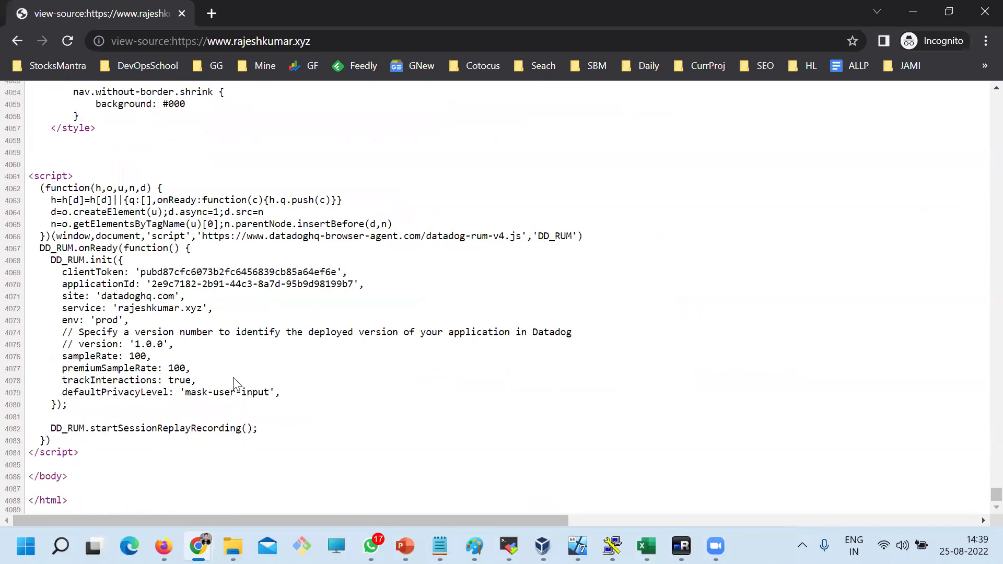
- Examine the Datadog RUM snippet in the incognito page source, including the clientToken, applicationId, site and service entries
drag(258, 428, 99, 270)
click(337, 357)
drag(86, 186, 204, 352)
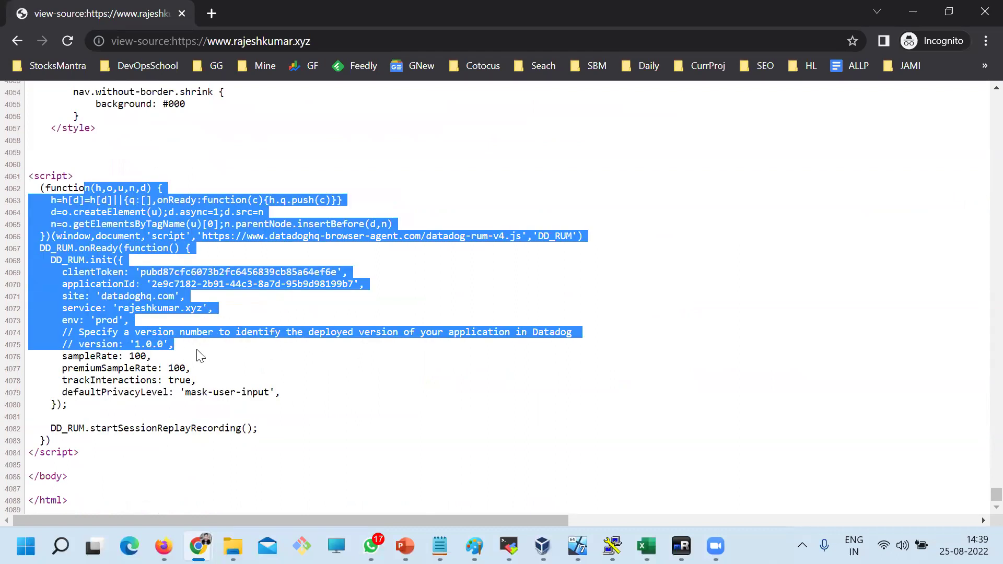
click(200, 355)
drag(111, 200, 218, 329)
click(328, 324)
drag(280, 236, 253, 236)
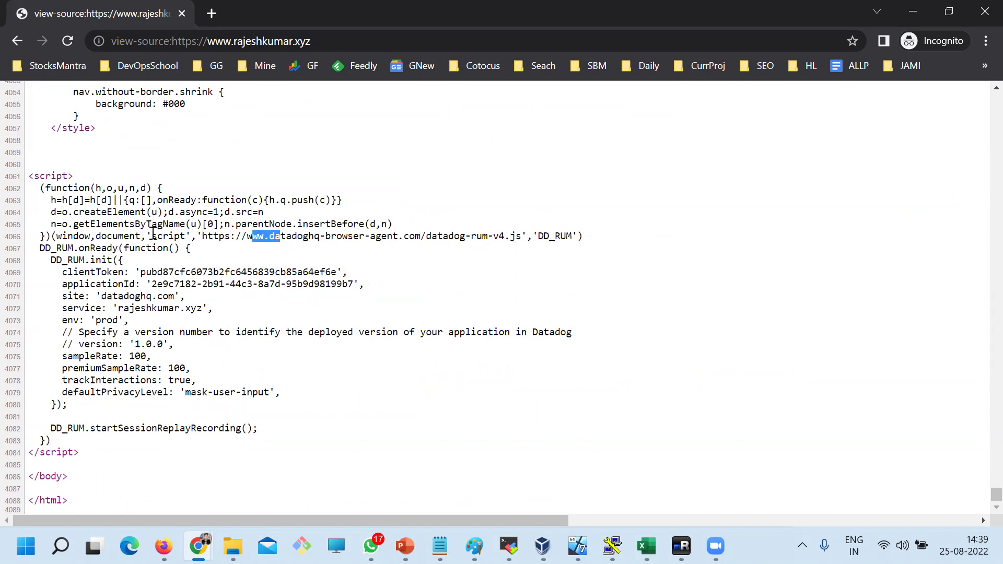
drag(153, 233, 42, 194)
double_click(97, 273)
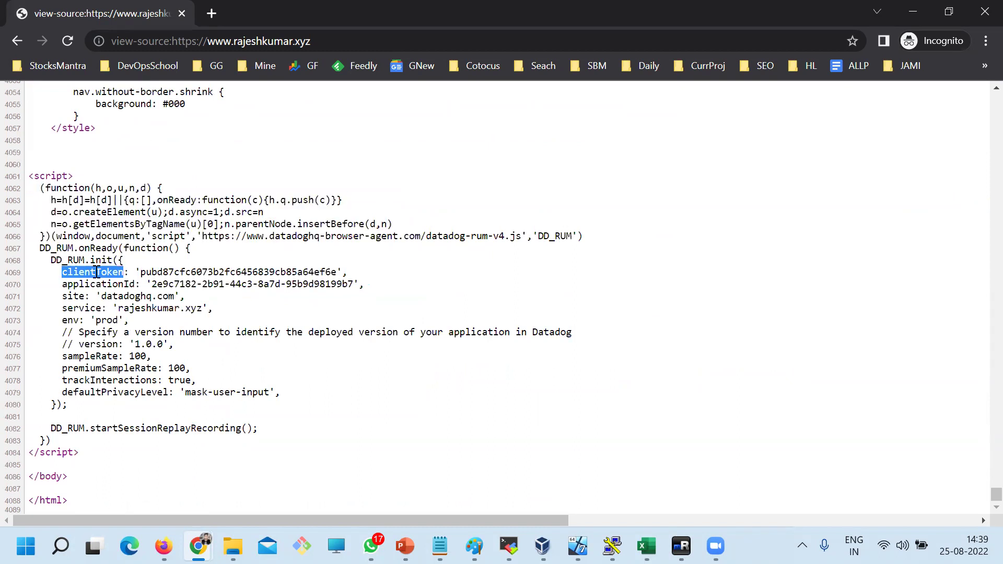
click(90, 308)
double_click(100, 273)
triple_click(65, 284)
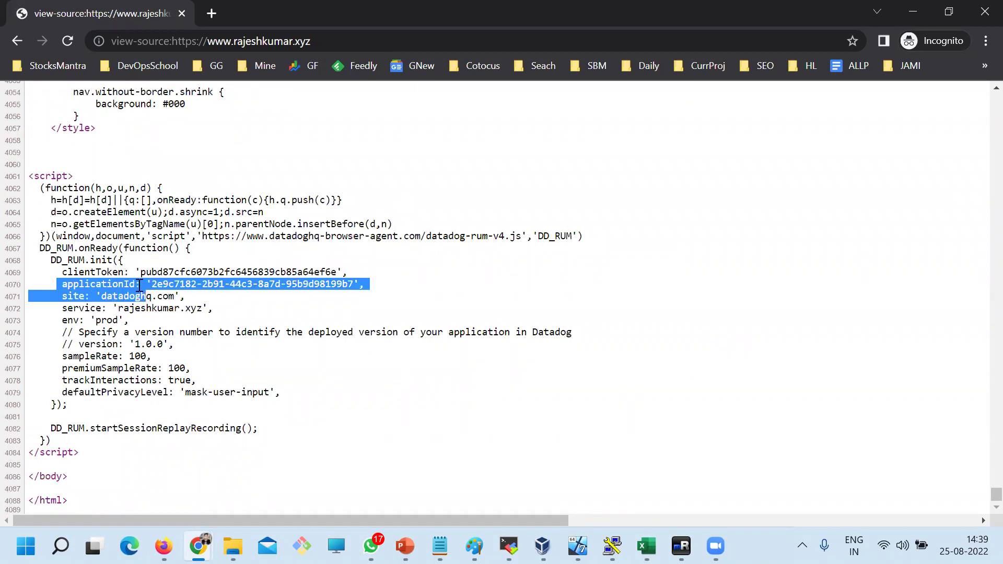
double_click(89, 271)
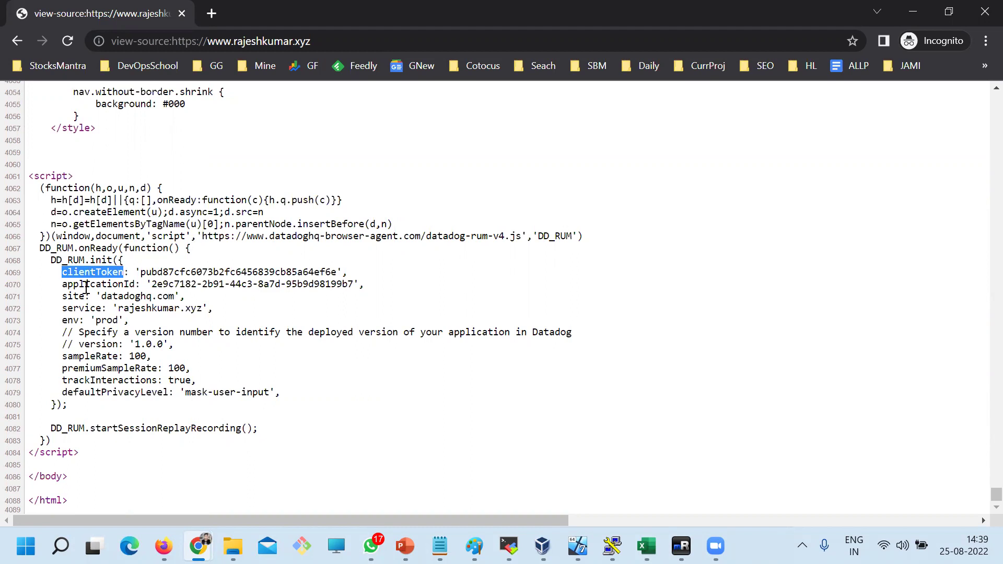
double_click(86, 285)
drag(196, 298, 63, 249)
click(134, 332)
drag(191, 310, 74, 296)
mouse_move(198, 546)
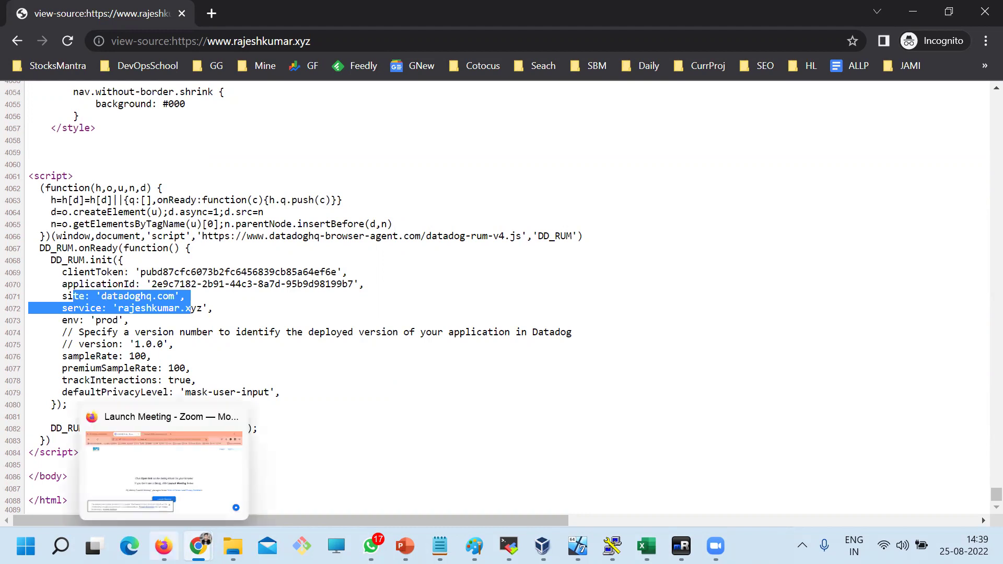
- Return to the Datadog RUM setup page in the regular Chrome window and go back to the application list
click(272, 460)
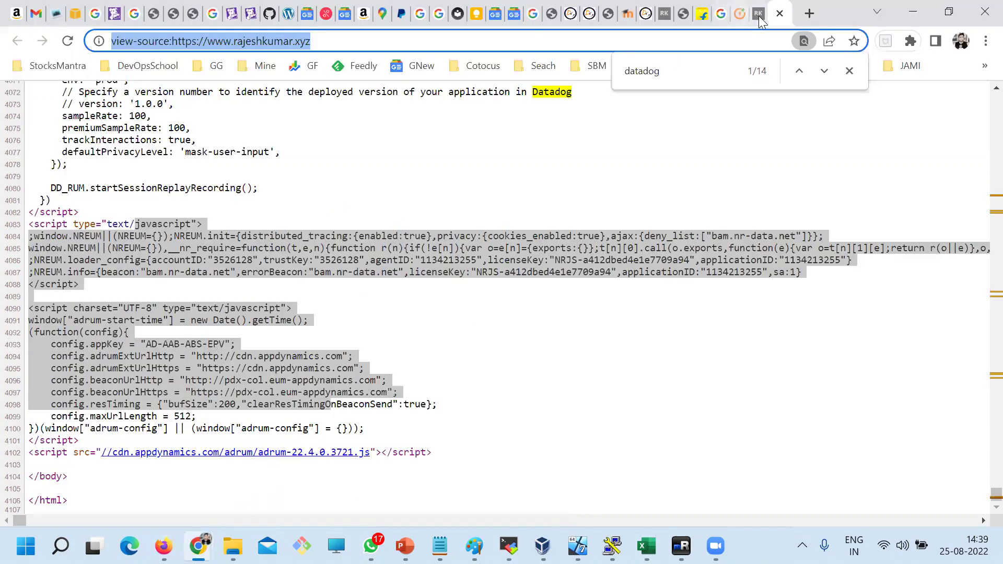
click(112, 16)
scroll(256, 319, down, 15)
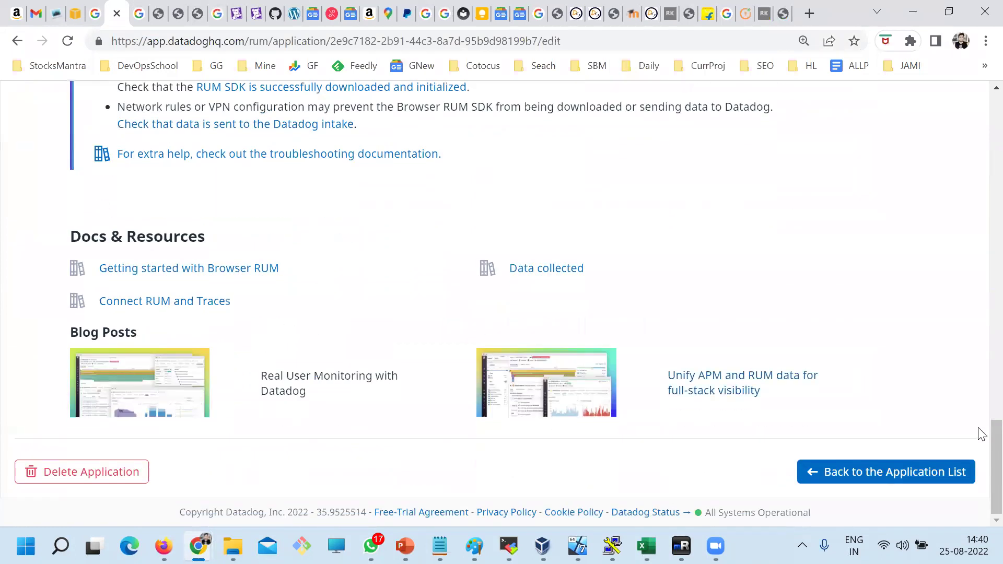
click(930, 463)
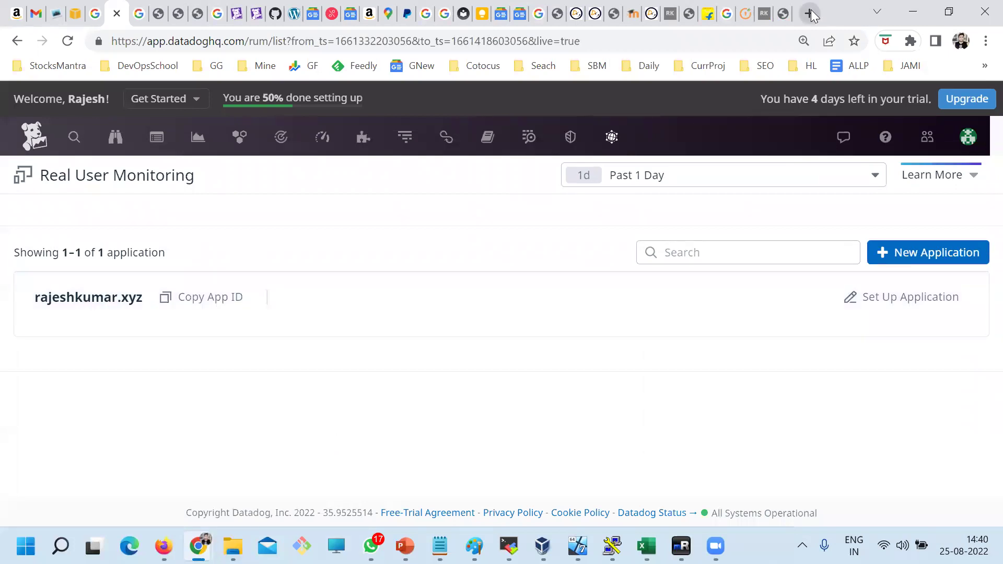
- Open the monitored website's homepage in another new incognito window
click(810, 13)
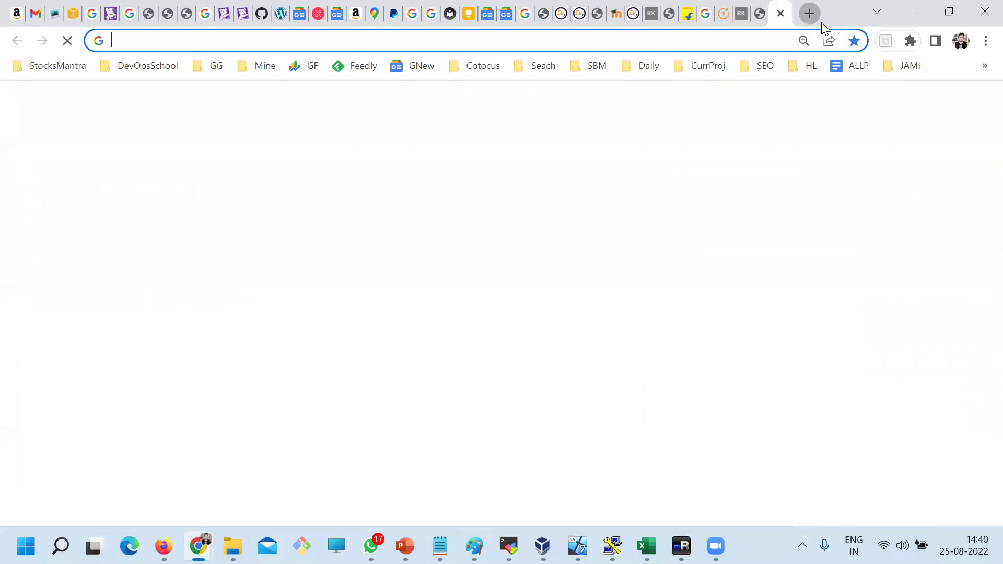
click(983, 40)
click(853, 103)
text(rajeshkumar.xyz)
key(Delete)
key(Return)
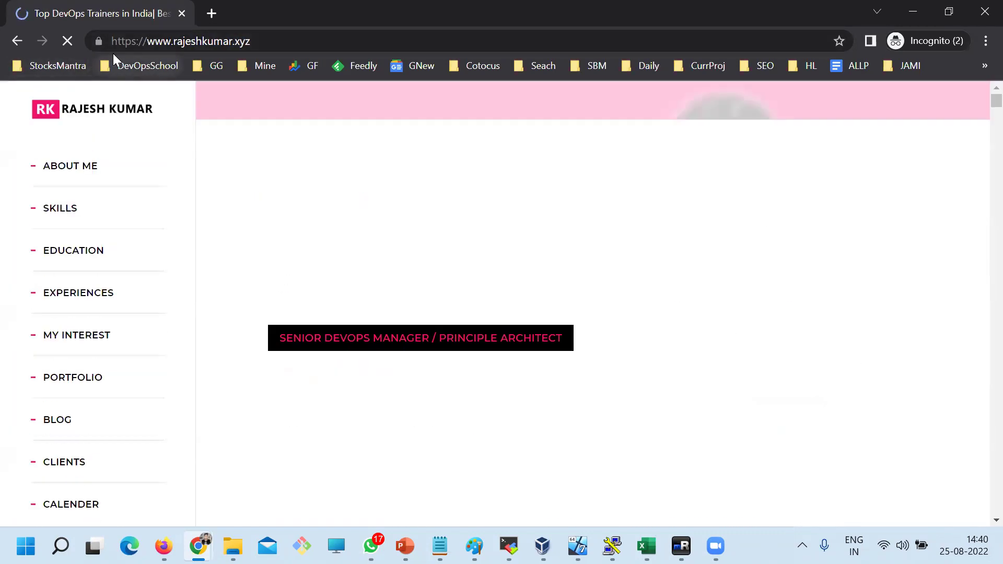
- Copy the homepage's address and load it in four more incognito tabs
click(130, 42)
key(ctrl+c)
click(212, 13)
key(ctrl+v)
key(Return)
click(396, 15)
key(ctrl+v)
key(Return)
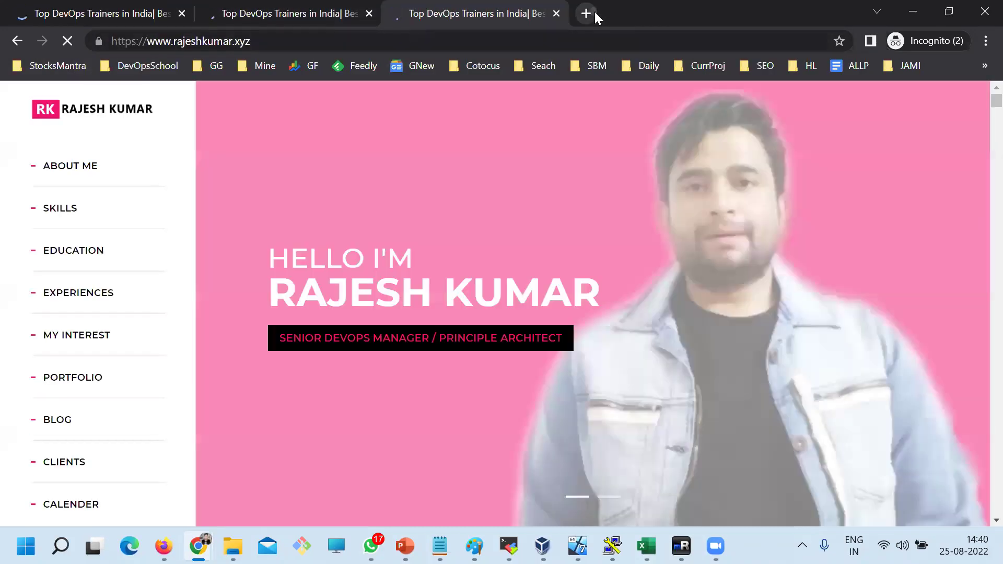
click(593, 12)
key(ctrl+v)
key(Return)
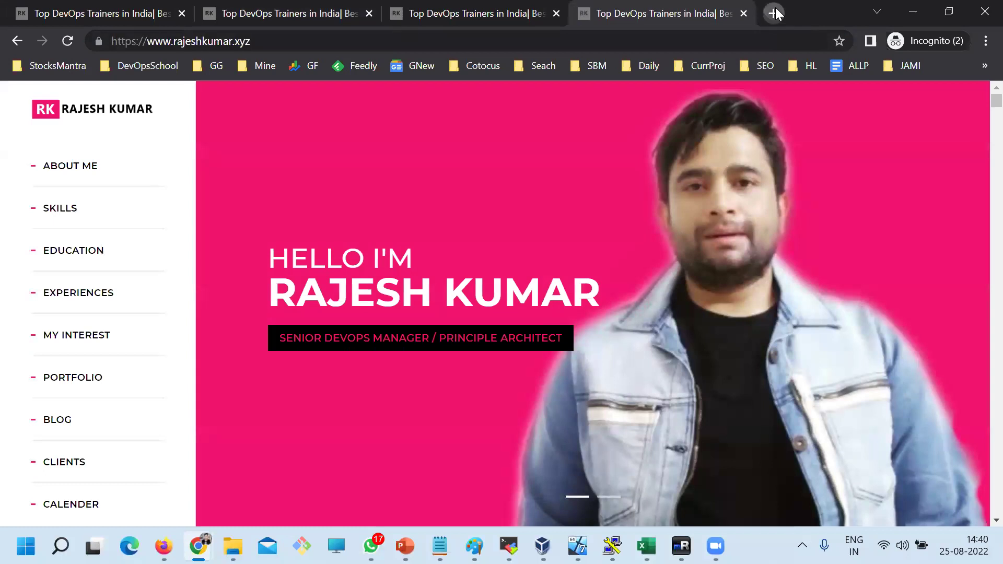
click(774, 13)
key(ctrl+v)
key(Return)
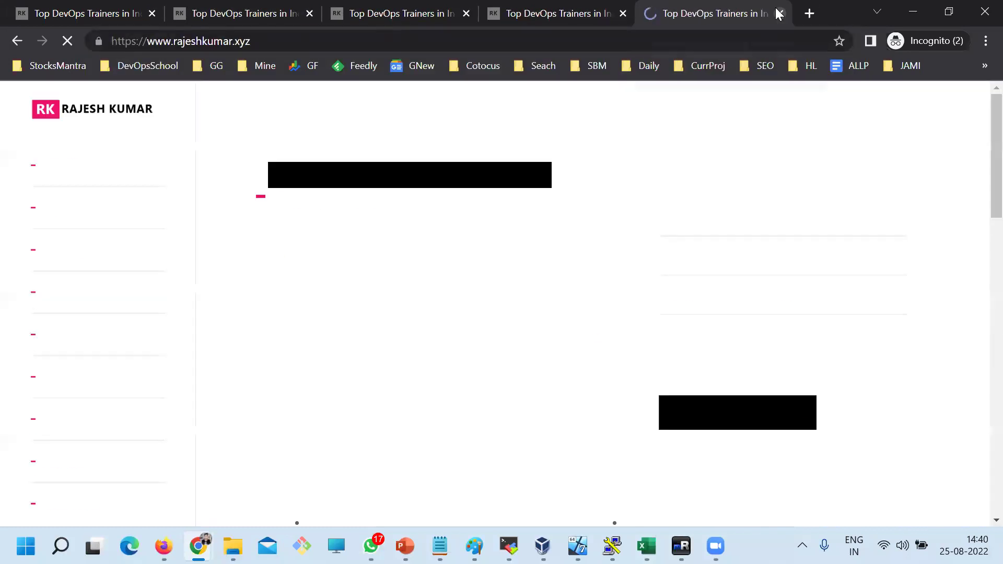
- Return to Datadog's Real User Monitoring list, reload it and examine the website application's User Sessions chart
click(198, 527)
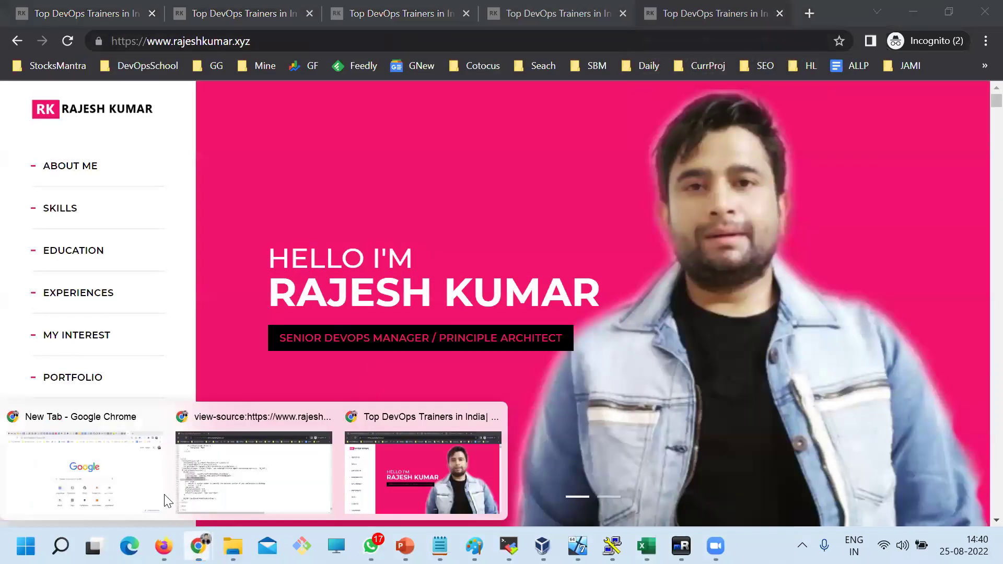
click(133, 470)
click(104, 13)
mouse_move(157, 137)
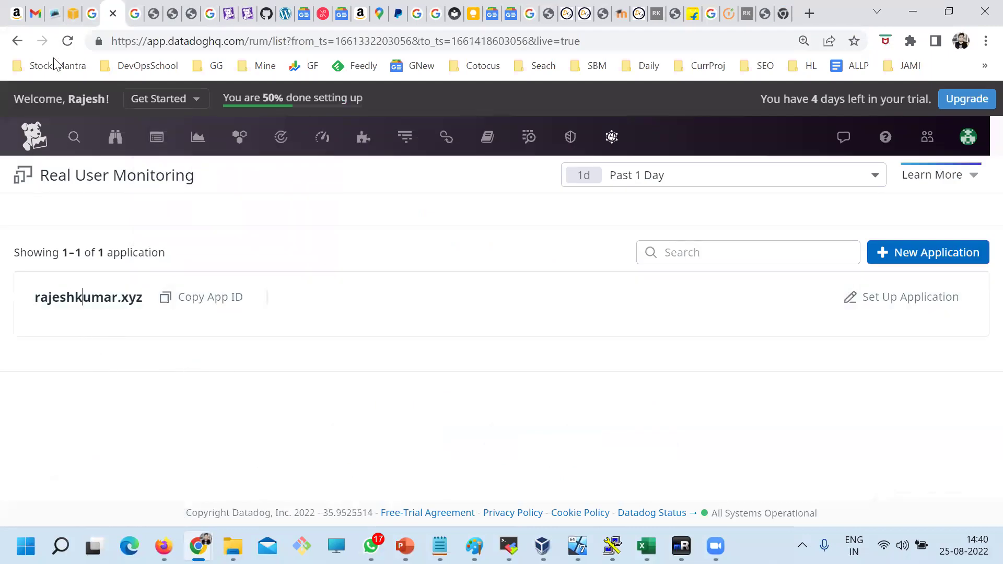
click(67, 42)
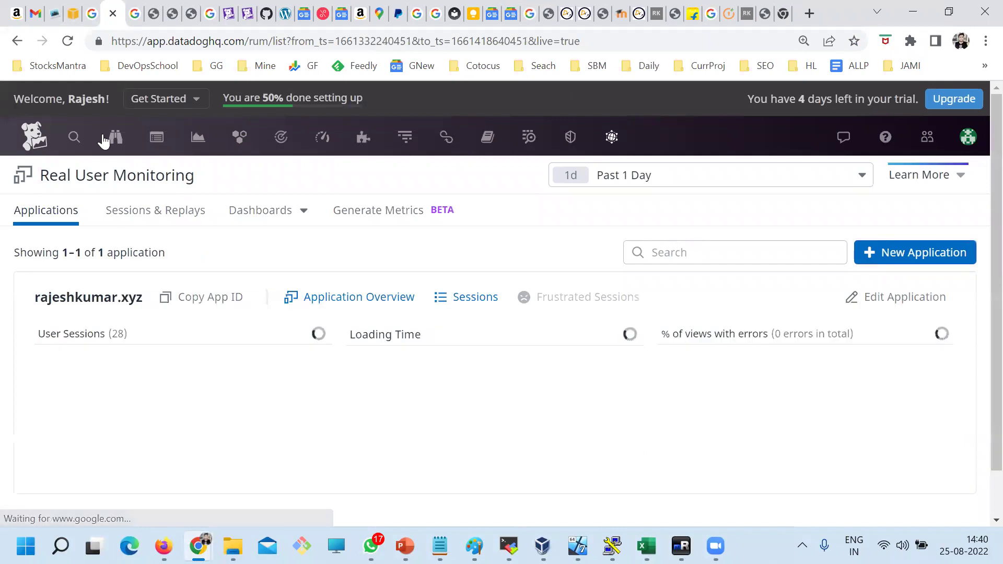
scroll(439, 334, down, 2)
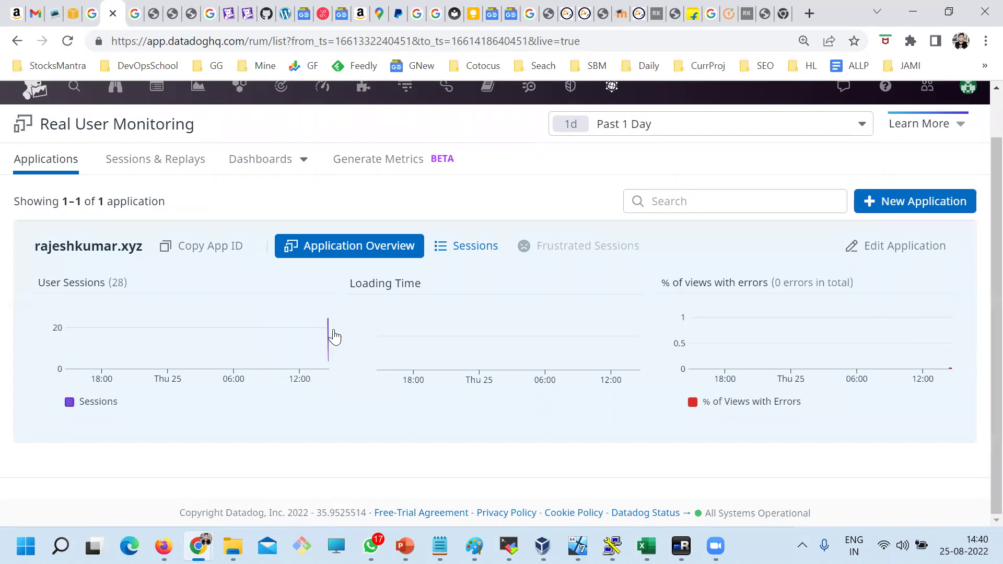
mouse_move(330, 341)
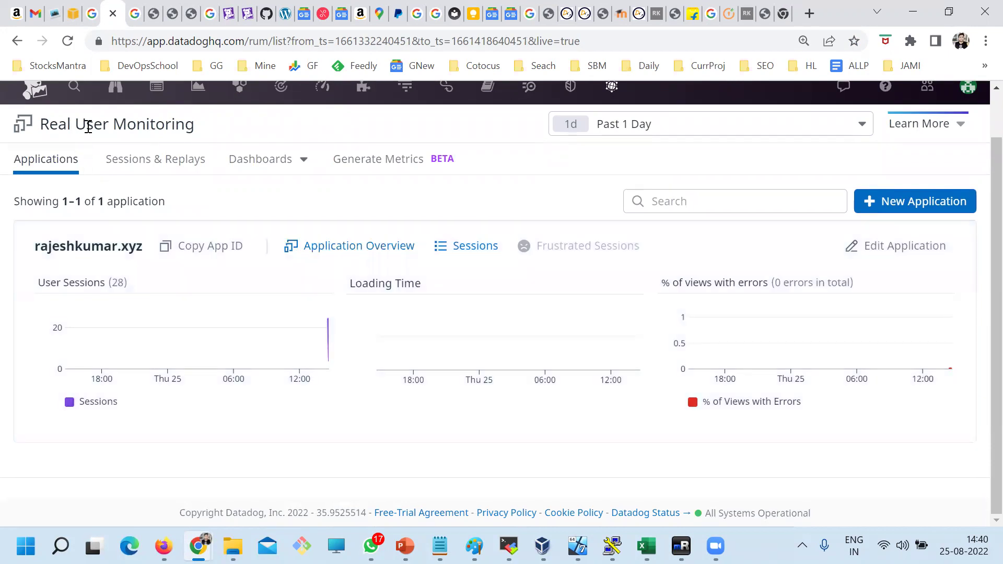
- Reload the Real User Monitoring list, open Synthetic Tests and examine the HTTP test's state and uptime
click(67, 40)
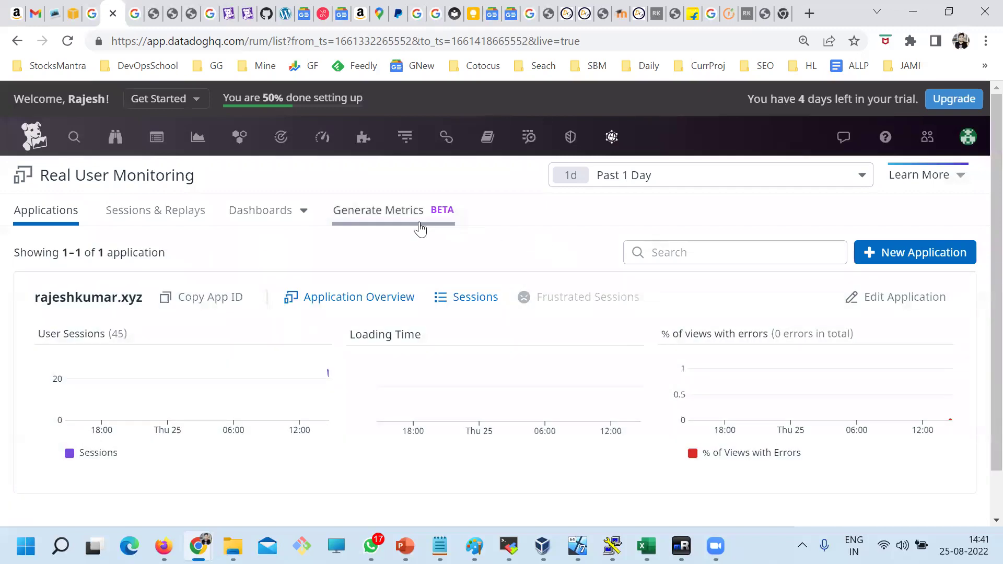
mouse_move(601, 153)
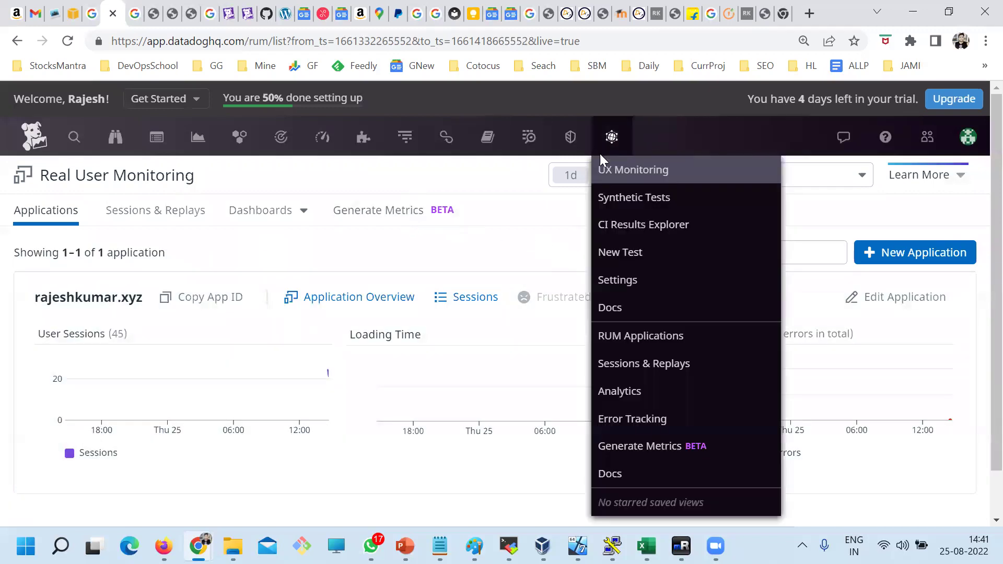
click(625, 205)
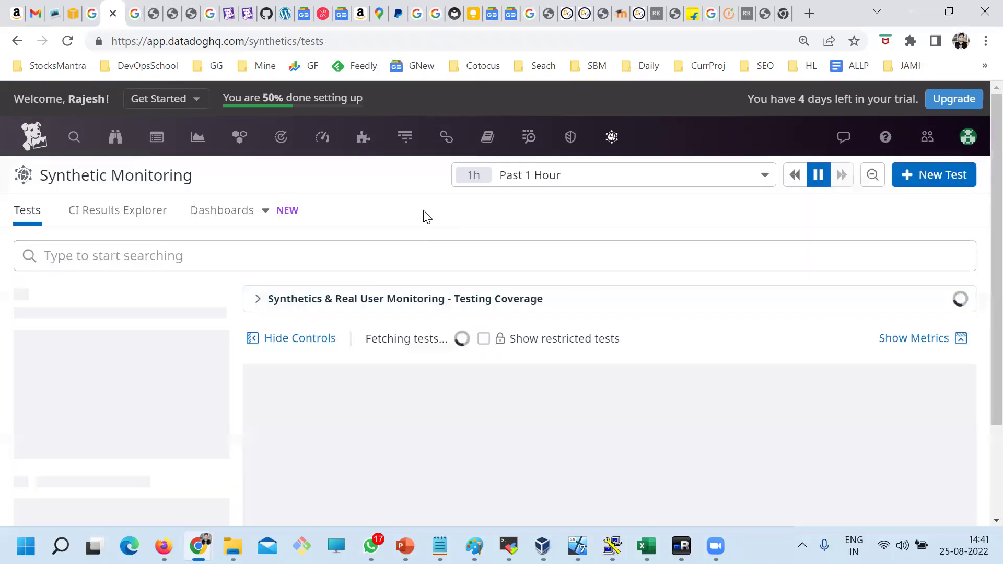
scroll(468, 362, down, 3)
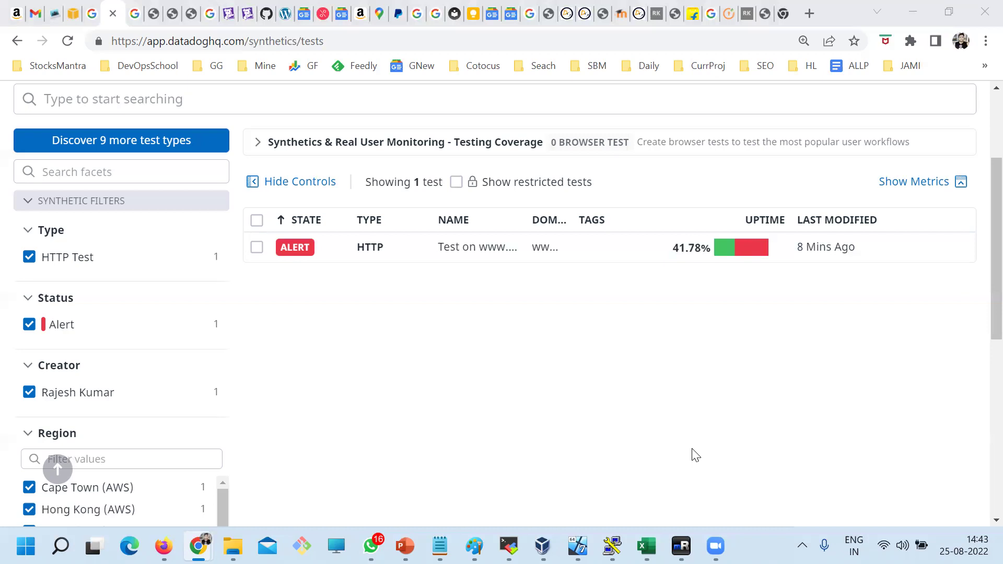
click(696, 455)
click(612, 546)
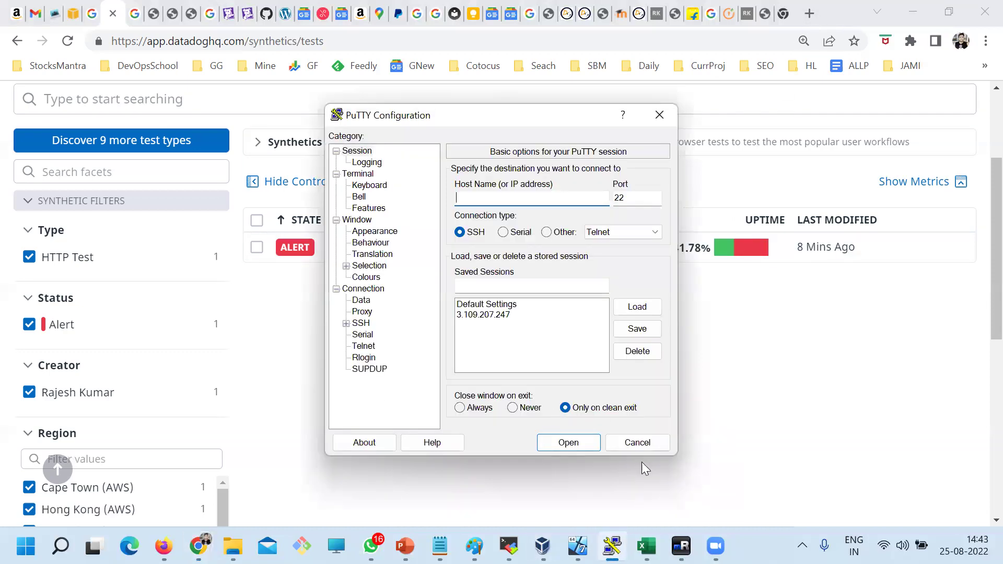
key(Escape)
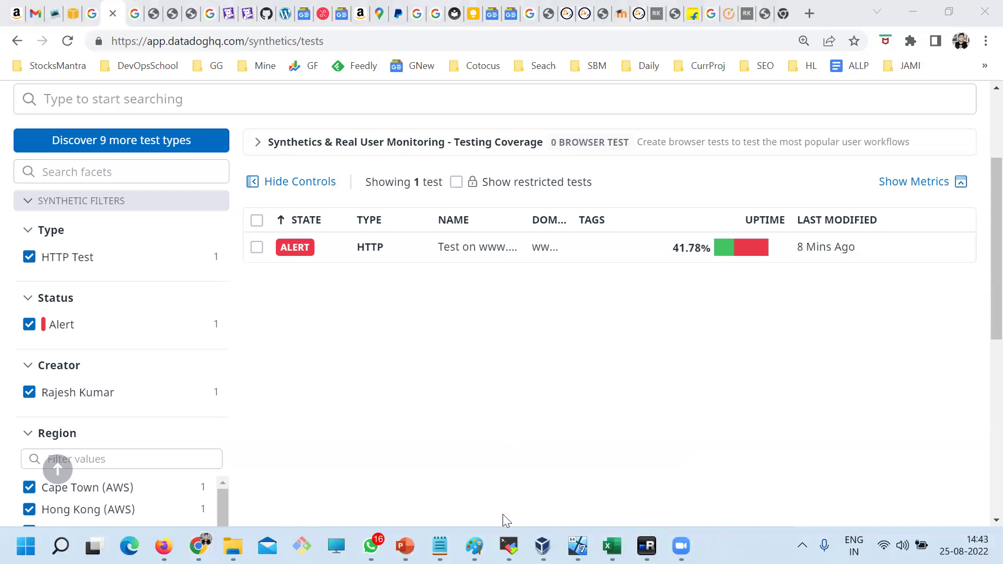
mouse_move(508, 546)
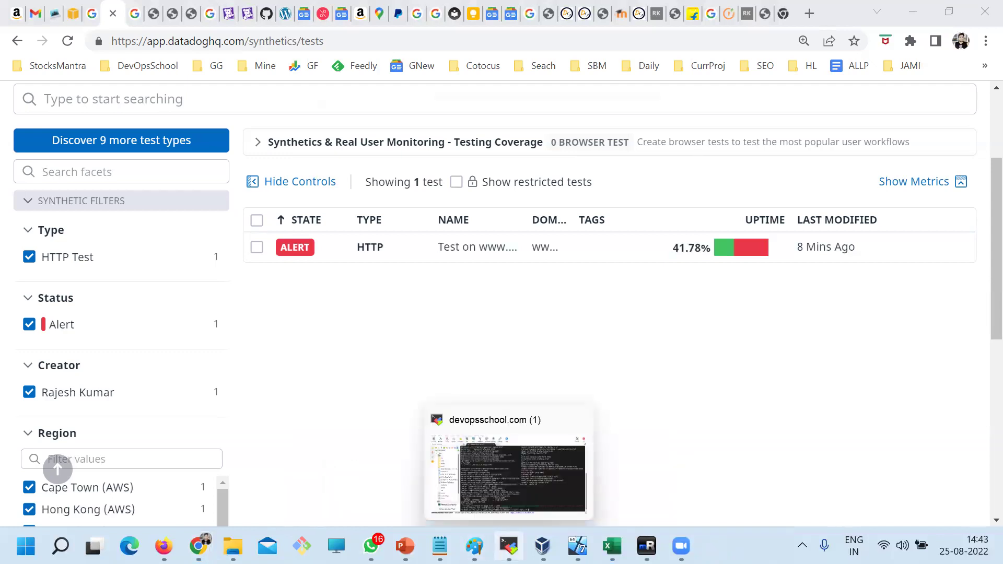
click(385, 423)
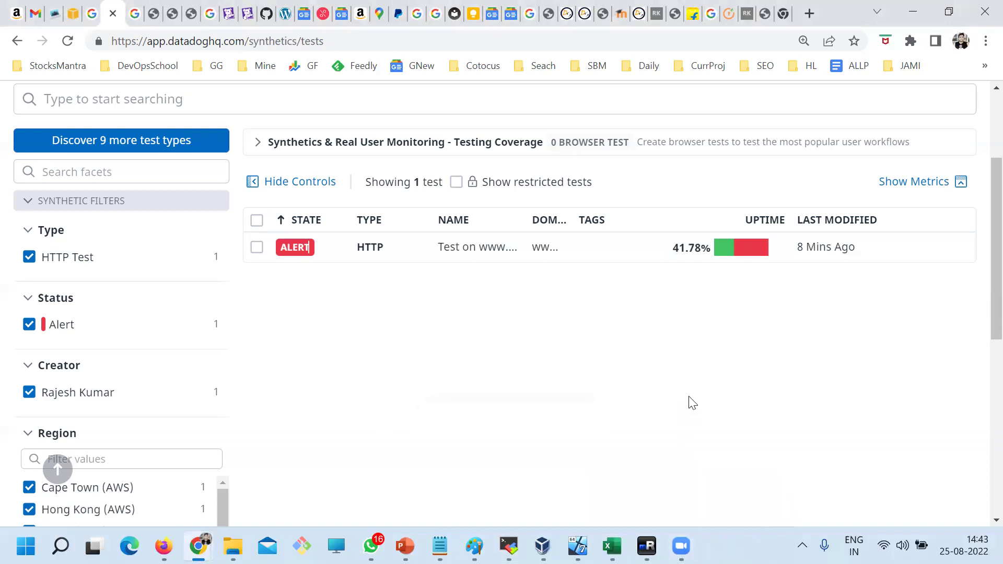
click(542, 546)
click(588, 475)
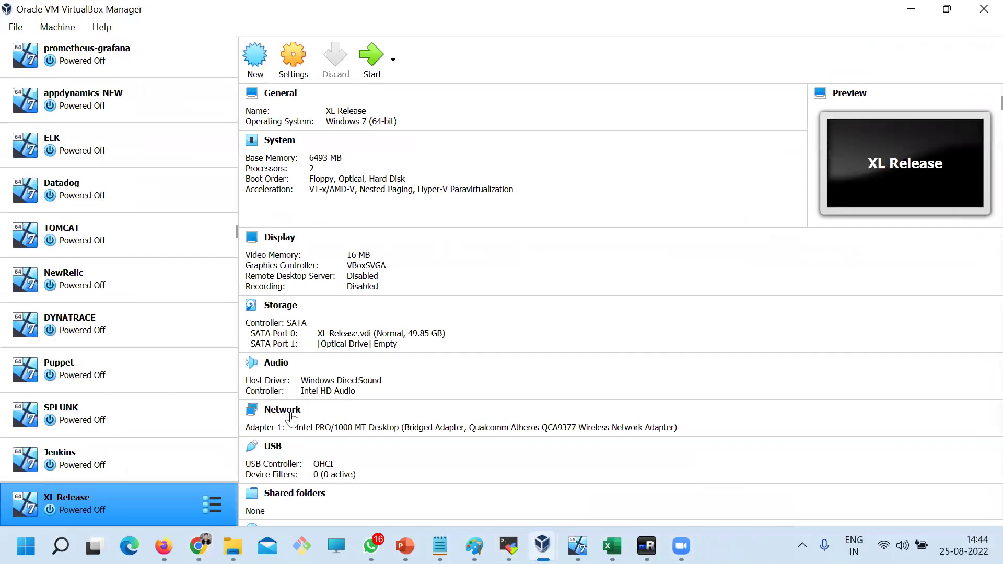
scroll(189, 451, down, 3)
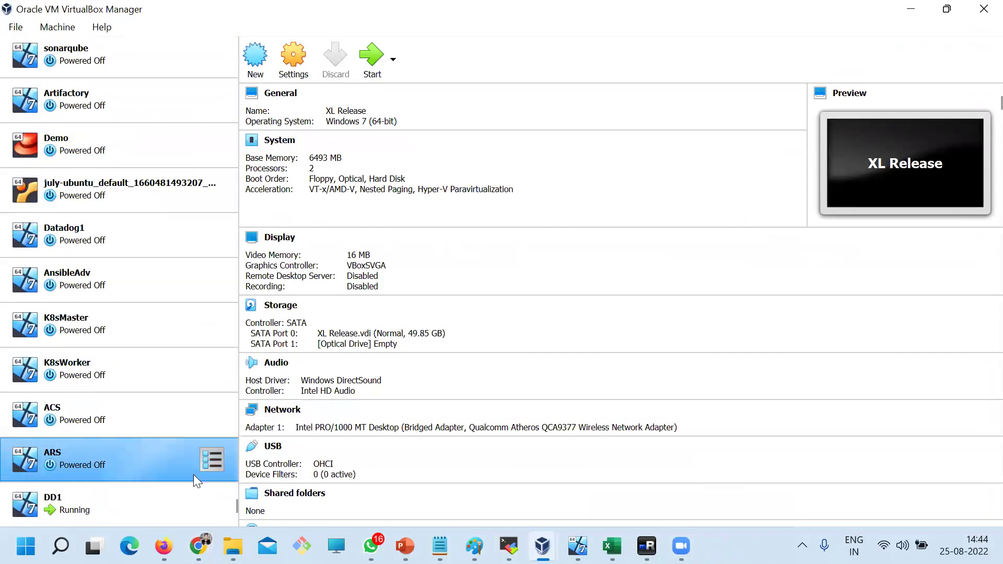
mouse_move(542, 546)
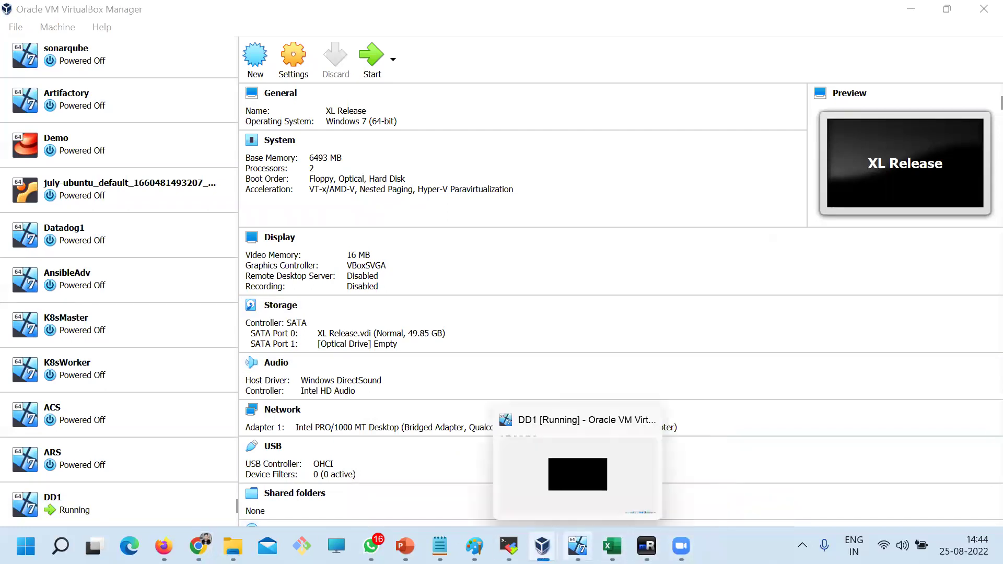
- Switch to the Paint diagram and mark the JS block, both user figures and their request lines to the frontend with red pencil strokes
mouse_move(475, 528)
click(557, 470)
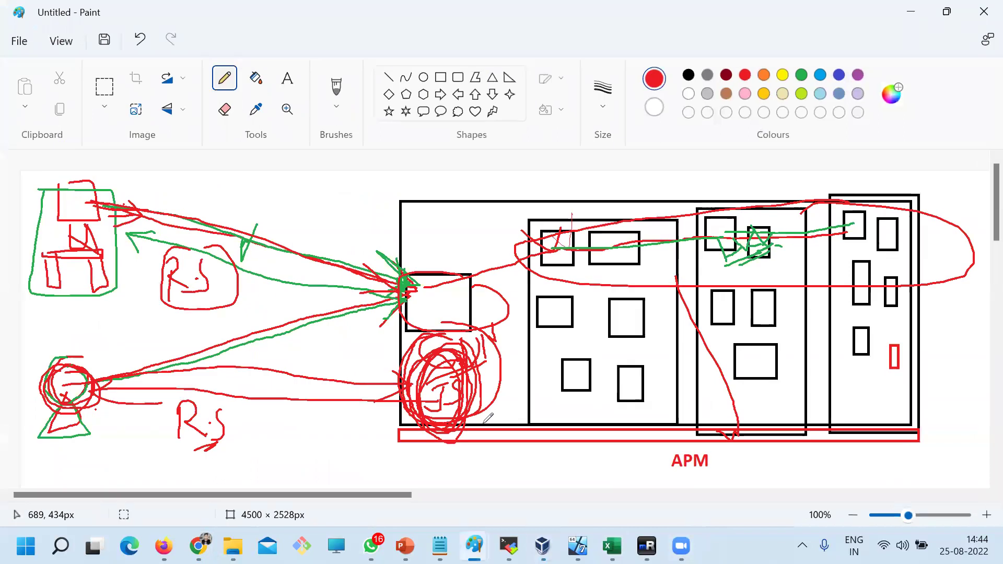
mouse_move(465, 288)
mouse_down()
mouse_move(390, 371)
mouse_move(454, 428)
mouse_move(428, 296)
mouse_up()
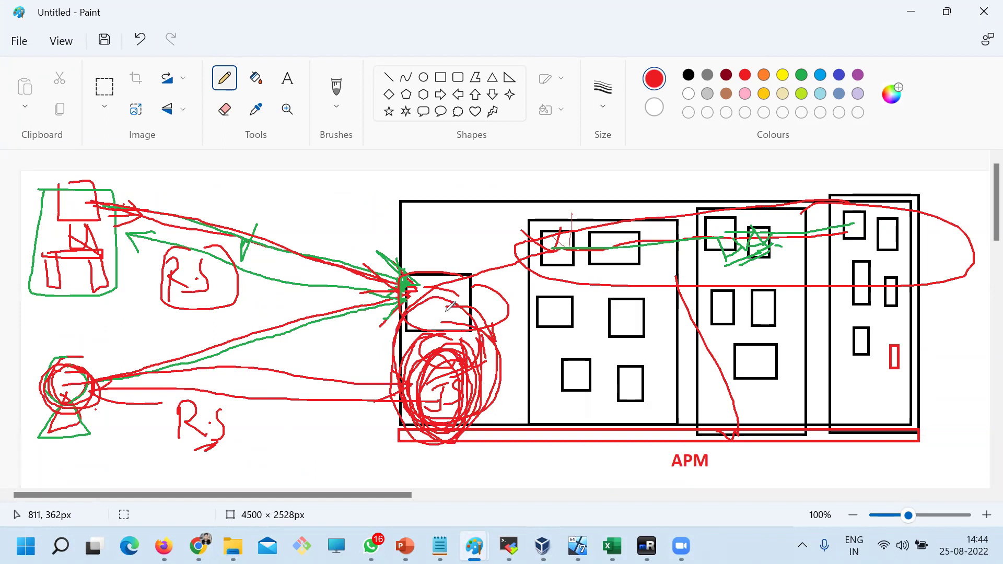
mouse_move(65, 331)
mouse_down()
mouse_move(15, 384)
mouse_move(91, 456)
mouse_move(70, 346)
mouse_up()
drag(115, 380, 191, 374)
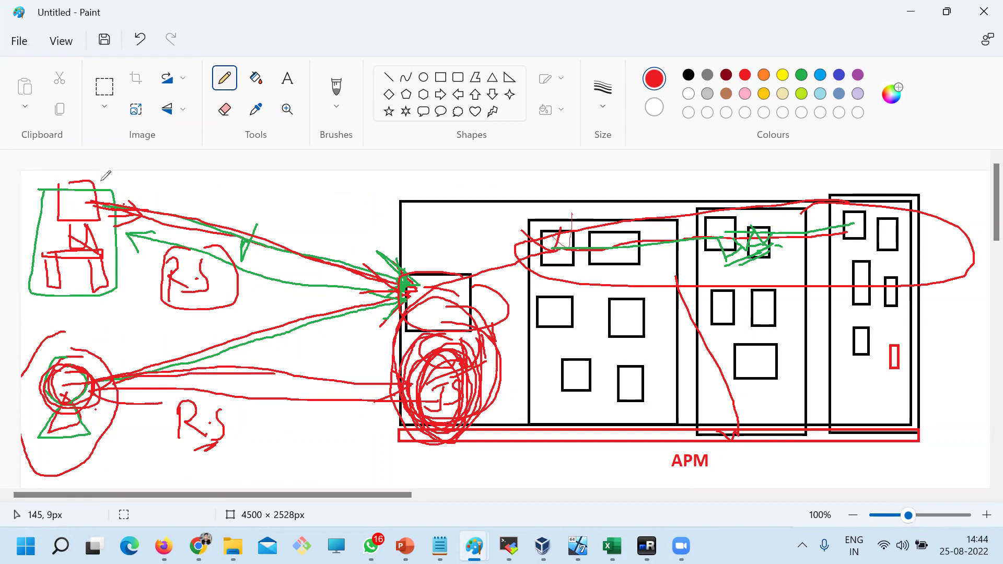
mouse_move(79, 187)
mouse_down()
mouse_move(34, 294)
mouse_move(125, 198)
mouse_move(436, 314)
mouse_move(413, 303)
mouse_up()
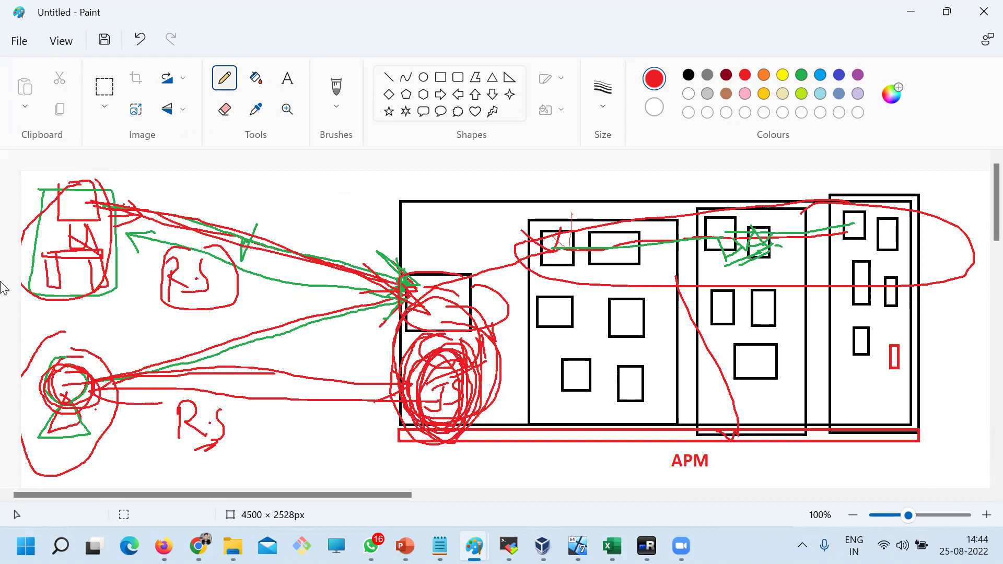
drag(105, 202, 387, 284)
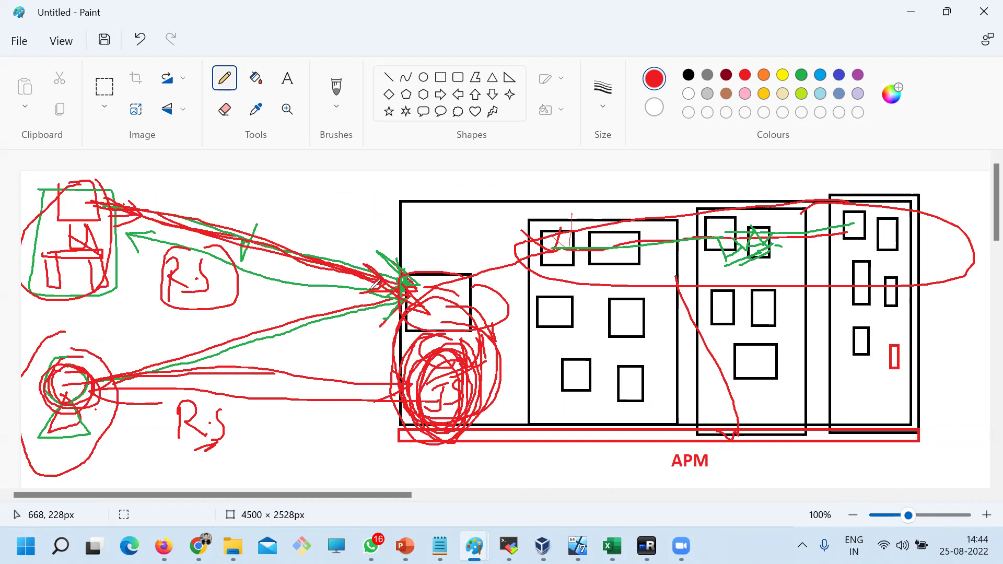
mouse_move(298, 223)
mouse_down()
mouse_move(309, 274)
mouse_move(269, 286)
mouse_up()
- Write "IP" above the upper request line, circle the lower user figure again and add red marks across both request lines
mouse_move(322, 201)
mouse_down()
mouse_move(328, 227)
mouse_move(345, 204)
mouse_move(335, 229)
mouse_move(348, 229)
mouse_up()
mouse_move(52, 366)
mouse_down()
mouse_move(74, 435)
mouse_move(46, 356)
mouse_move(52, 450)
mouse_move(68, 454)
mouse_up()
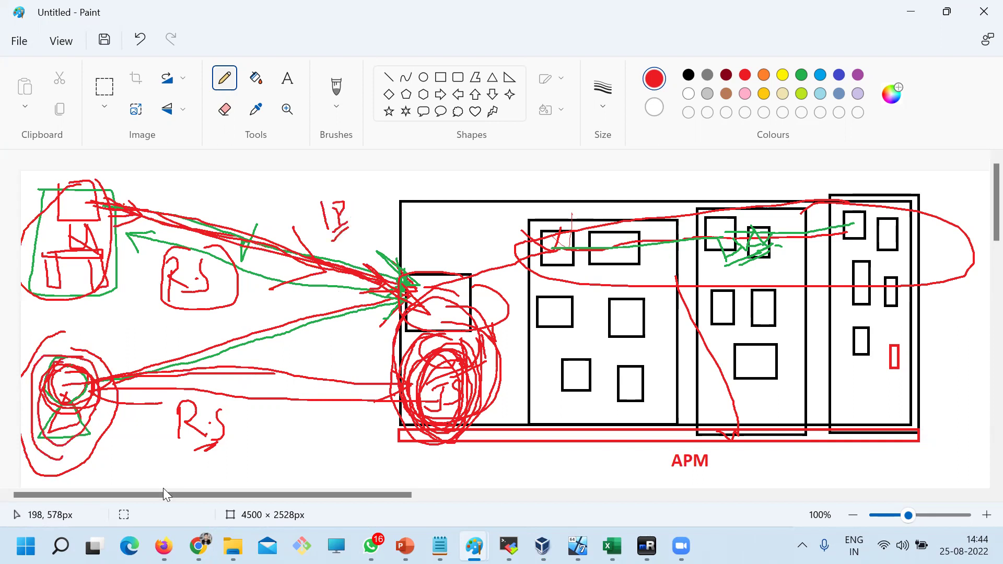
mouse_move(199, 546)
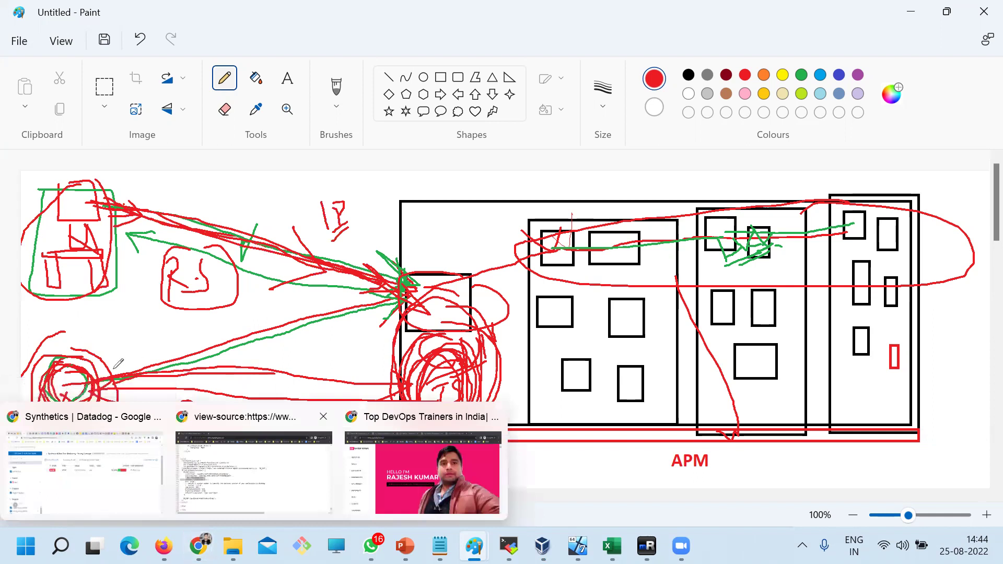
drag(52, 340, 68, 426)
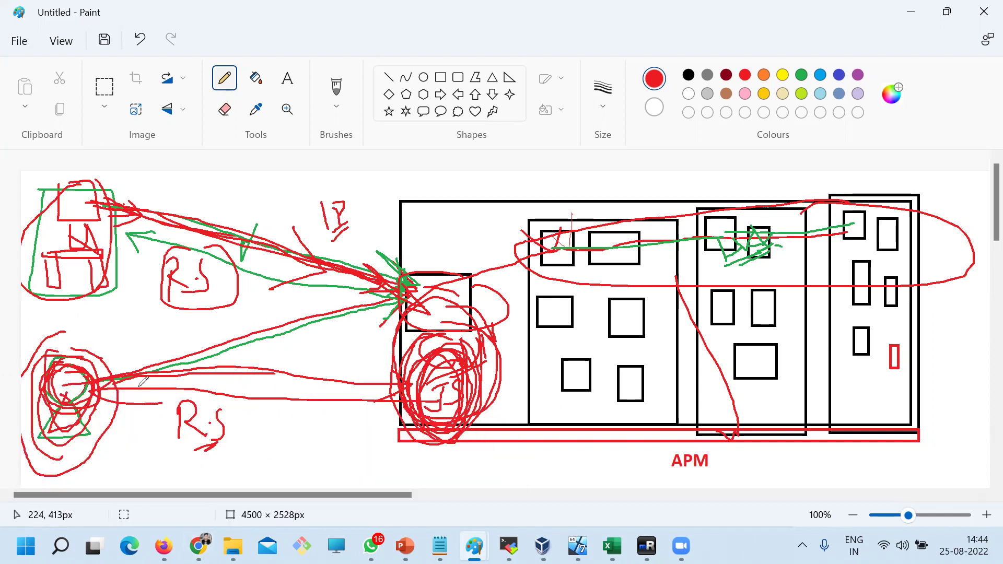
mouse_move(170, 344)
mouse_down()
mouse_move(173, 373)
mouse_move(157, 405)
mouse_up()
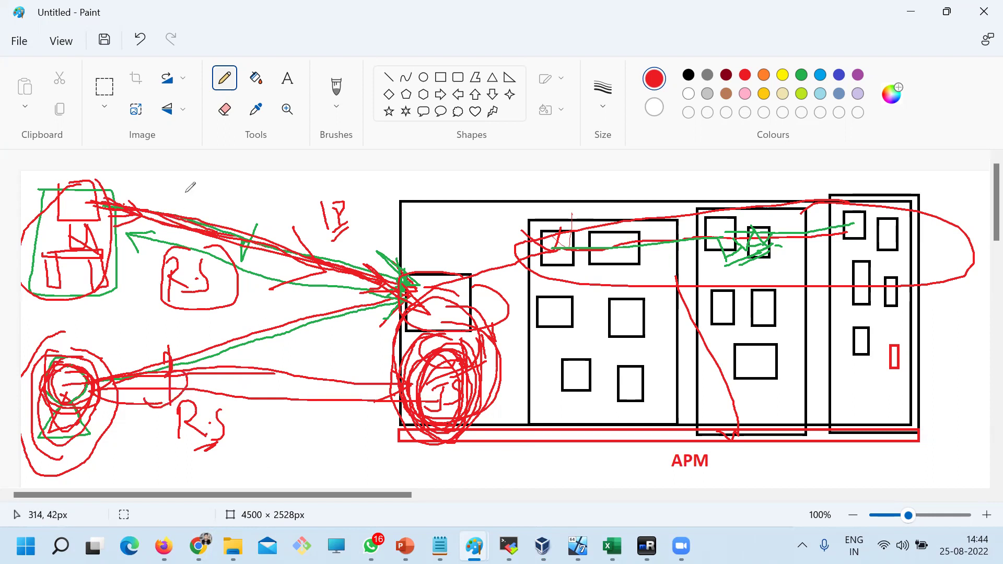
mouse_move(173, 200)
mouse_down()
mouse_move(180, 216)
mouse_move(217, 194)
mouse_move(232, 199)
mouse_up()
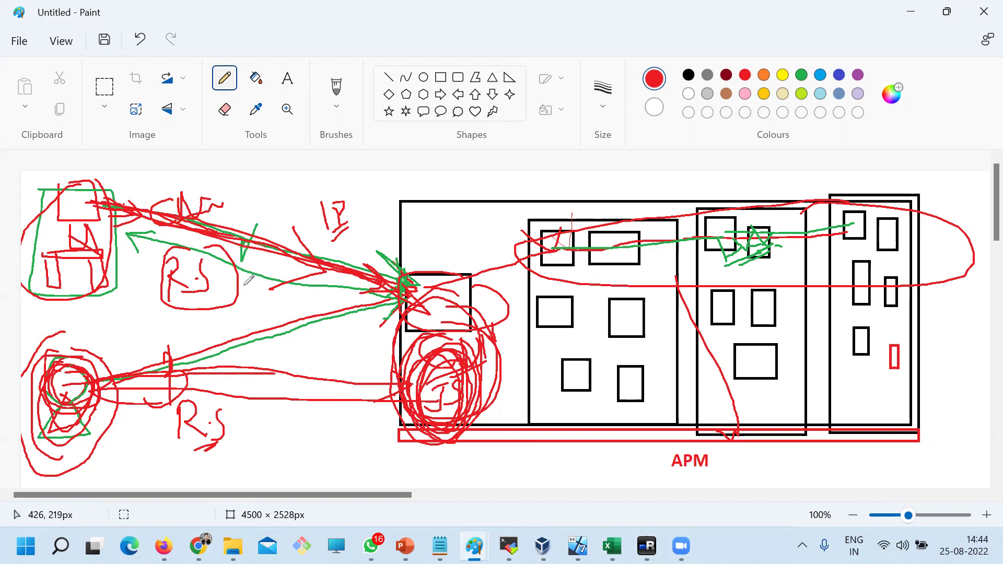
mouse_move(175, 350)
mouse_down()
mouse_move(173, 414)
mouse_move(187, 358)
mouse_move(173, 418)
mouse_move(189, 419)
mouse_up()
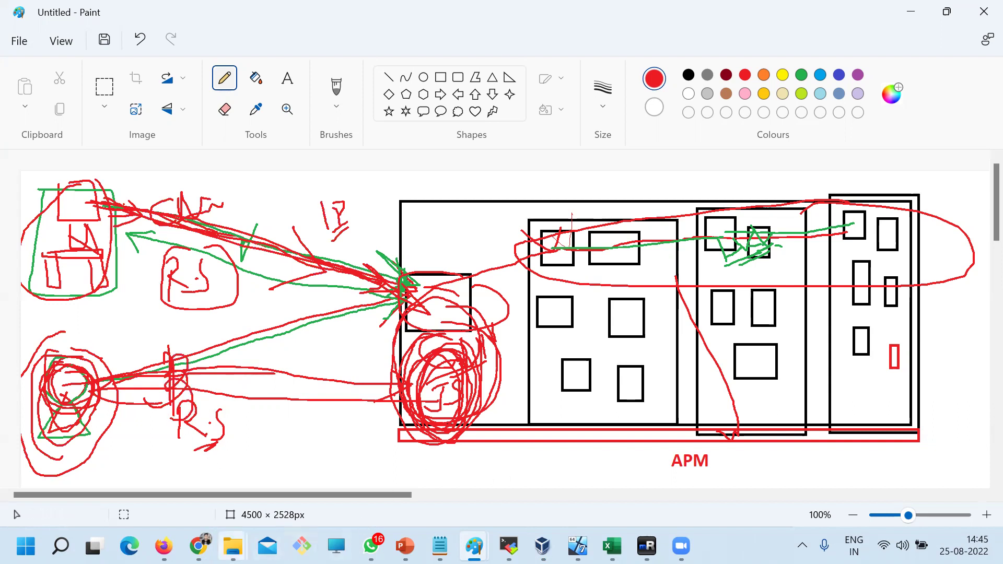
- Switch back to Datadog, open the RUM application list and examine the website's User Sessions and Loading Time charts
mouse_move(199, 546)
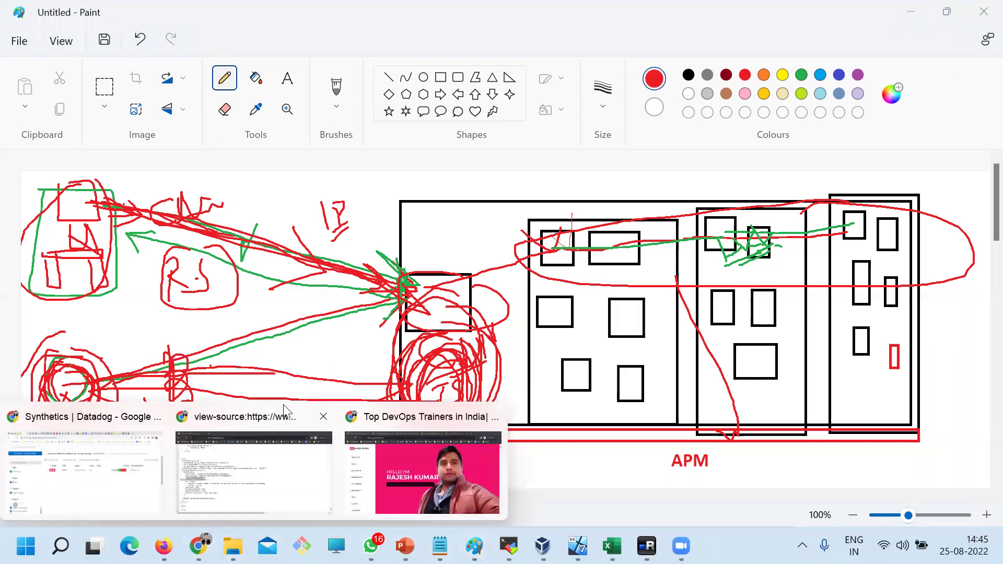
click(146, 418)
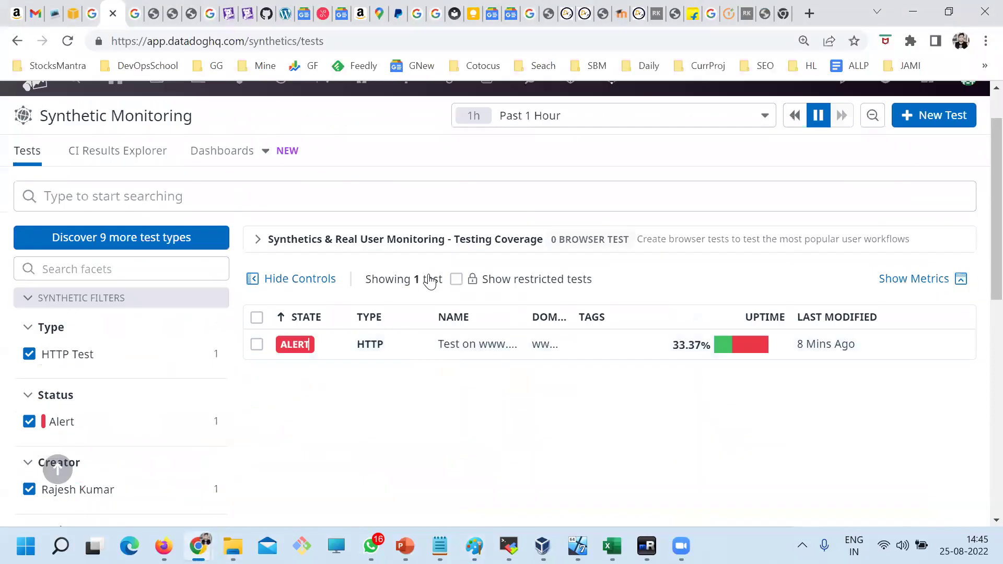
scroll(430, 282, up, 1)
mouse_move(609, 159)
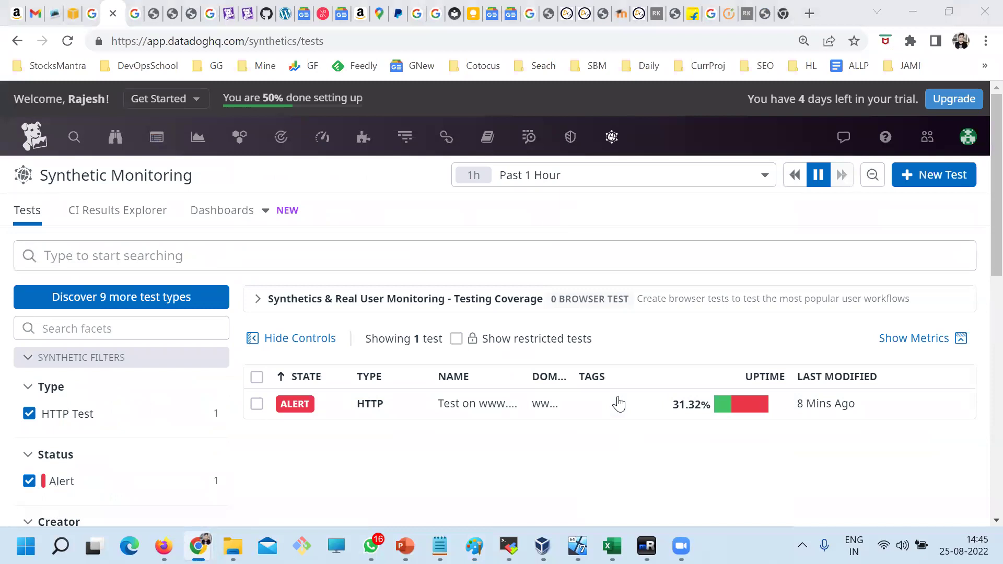
mouse_move(610, 139)
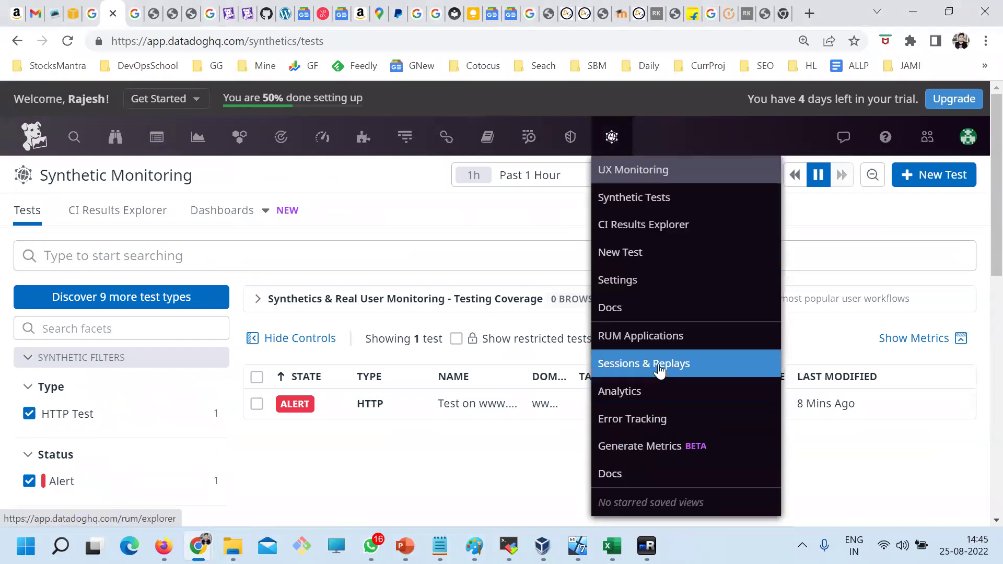
click(638, 336)
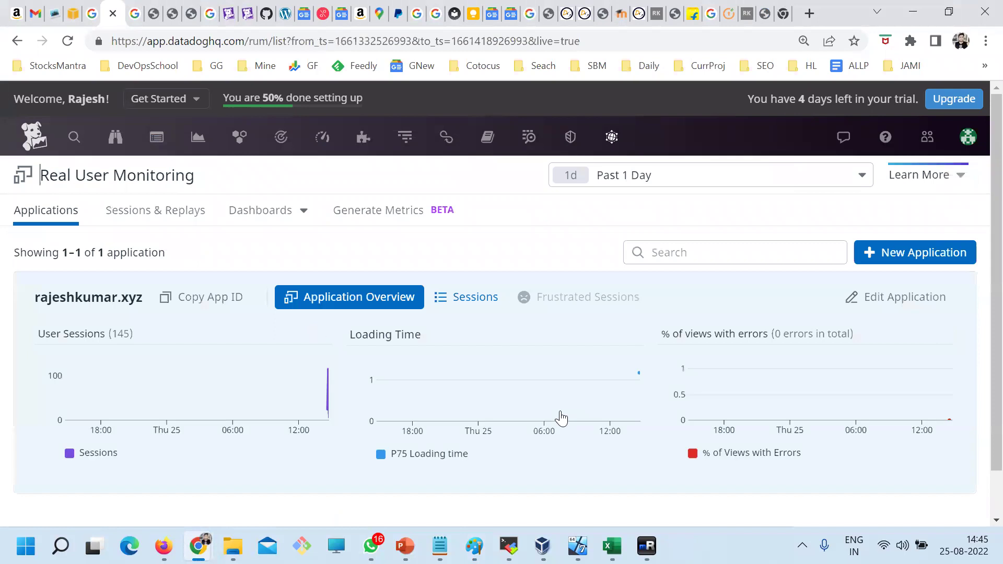
mouse_move(242, 395)
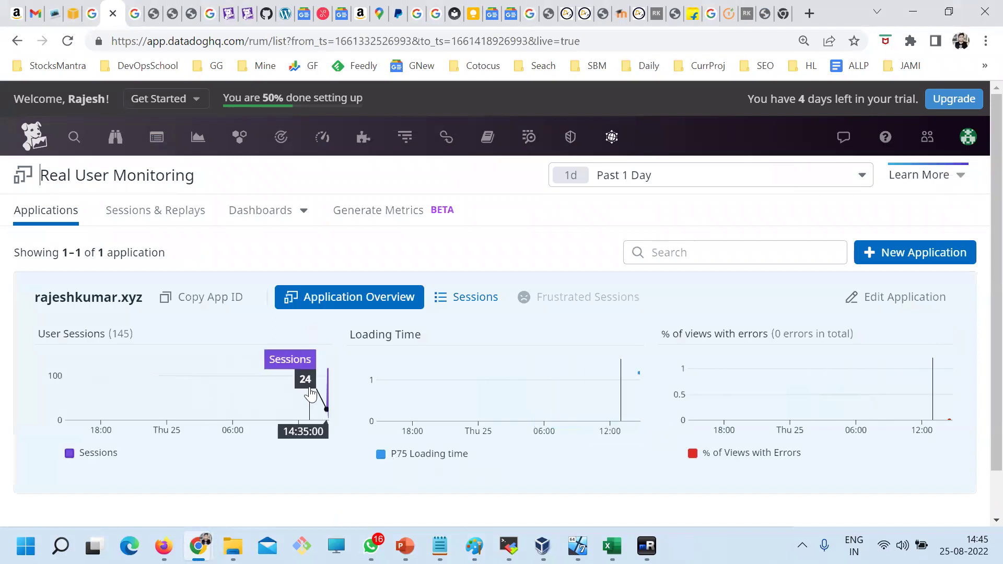
mouse_move(637, 378)
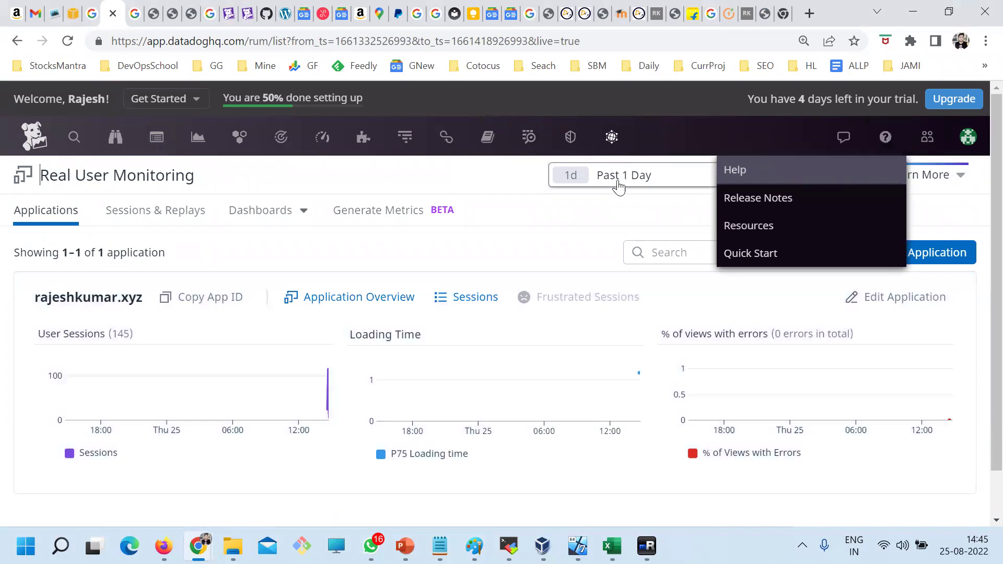
- Narrow the Real User Monitoring time range to Past 5 Minutes, then widen it to Past 15 Minutes
click(618, 180)
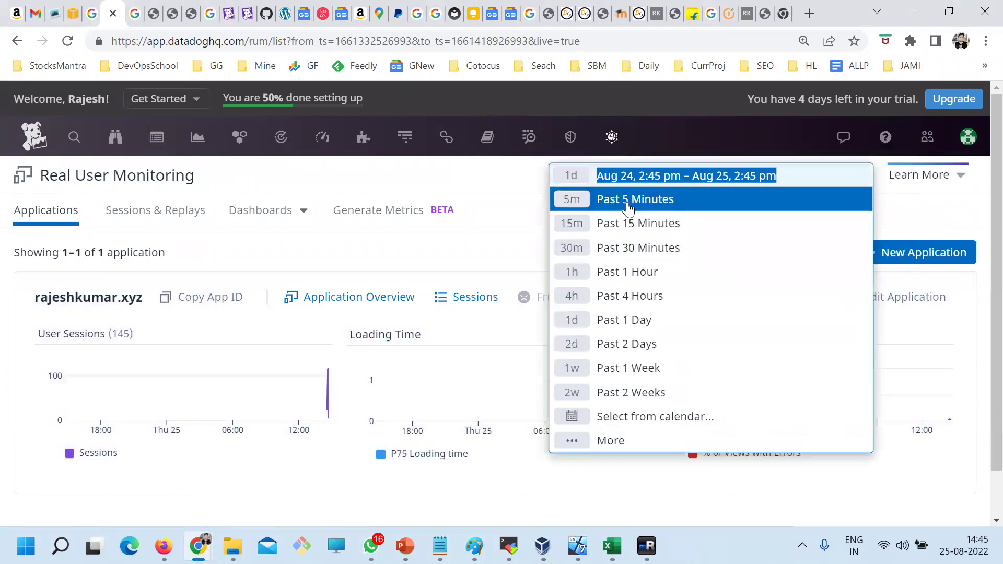
click(627, 200)
click(644, 181)
click(638, 229)
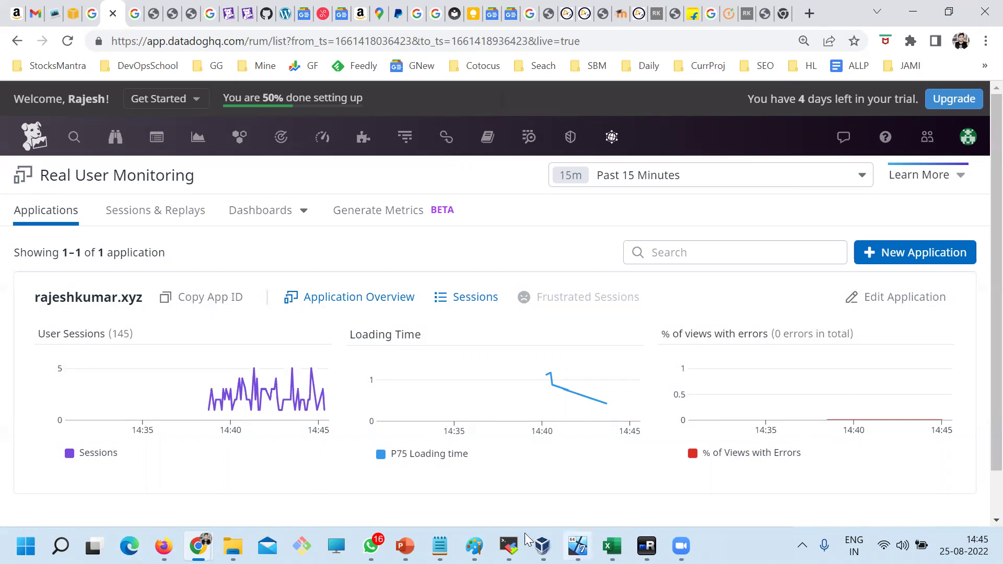
- Return to the Paint diagram and undo the most recent red pencil strokes, back into the "IP" label
mouse_move(474, 546)
click(551, 487)
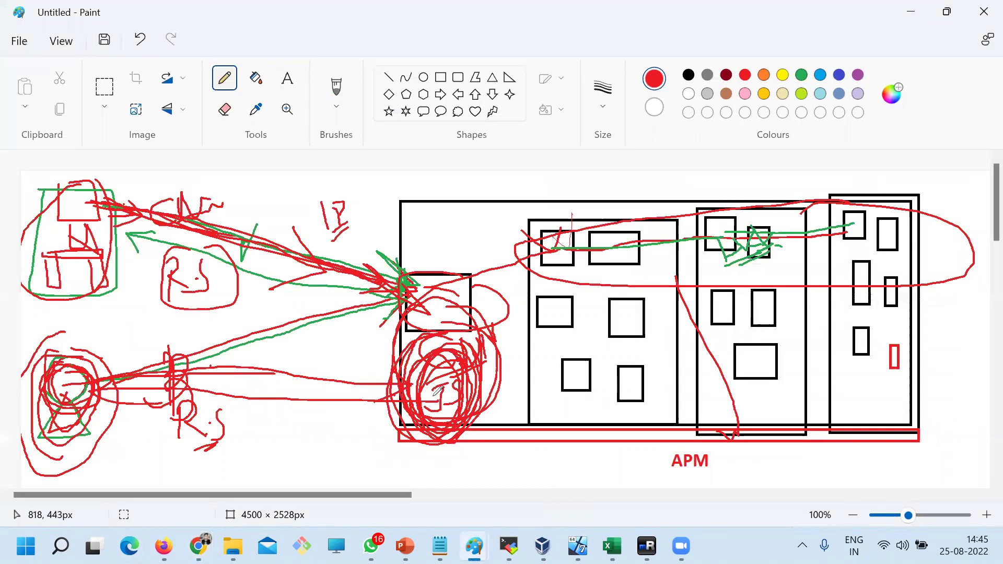
key(ctrl+z)
key(ctrl+z)
key(ctrl+z)
key(ctrl+z)
key(ctrl+z)
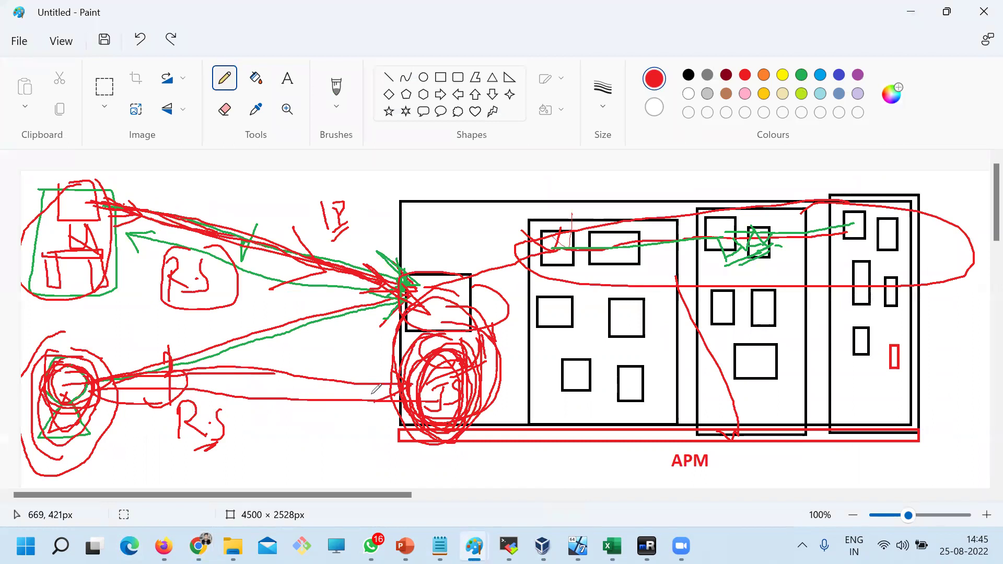
key(ctrl+z)
key(ctrl+z)
key(ctrl+z)
key(ctrl+z)
key(ctrl+z)
key(ctrl+z)
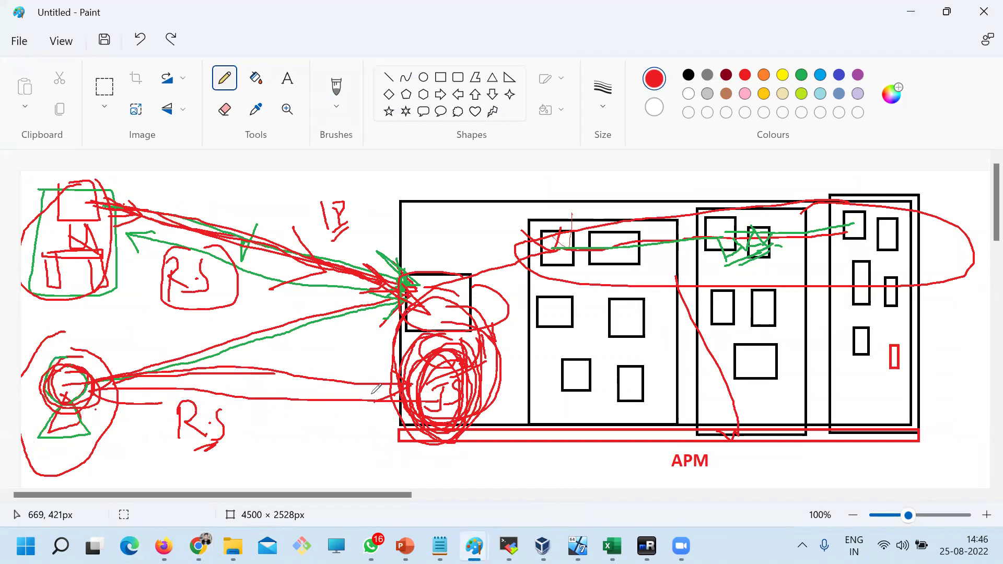
key(ctrl+z)
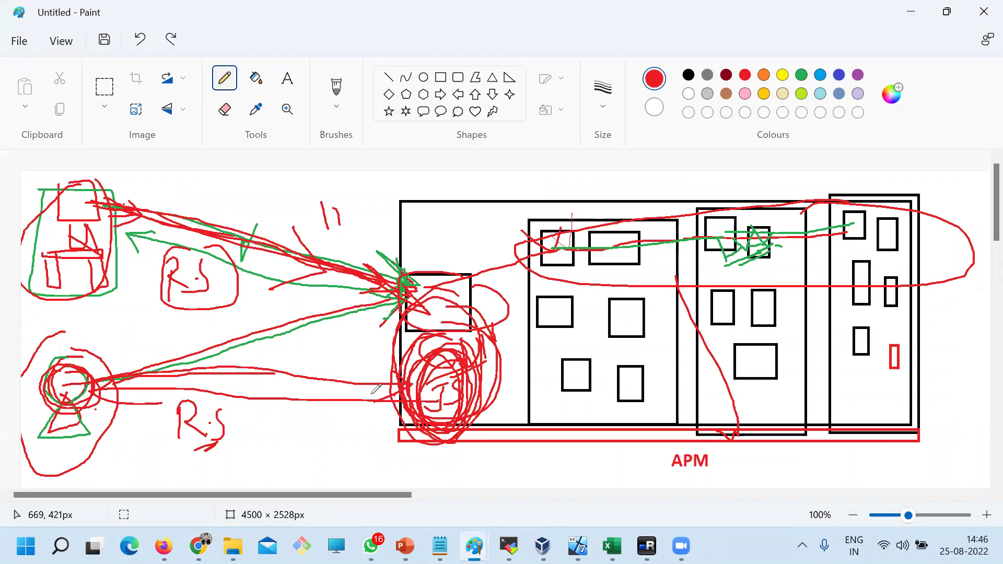